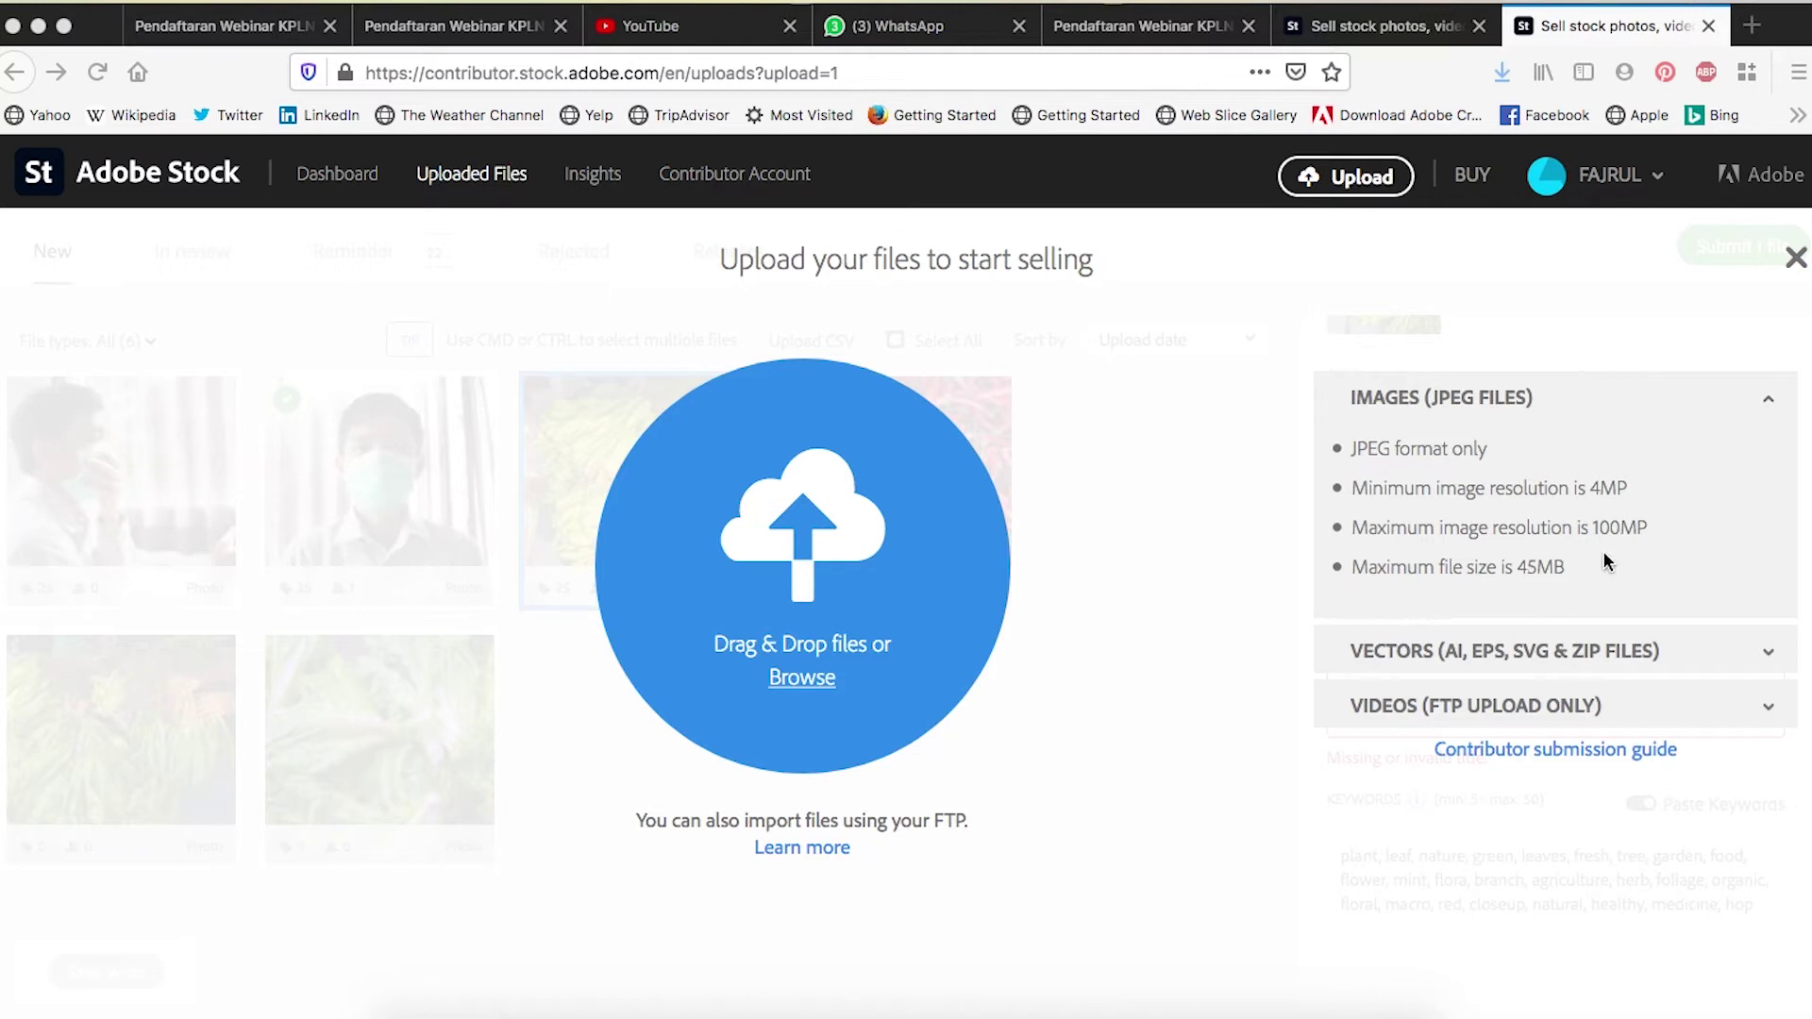
- Review the upload requirements for vectors and videos, and close the upload window
click(1768, 658)
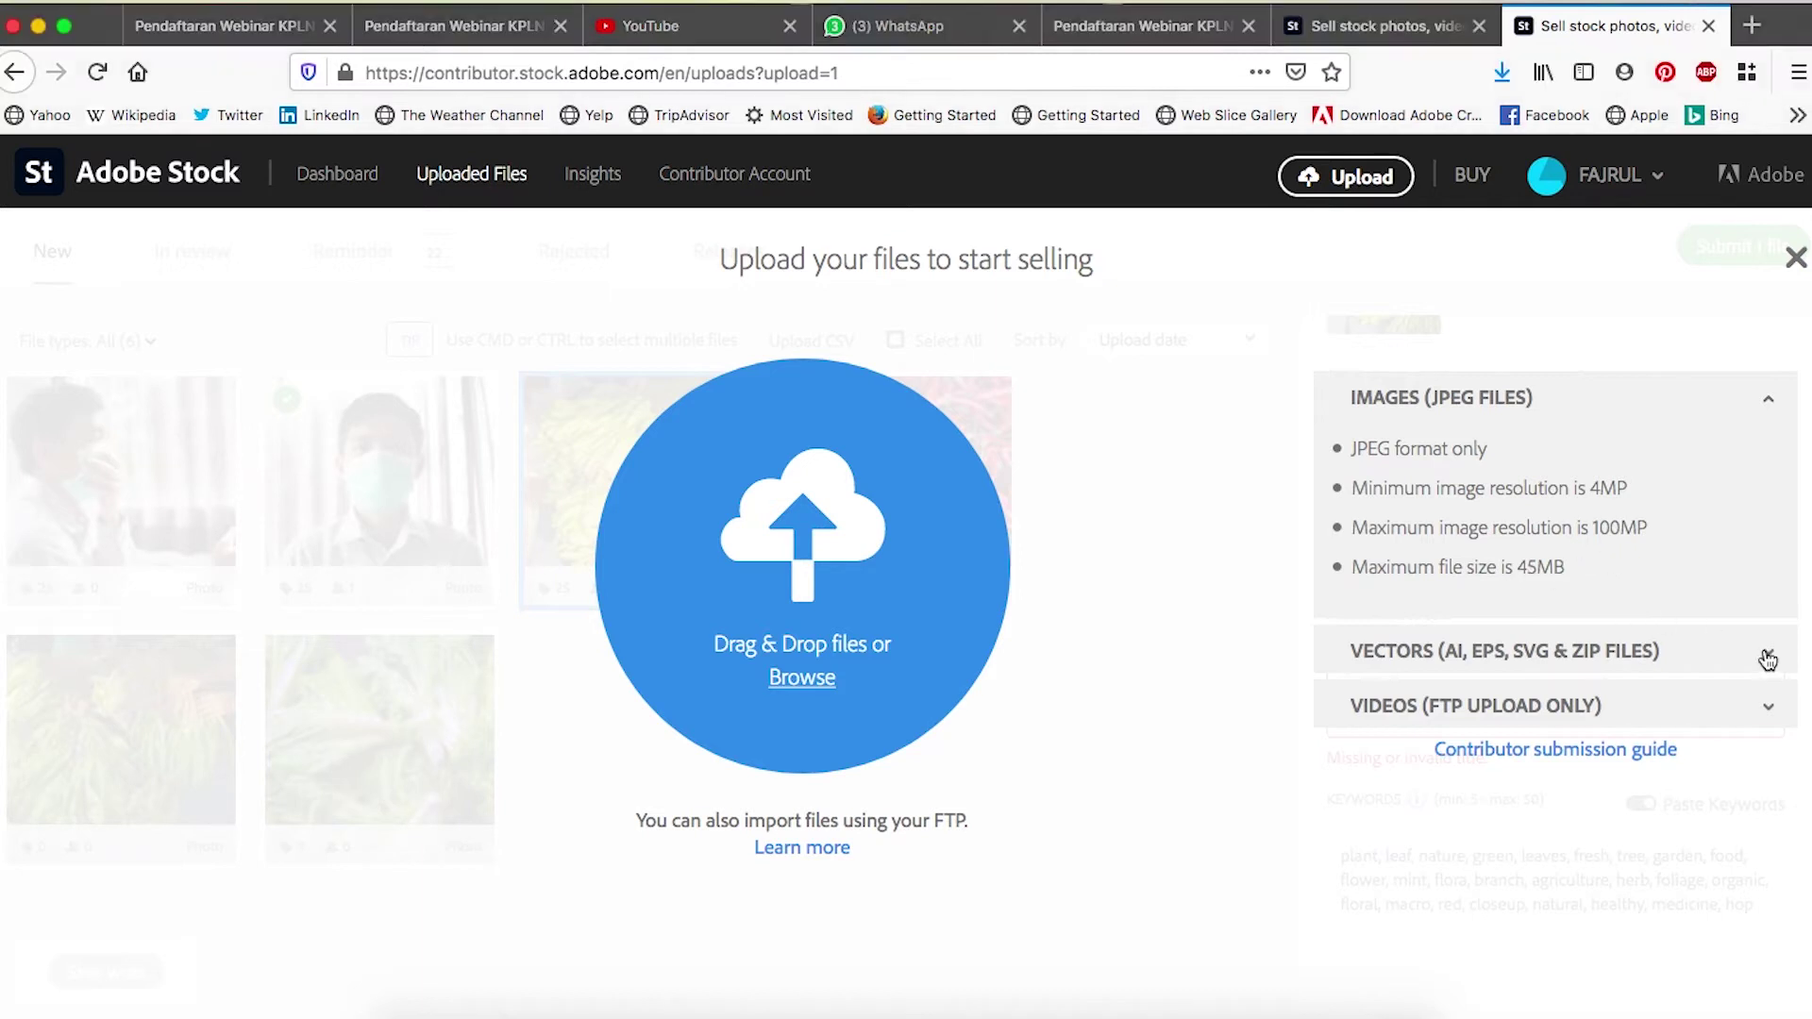
click(1771, 658)
scroll(1685, 509, down, 1)
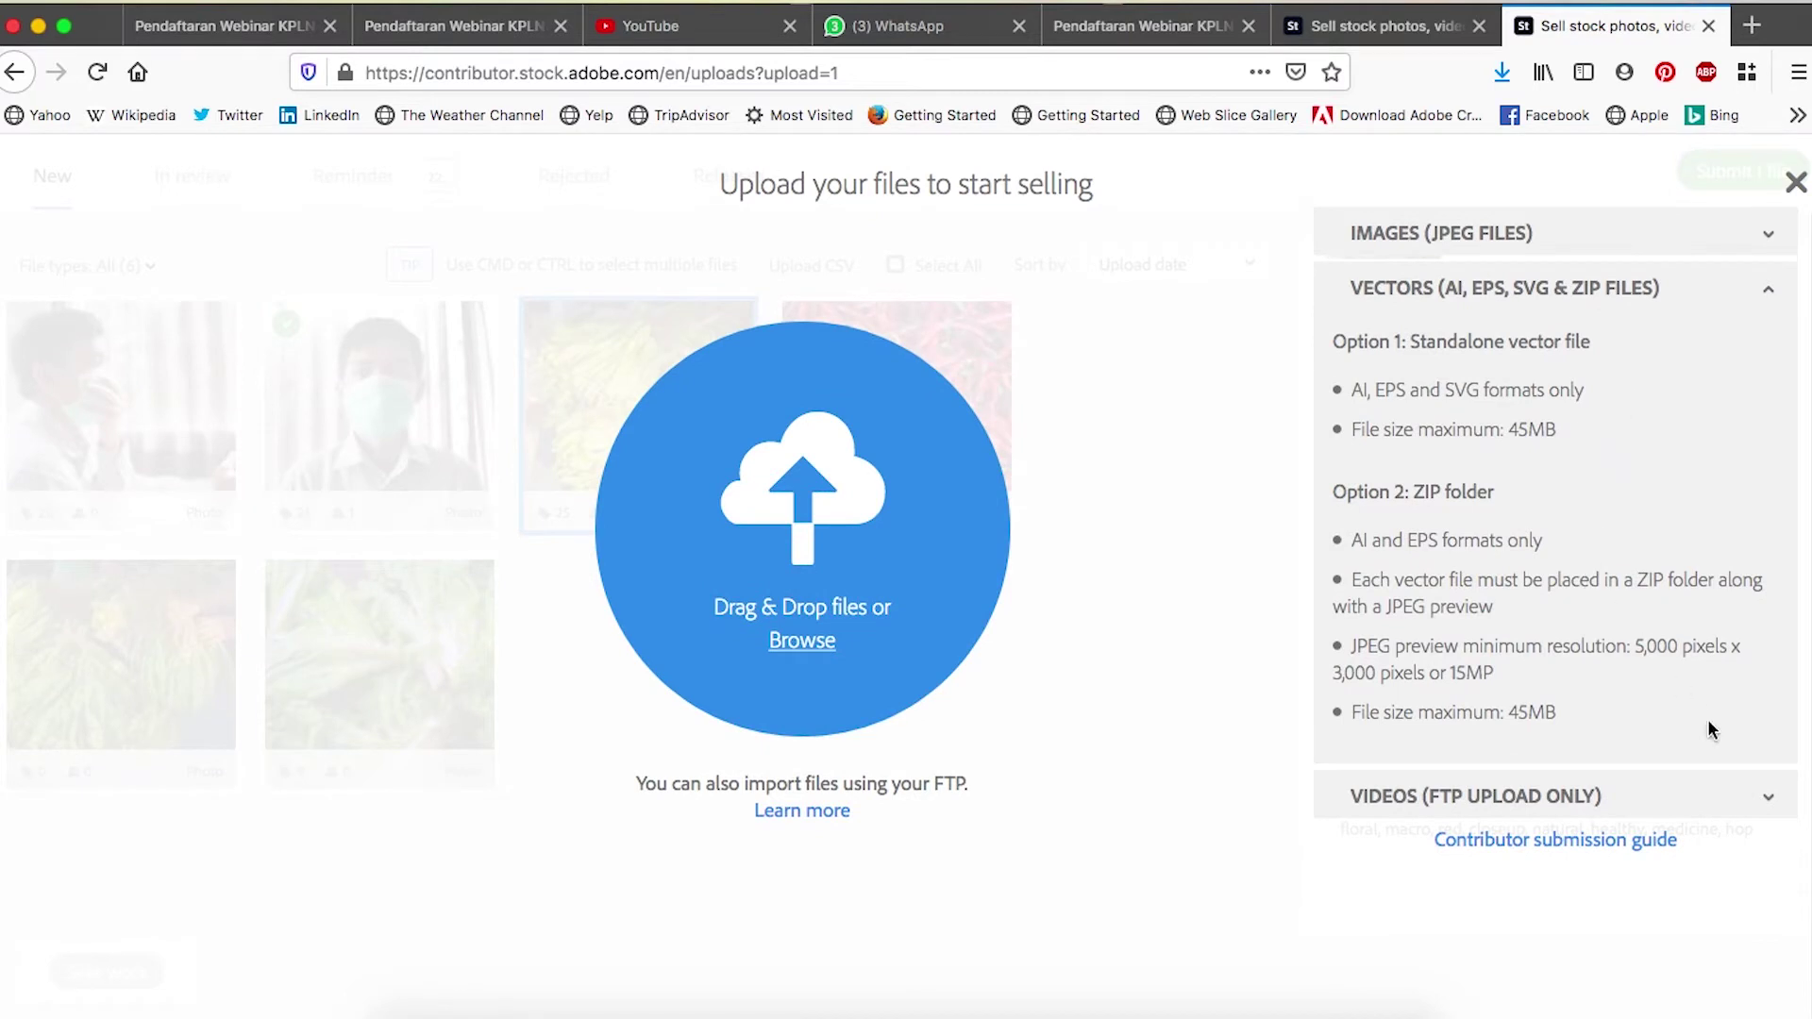
click(1770, 803)
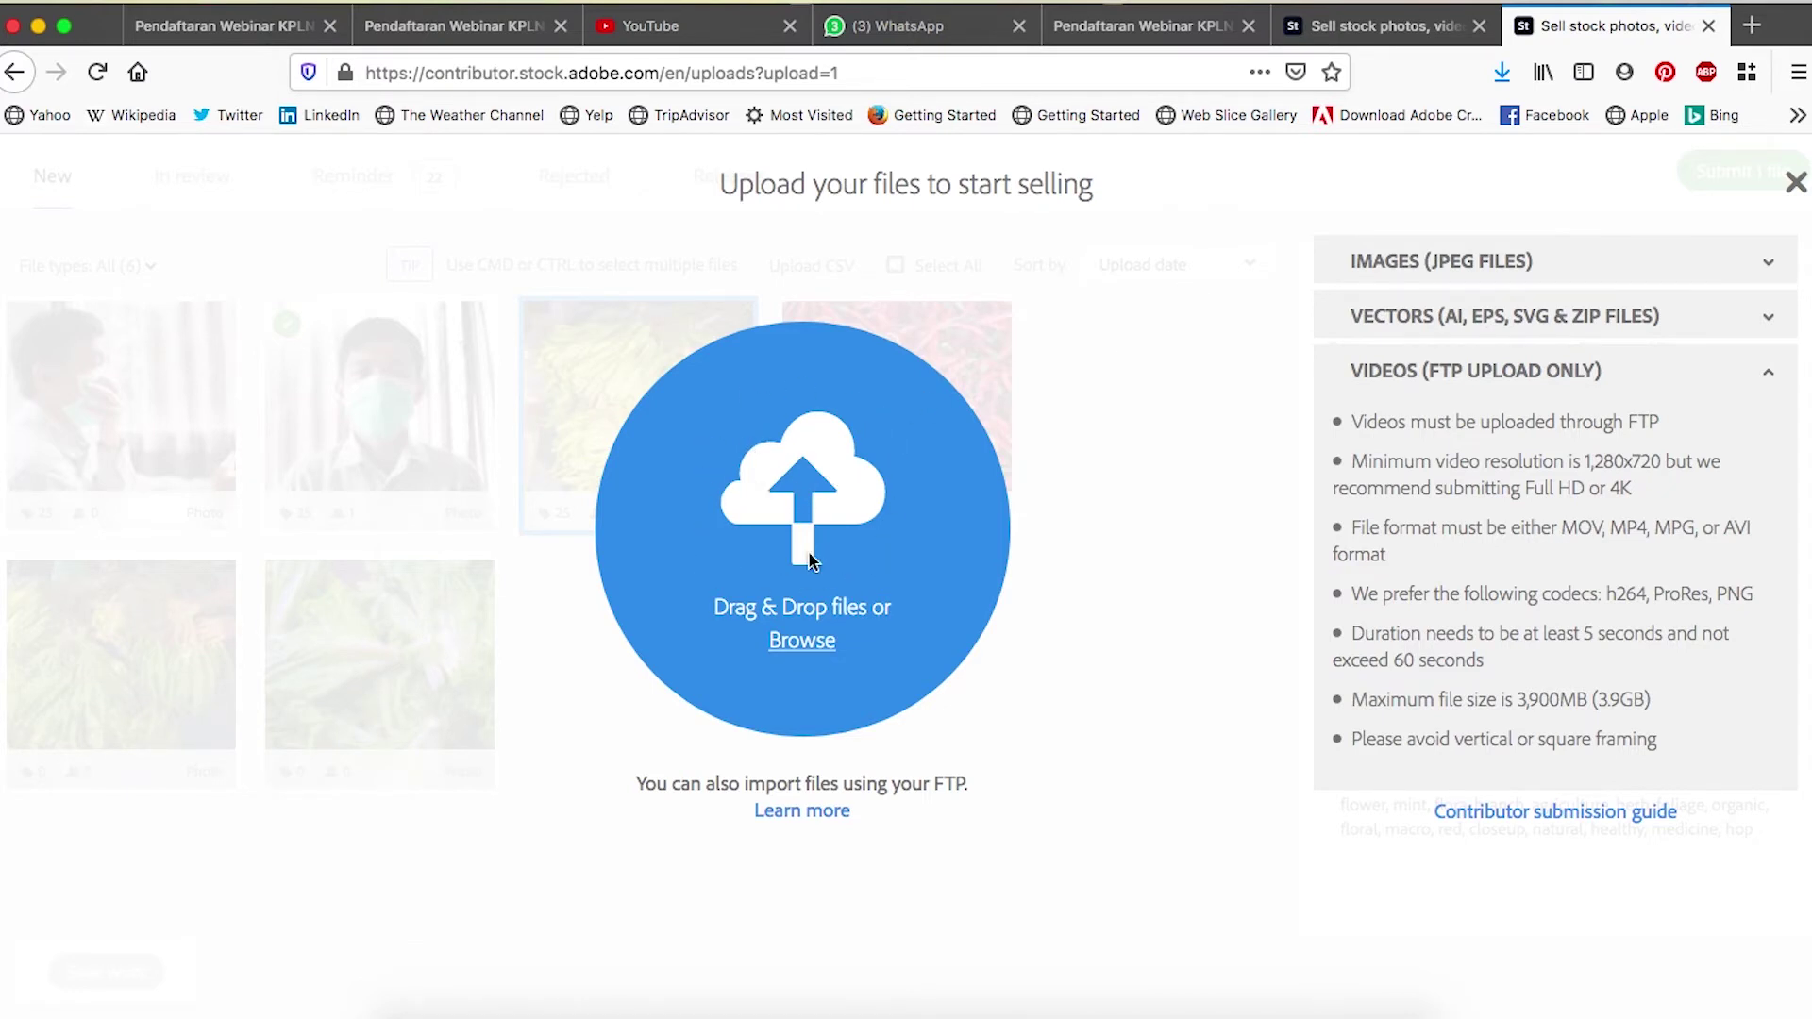
click(1795, 182)
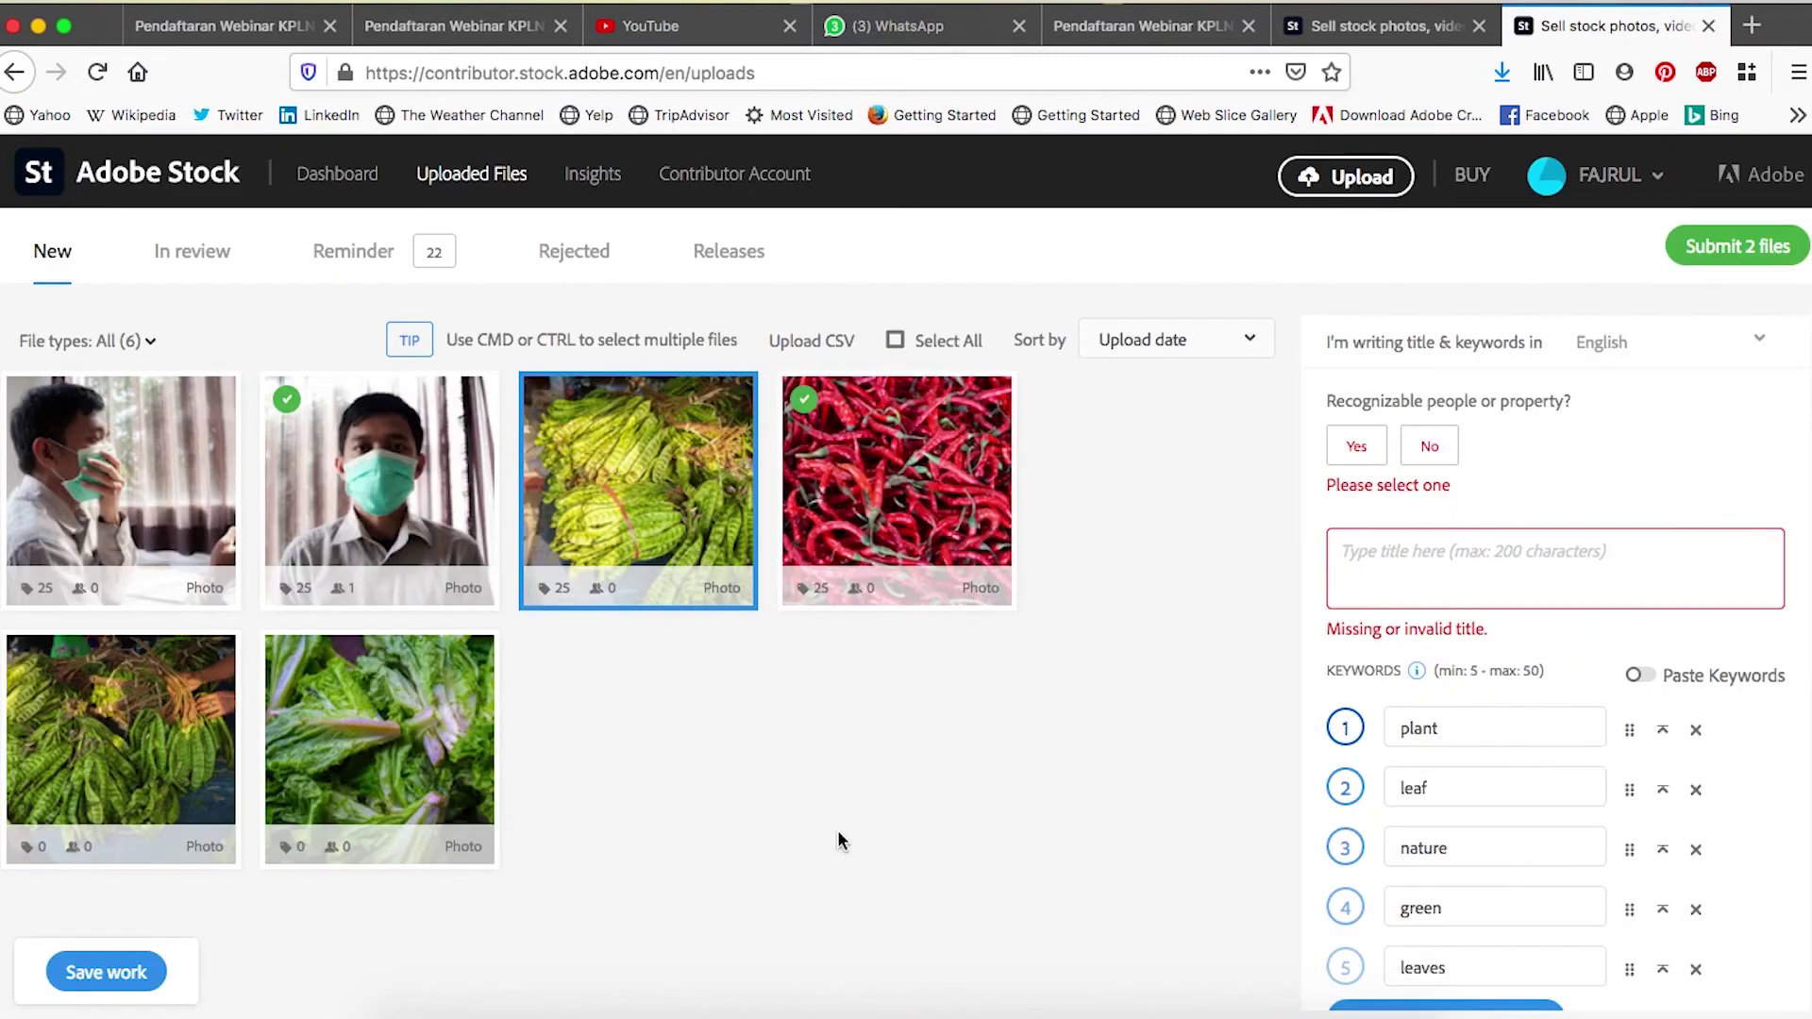
- View the details of the lettuce photo, the green pods photo with hands, and the front-facing masked man photo
click(453, 717)
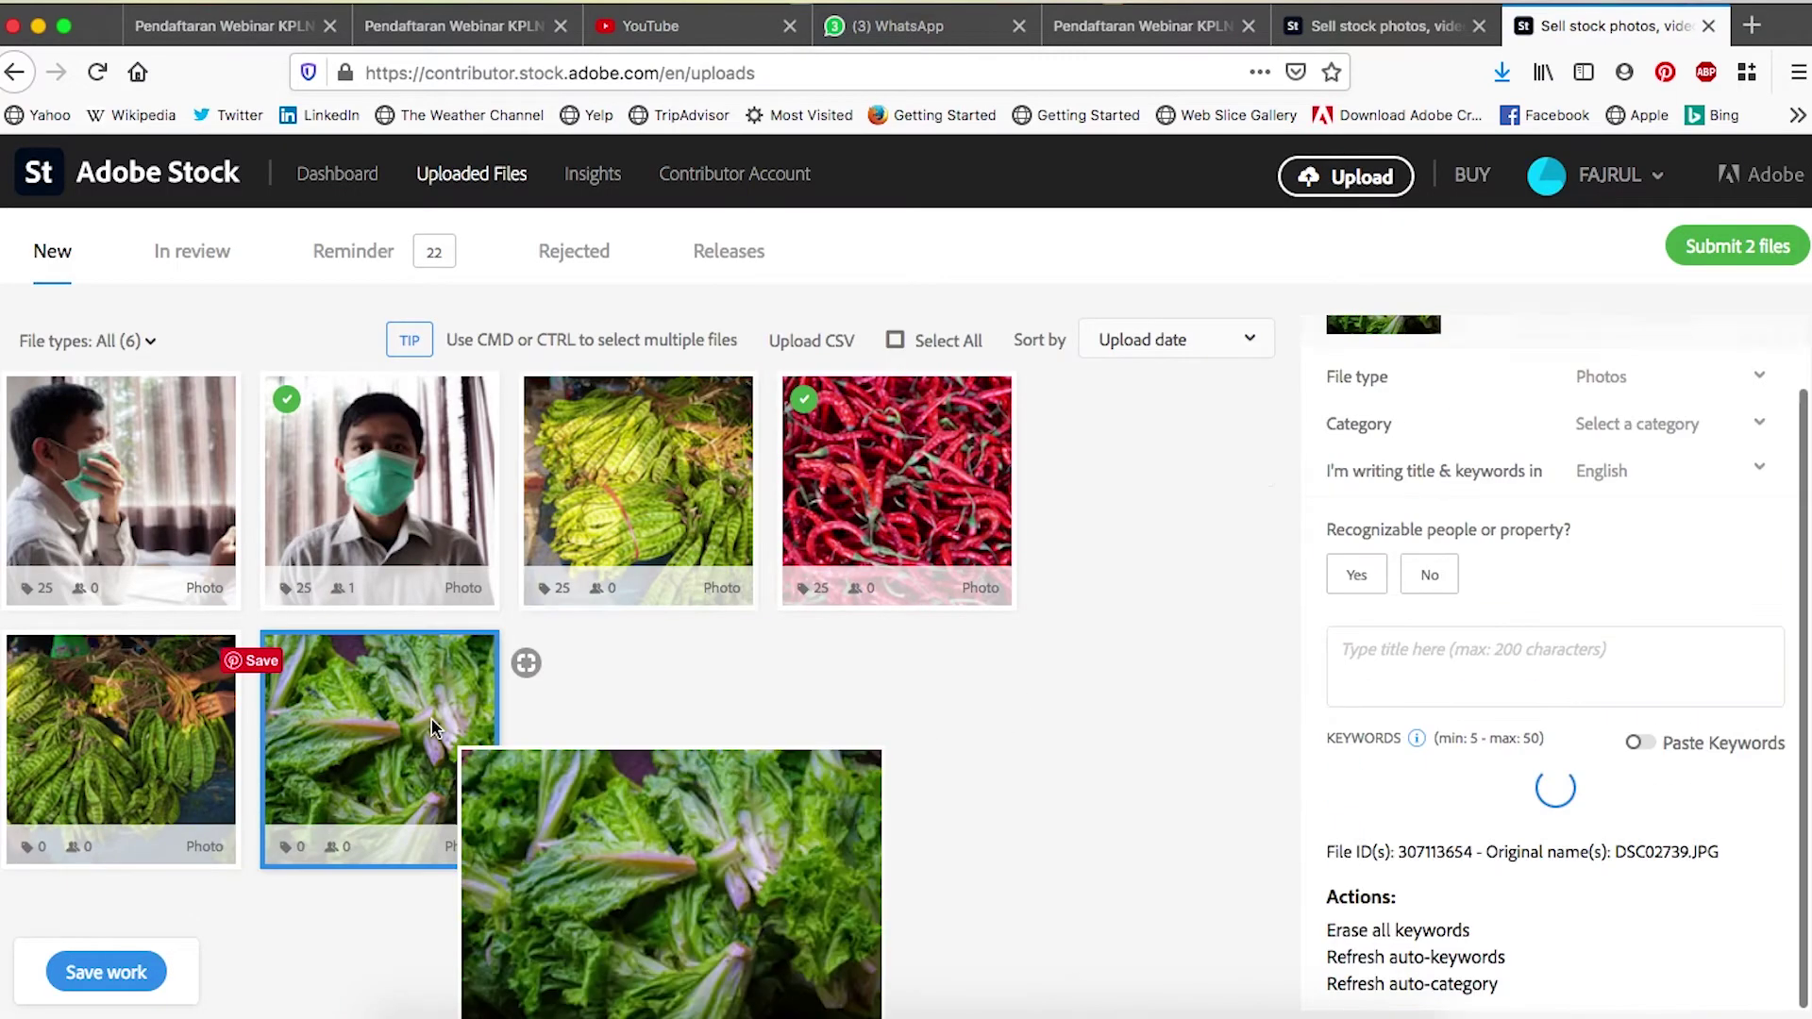
click(125, 717)
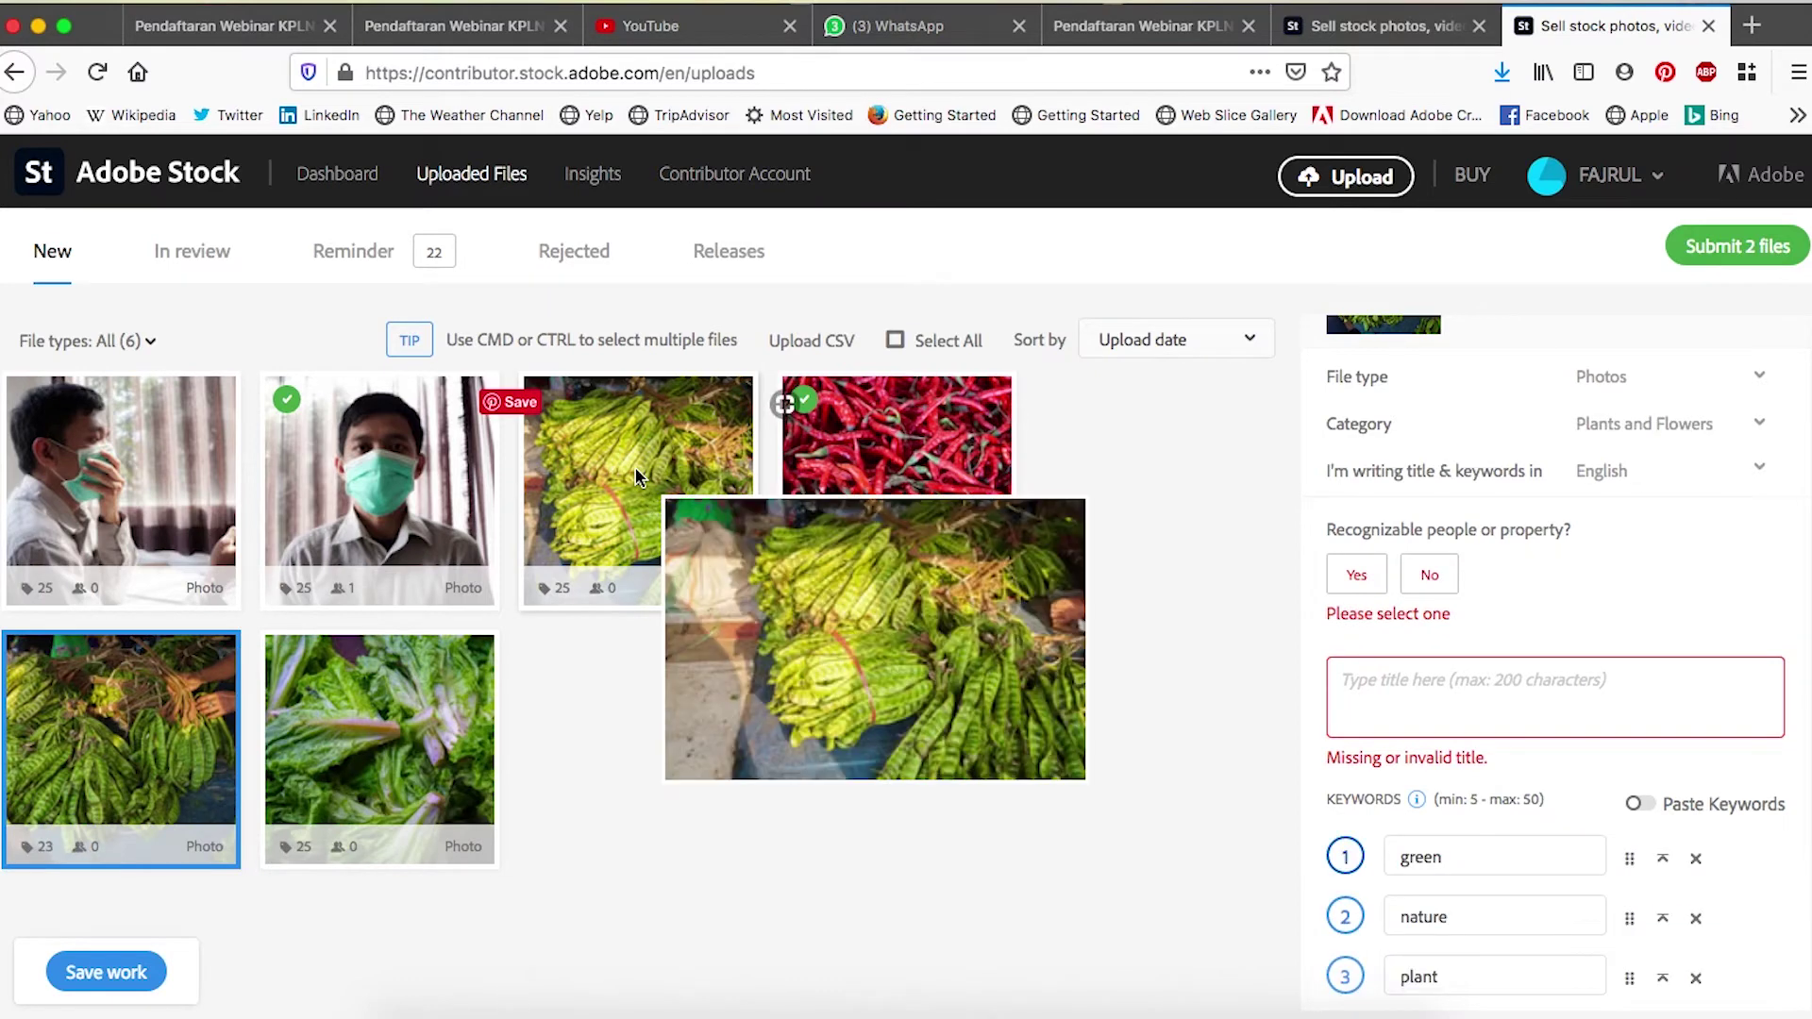
click(402, 476)
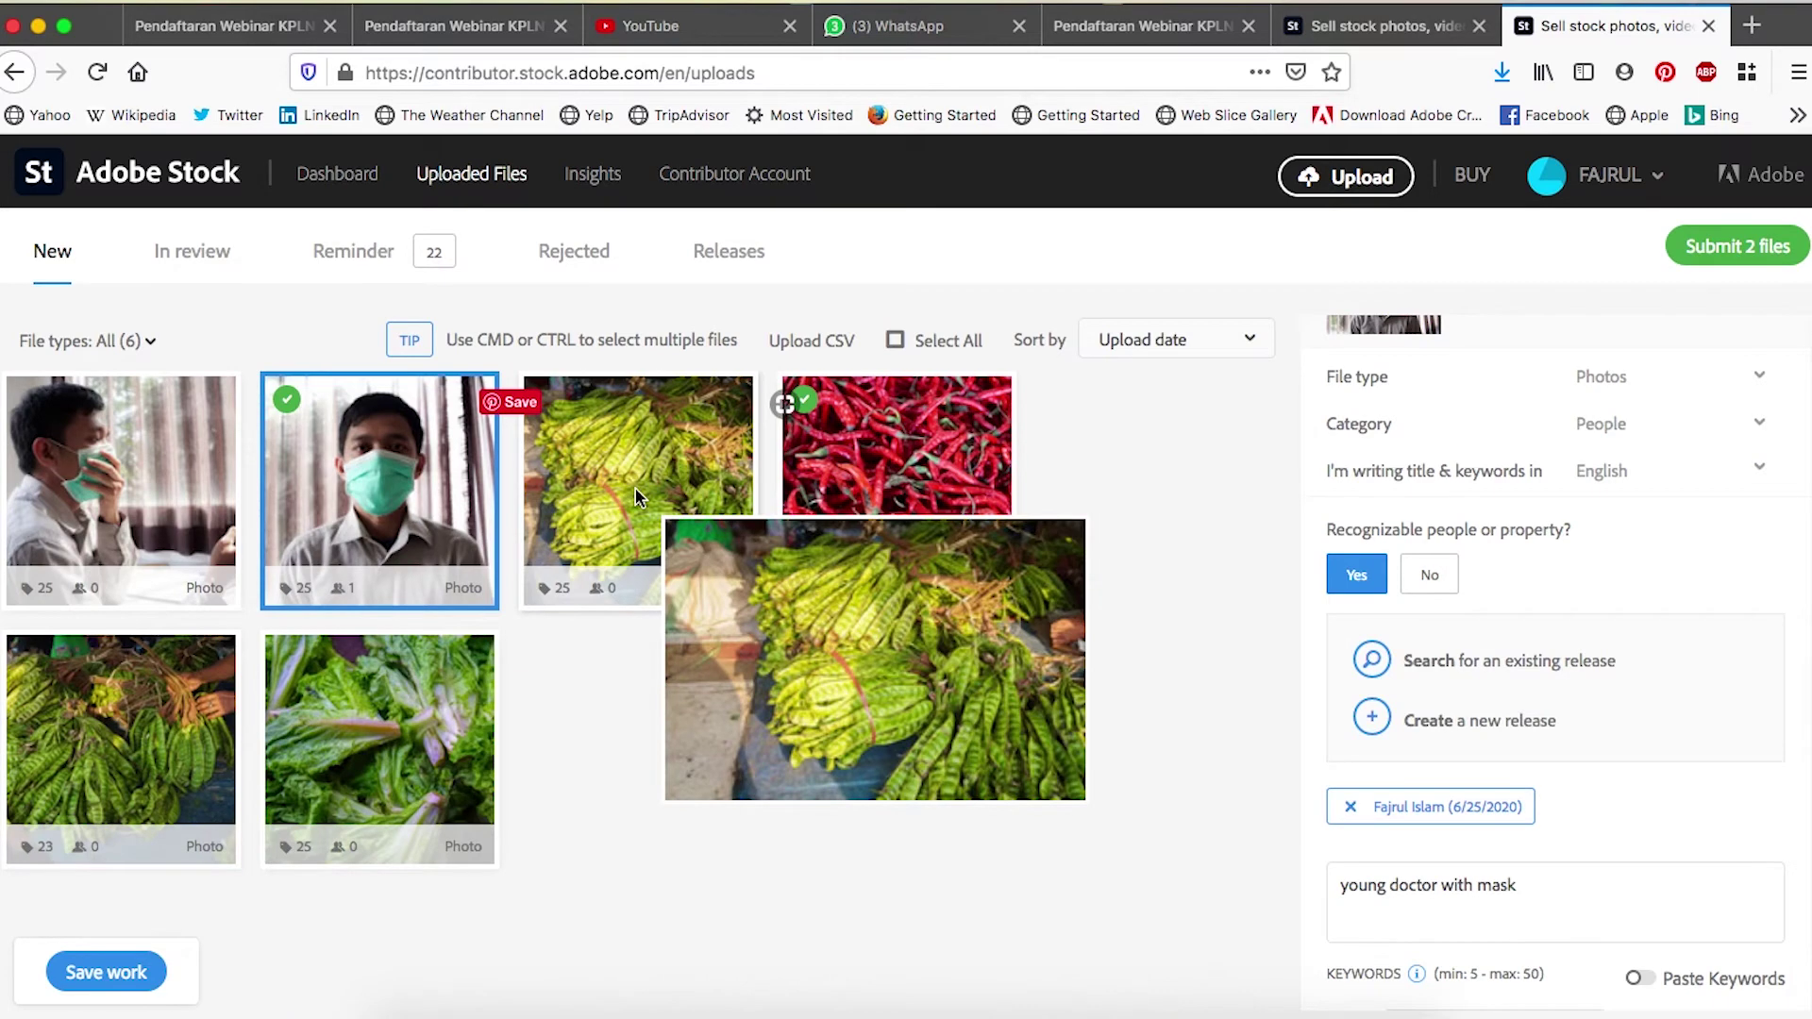
- Add both green pod photos, the red chili photo and the lettuce photo to the selected front-facing masked man photo
super+click(638, 497)
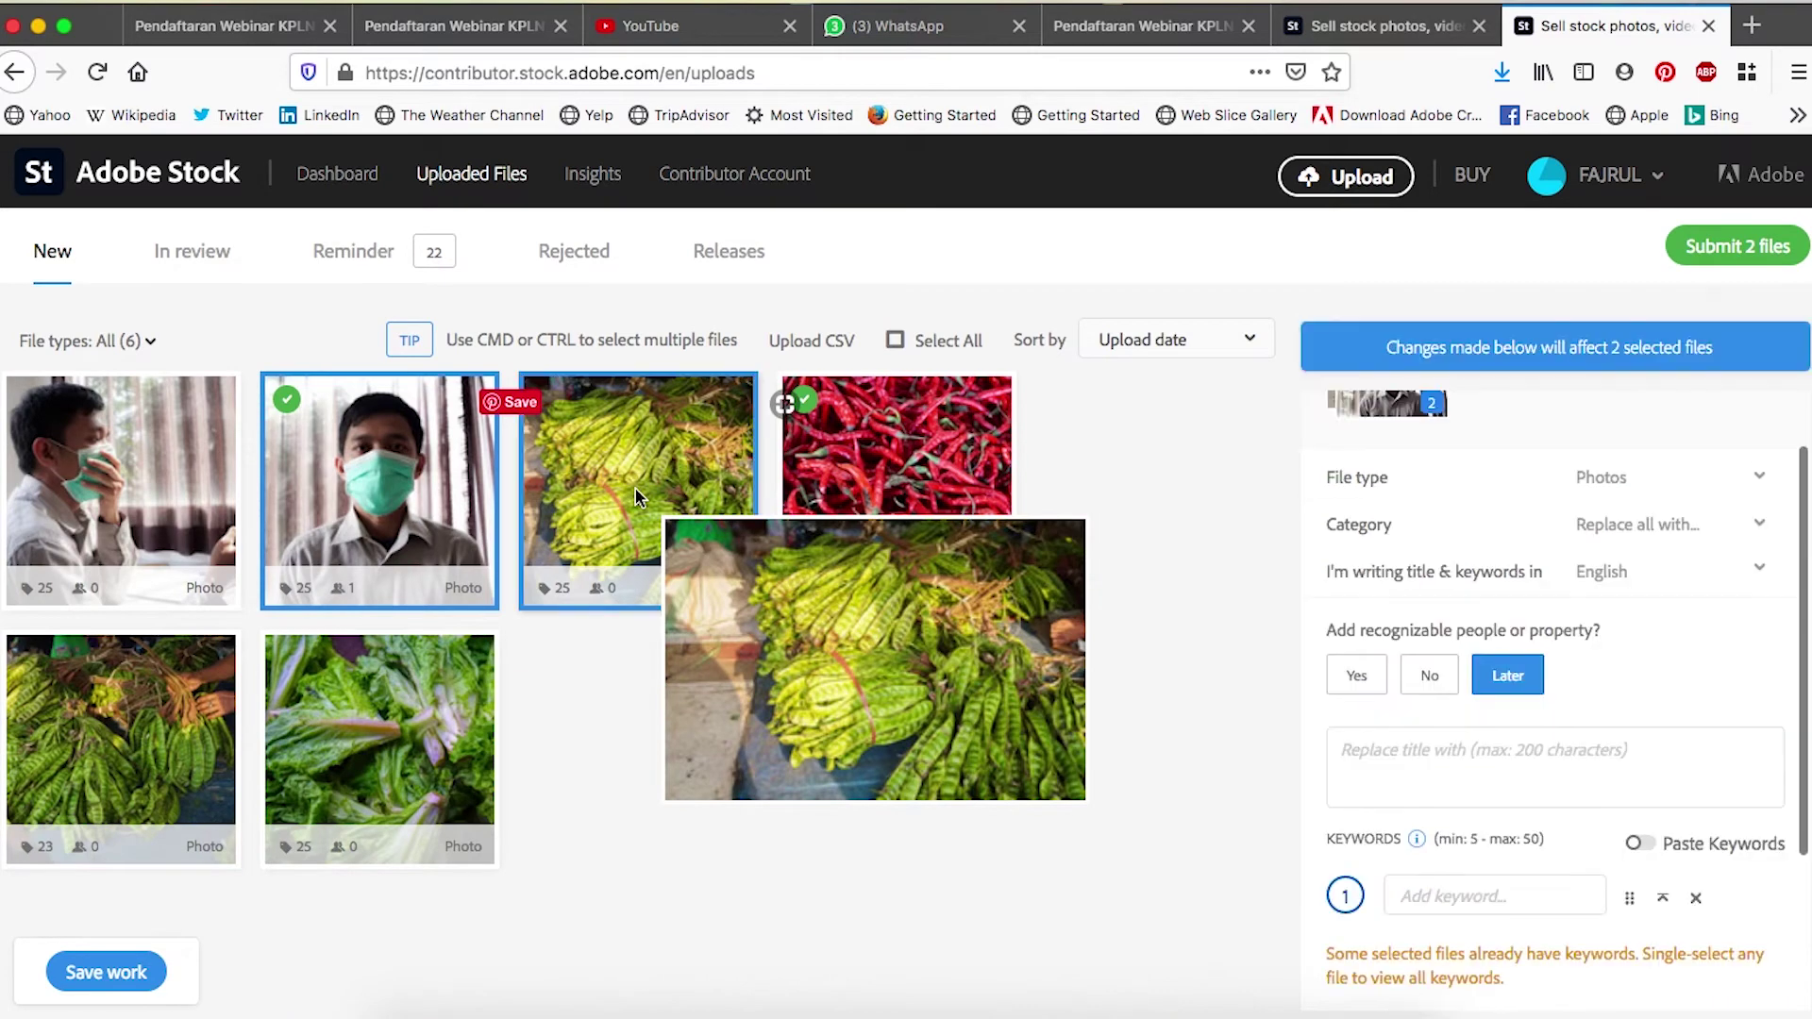
super+click(849, 481)
super+click(377, 736)
super+click(104, 703)
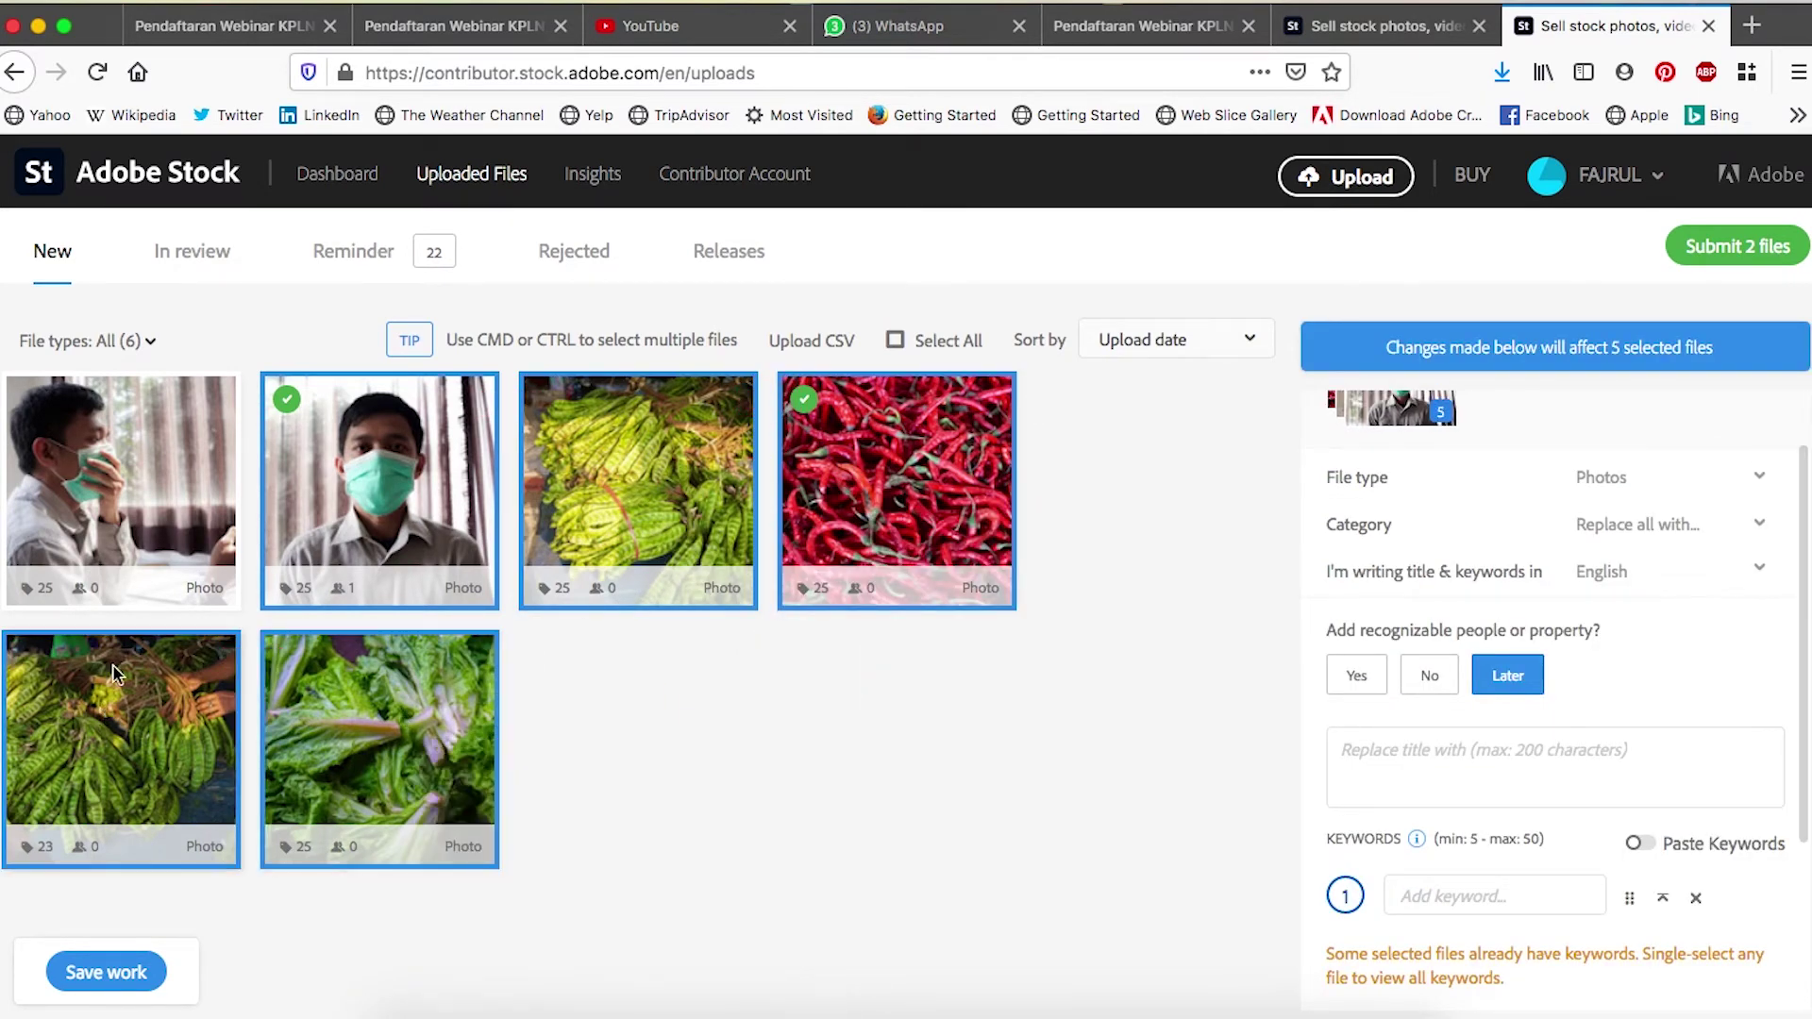
click(370, 692)
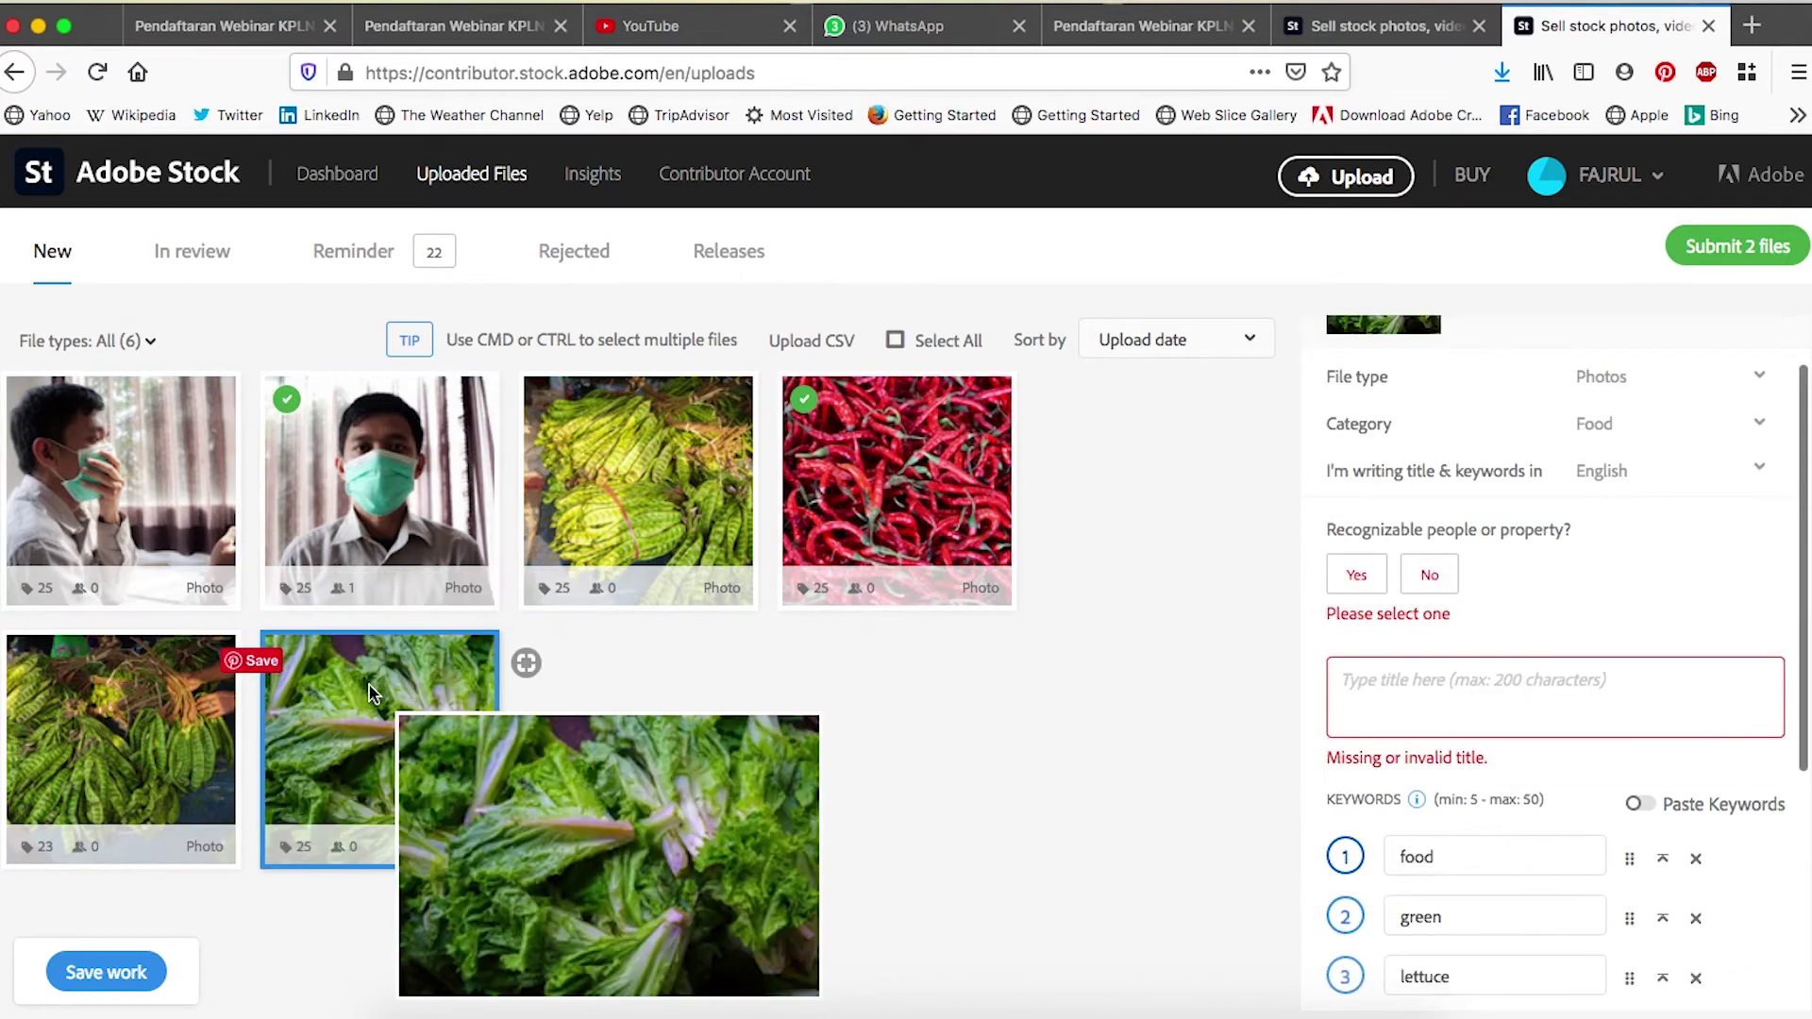
- Select the front-facing masked man, both green pod photos and the lettuce photo together, and examine their shared metadata fields
click(626, 489)
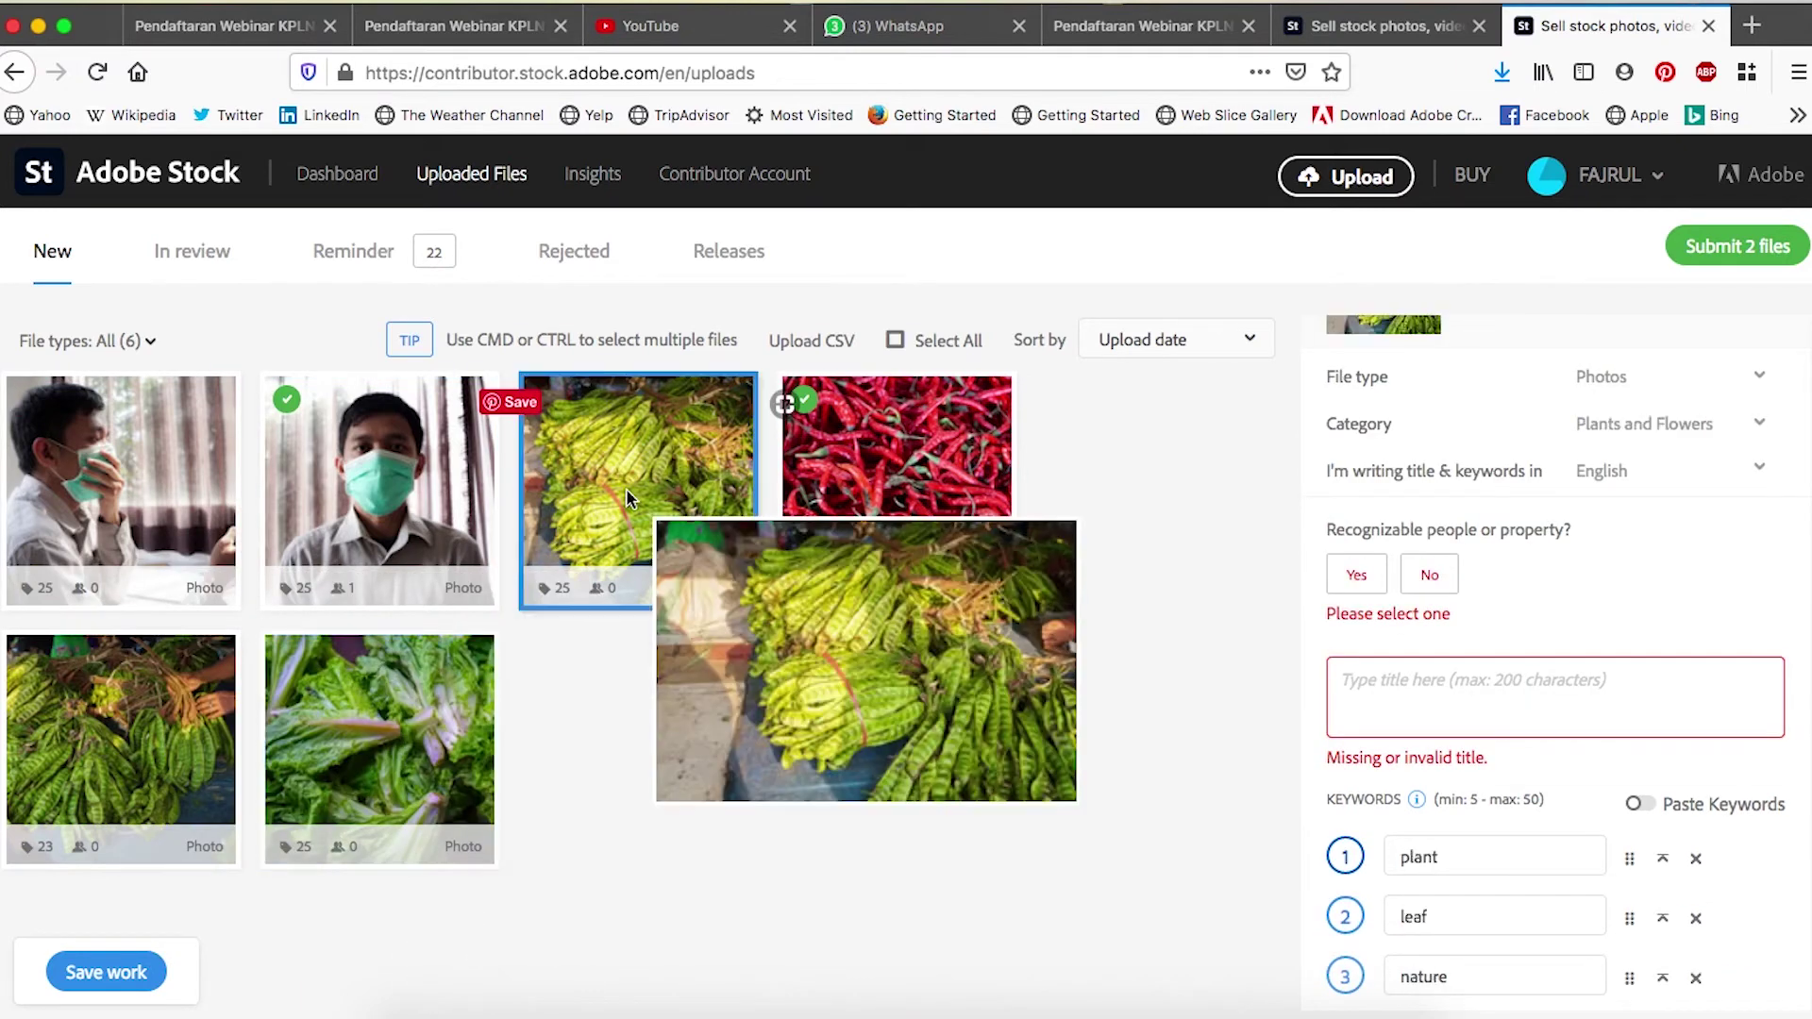
super+click(422, 482)
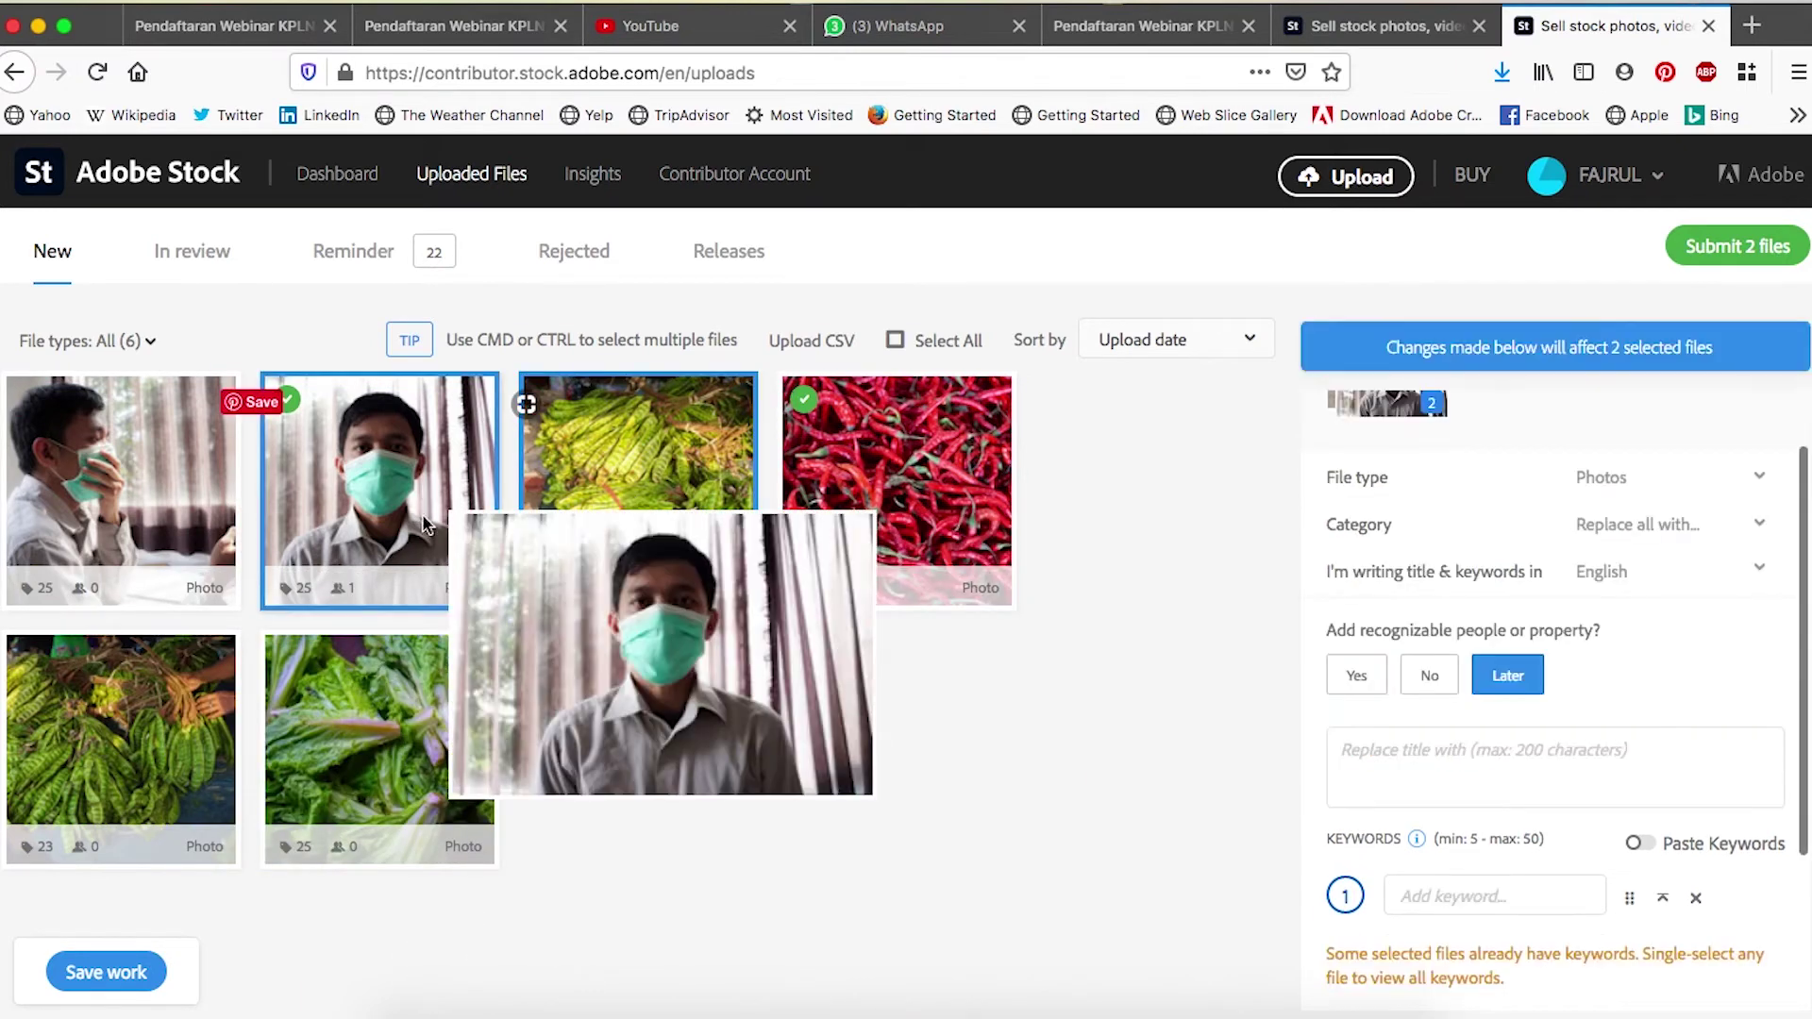
super+click(429, 693)
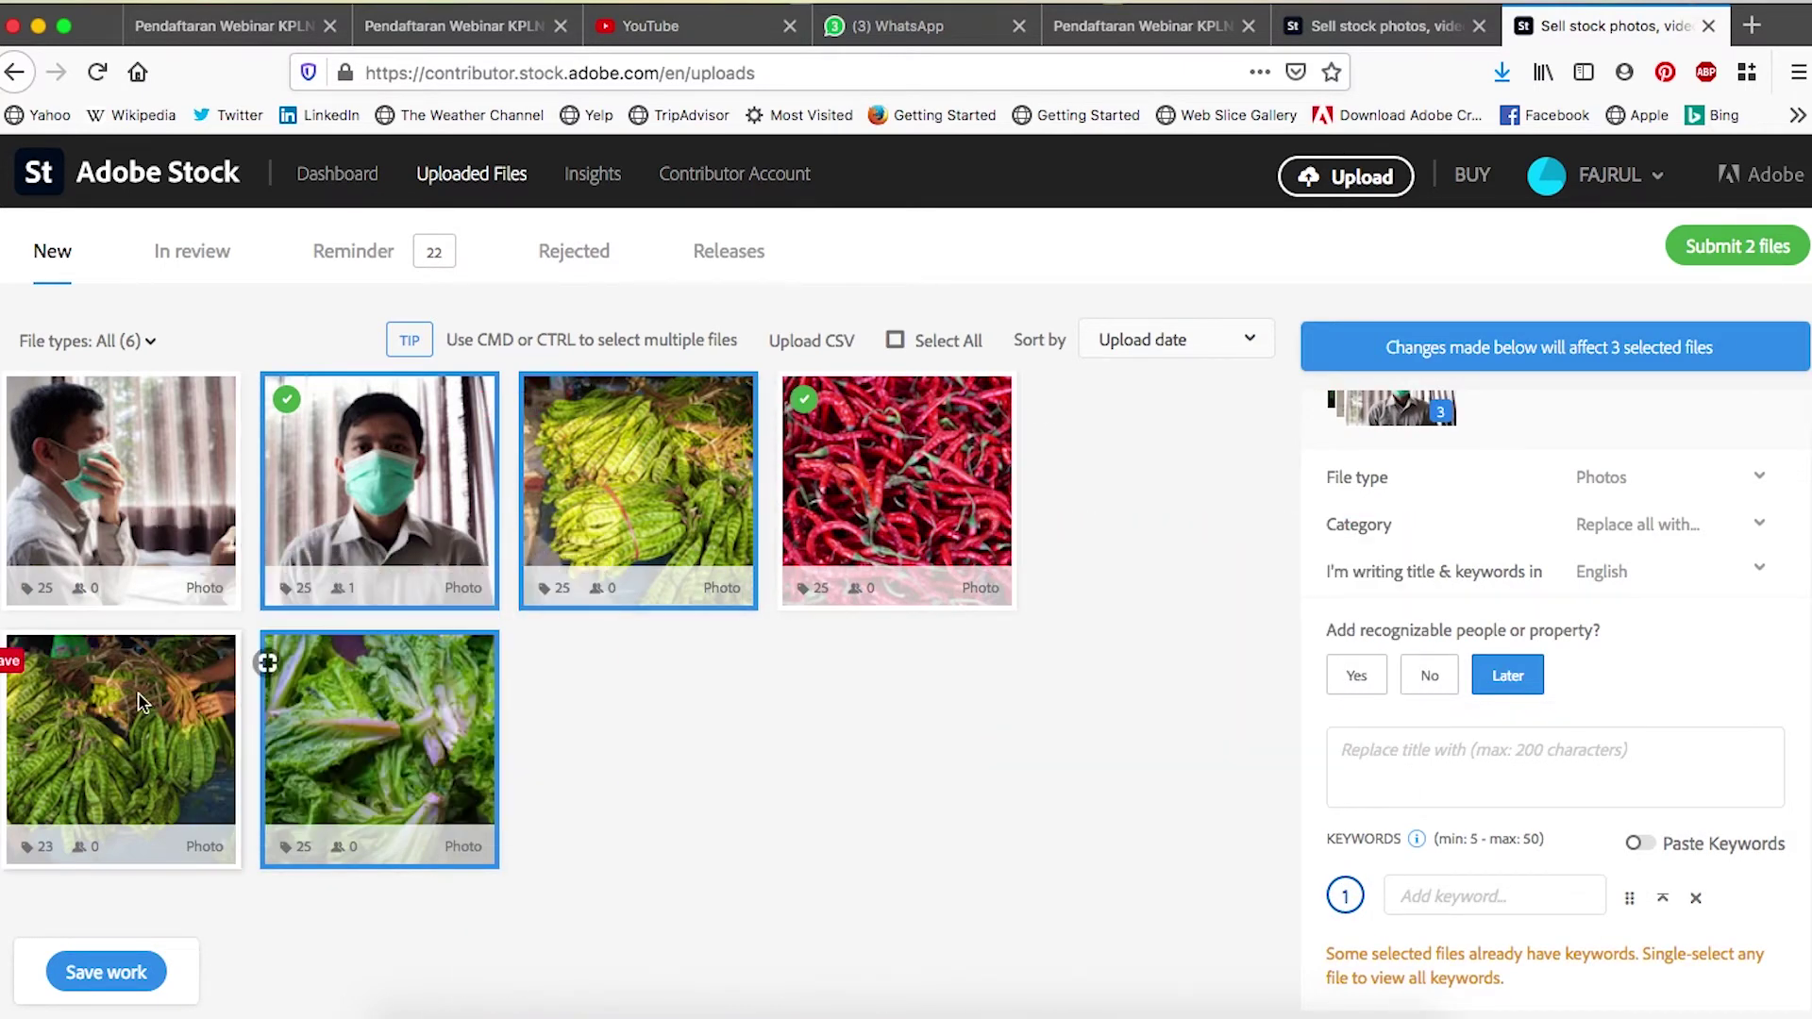
super+click(222, 661)
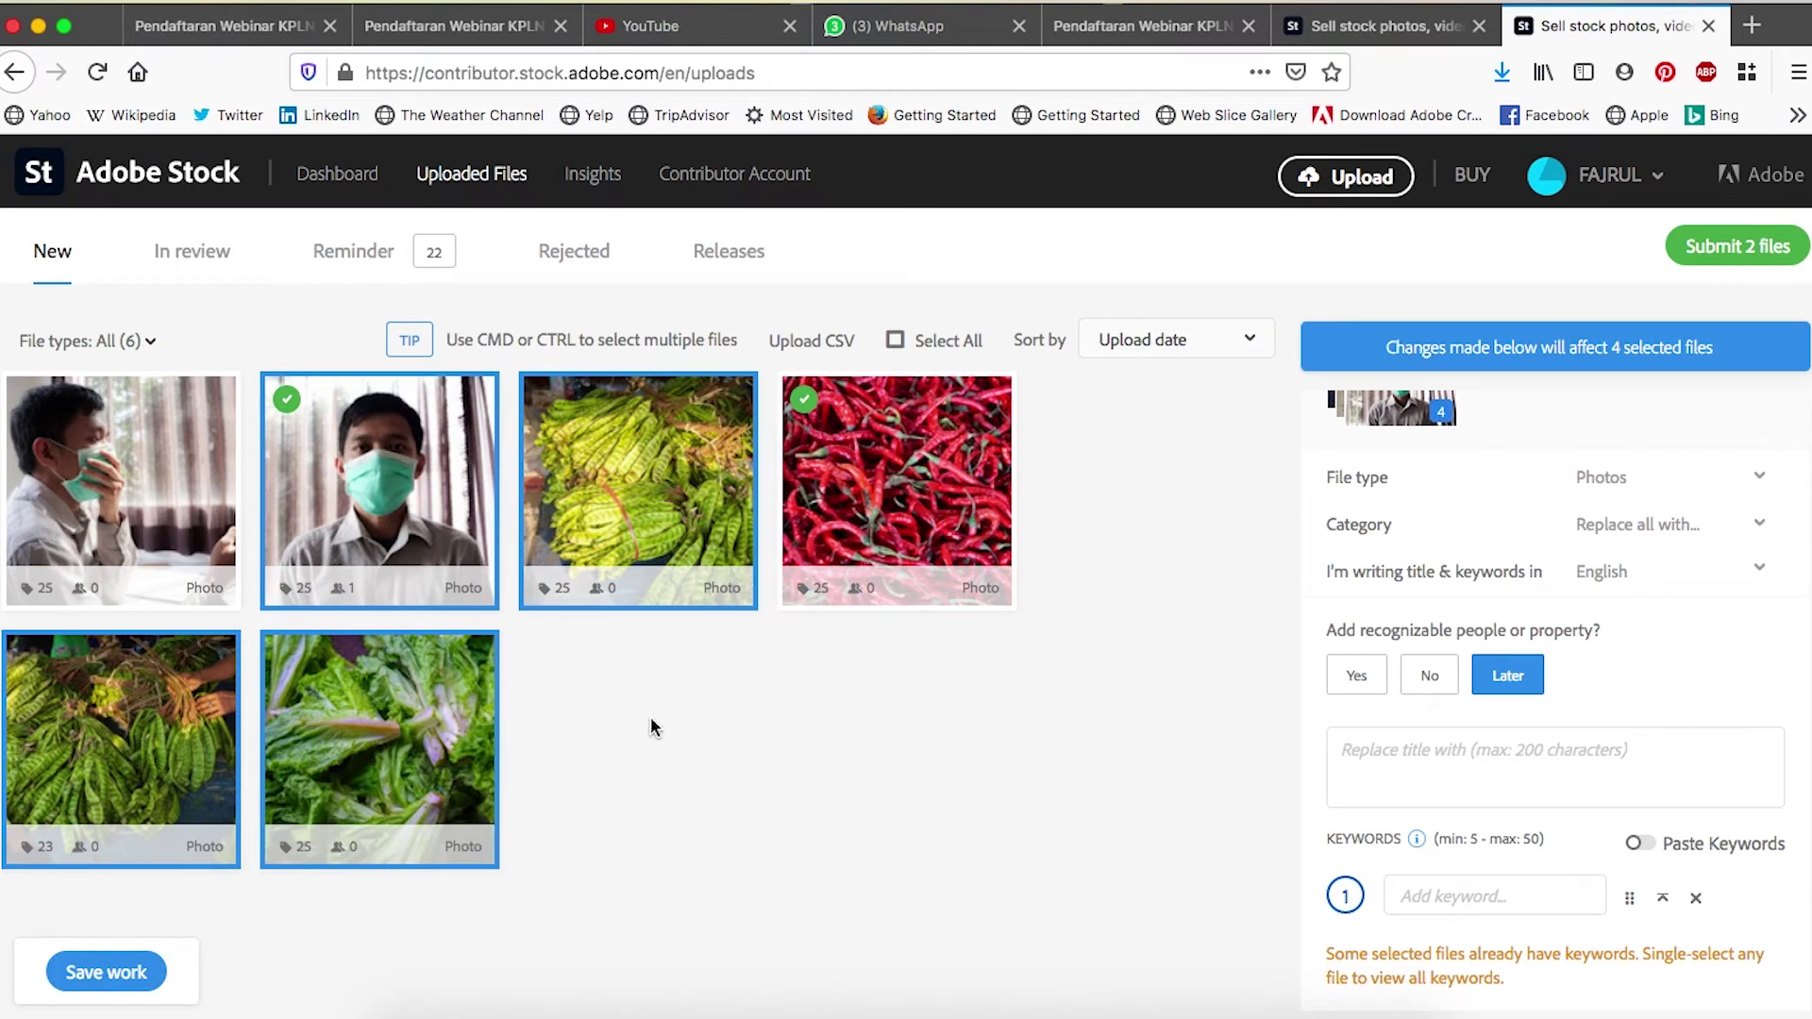
scroll(1459, 608, down, 3)
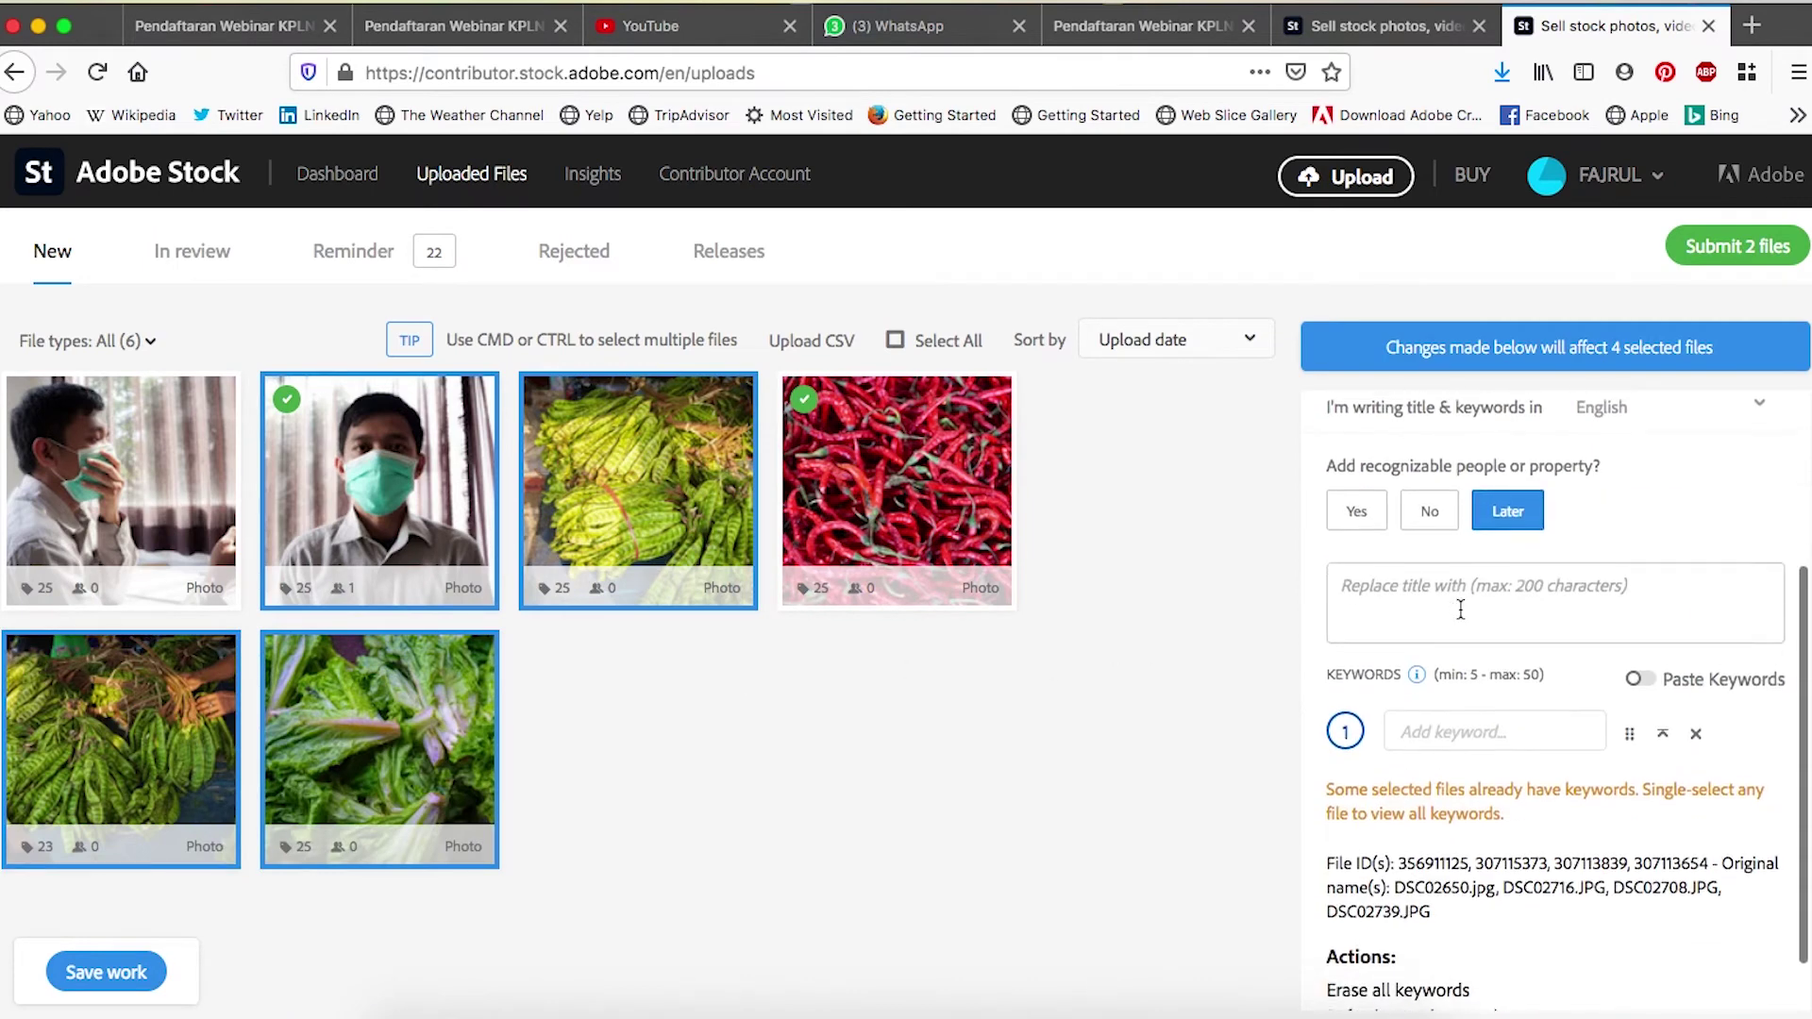
scroll(718, 585, down, 1)
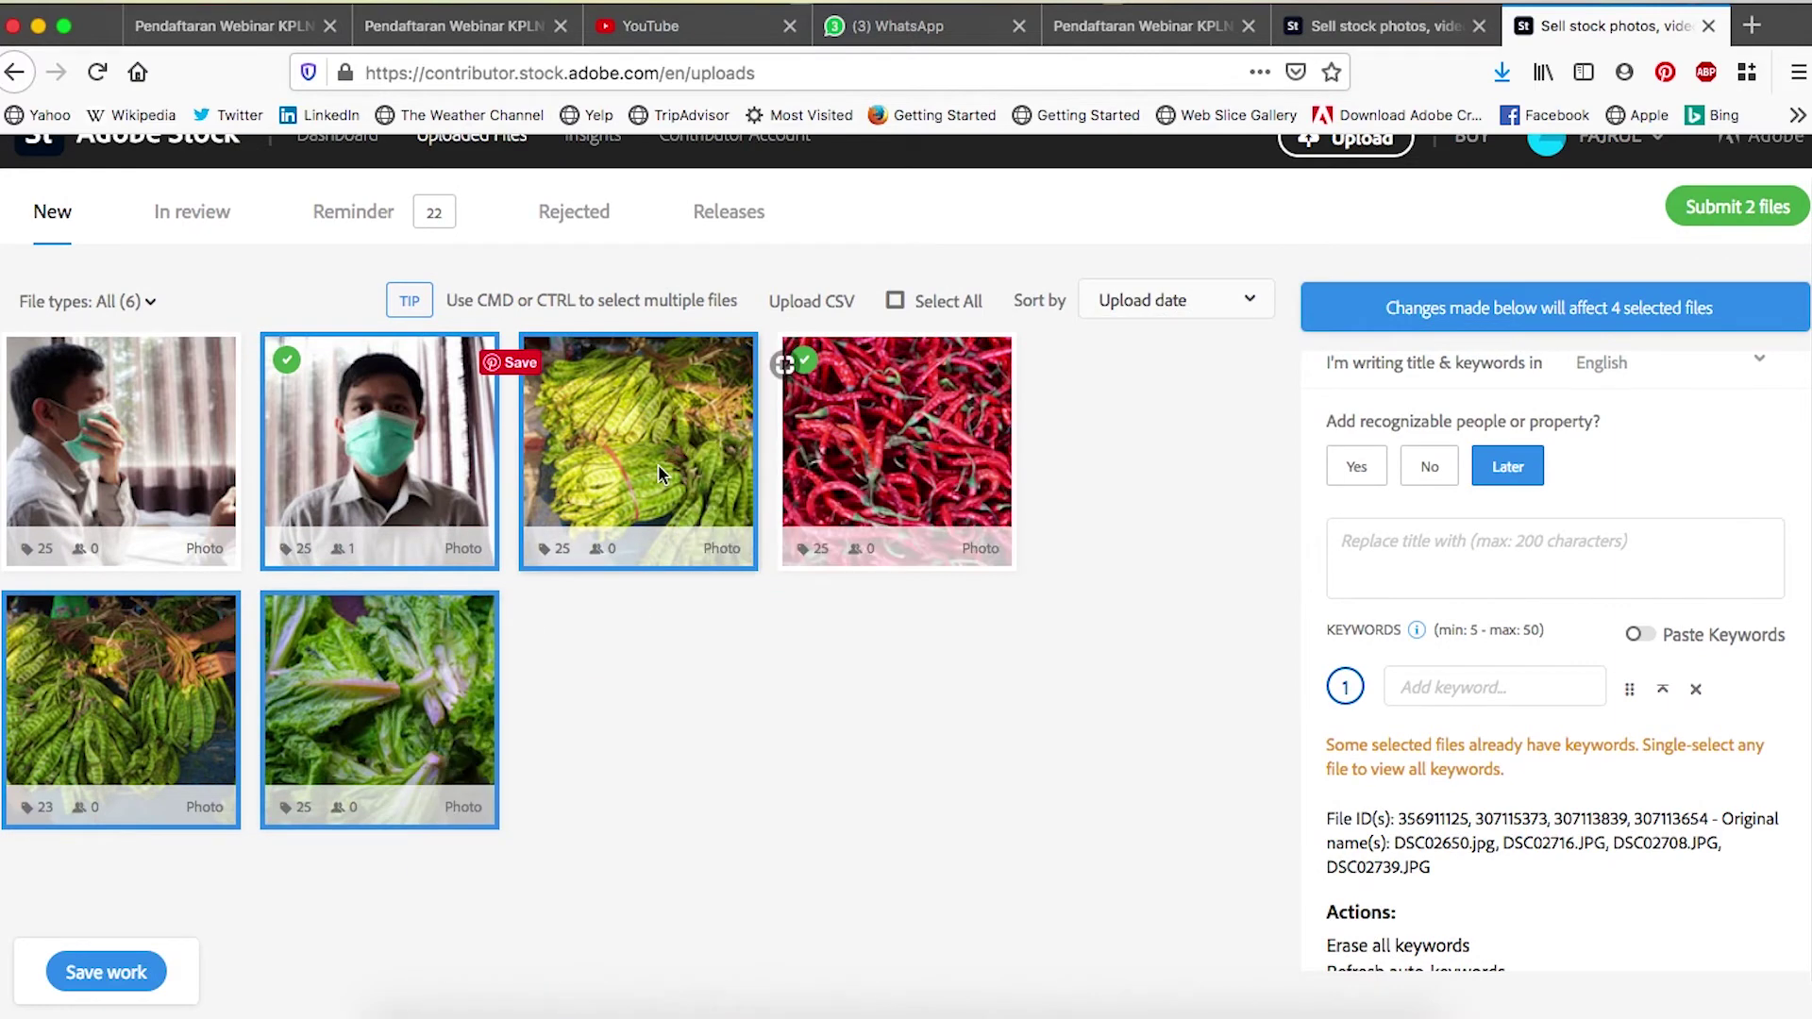
- Select only the lettuce photo and choose Photos as its file type
click(390, 727)
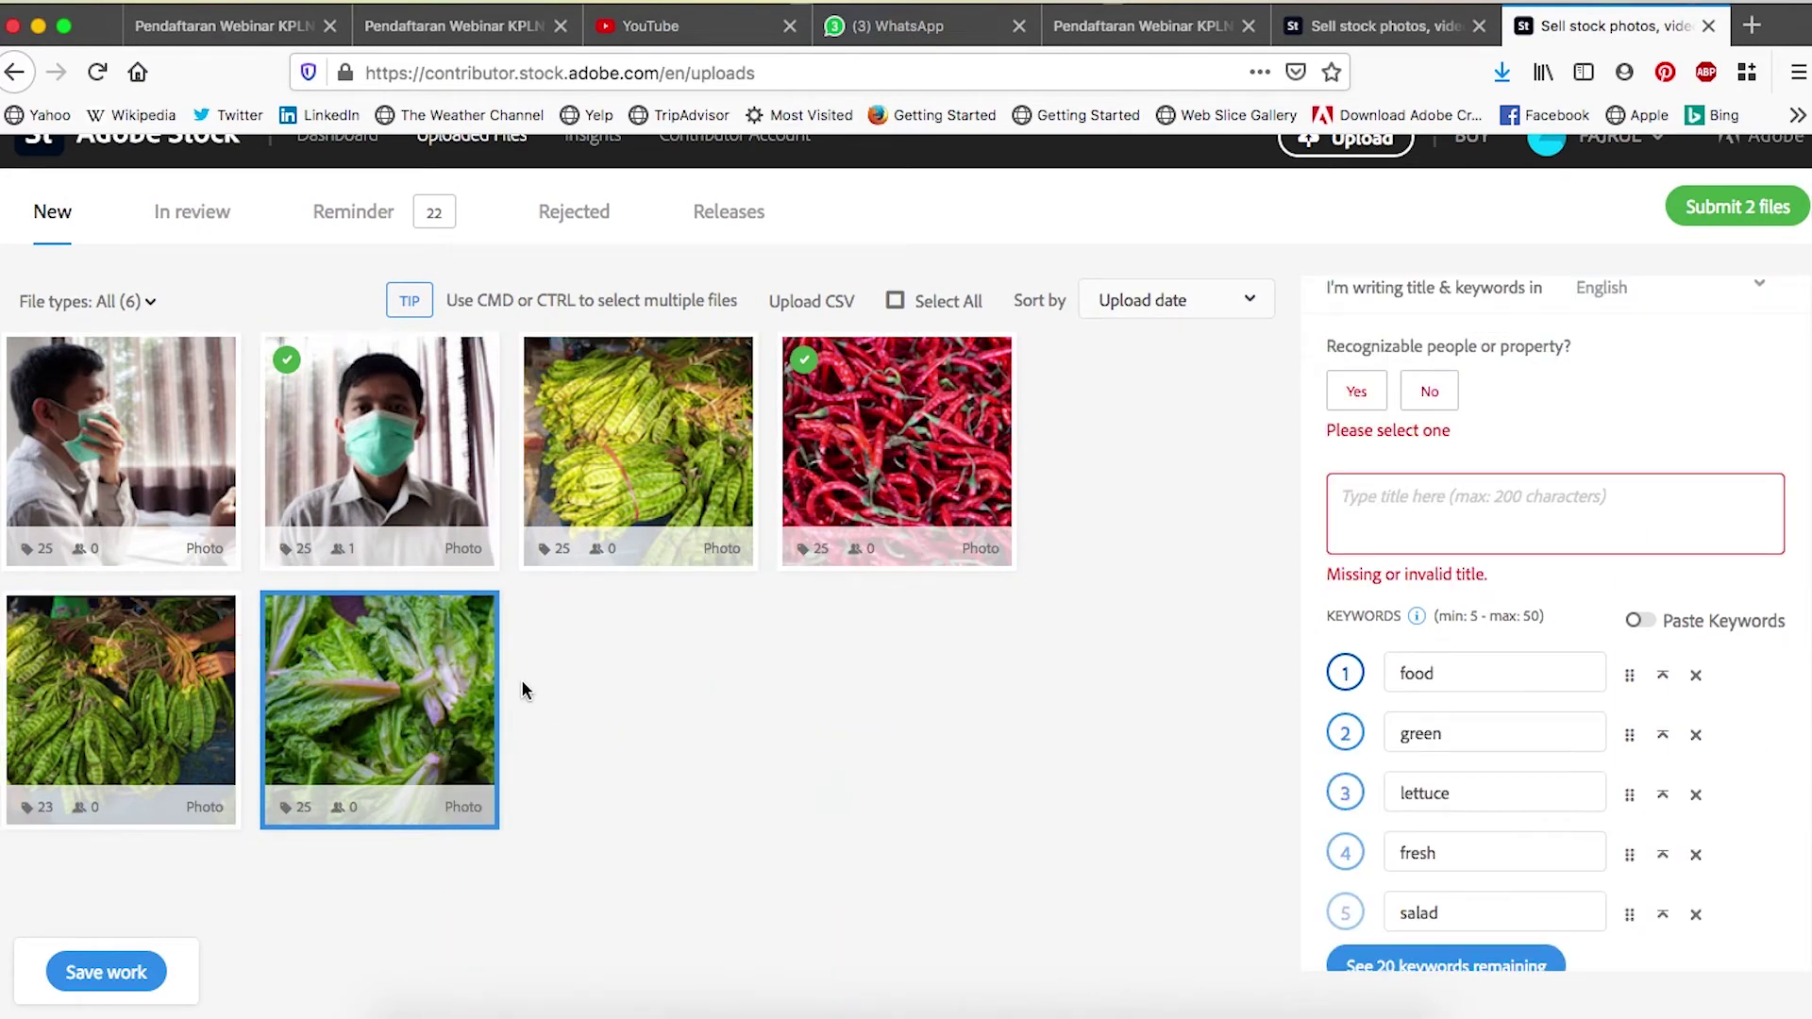
scroll(1435, 557, up, 3)
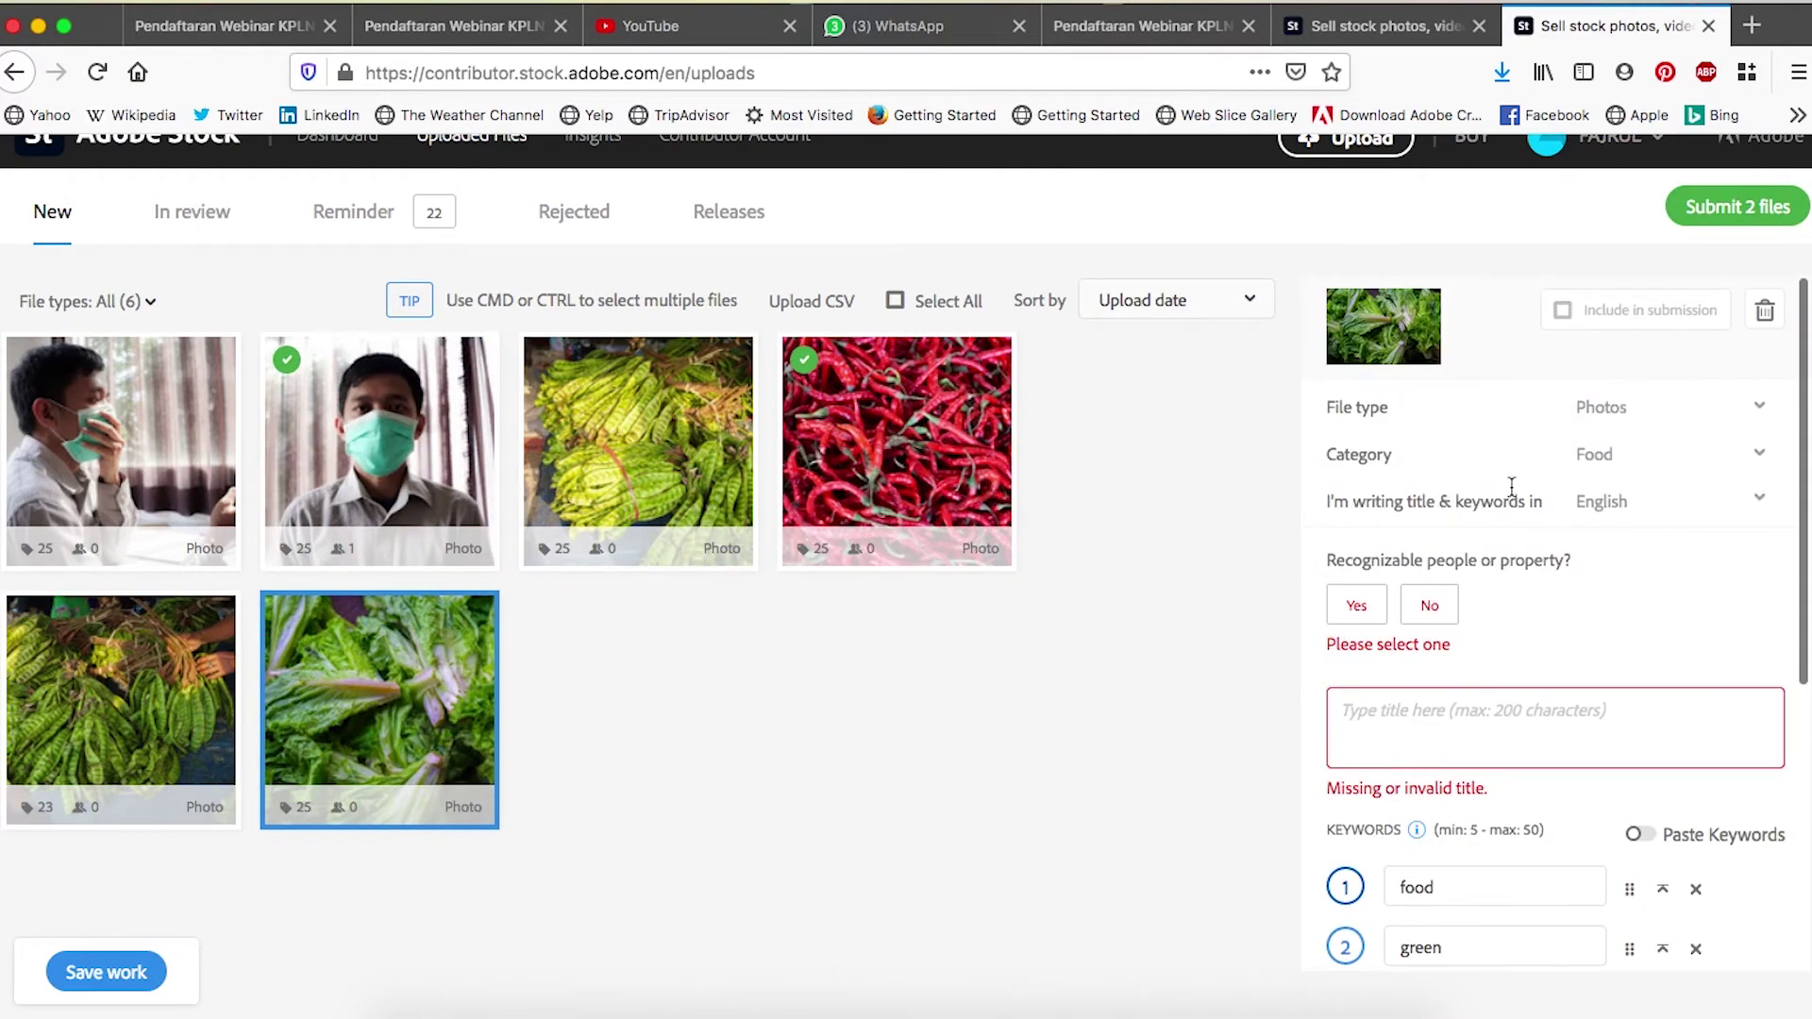
click(1617, 406)
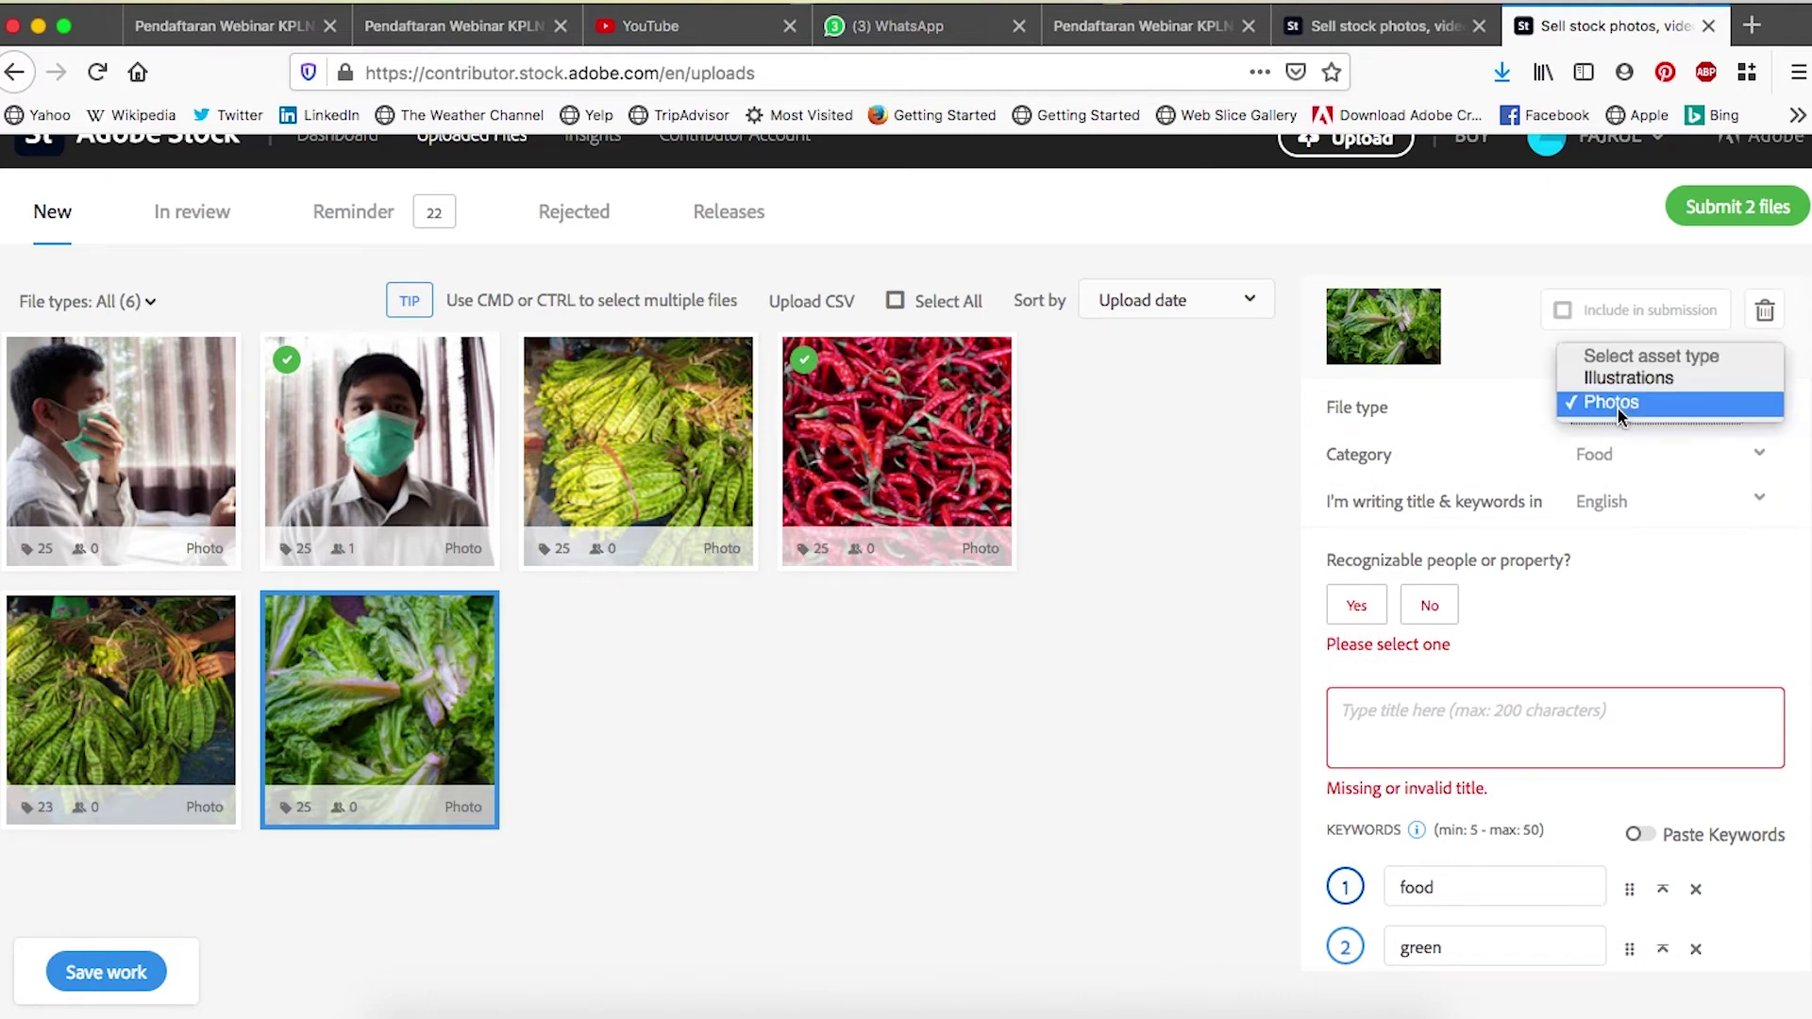
click(1616, 404)
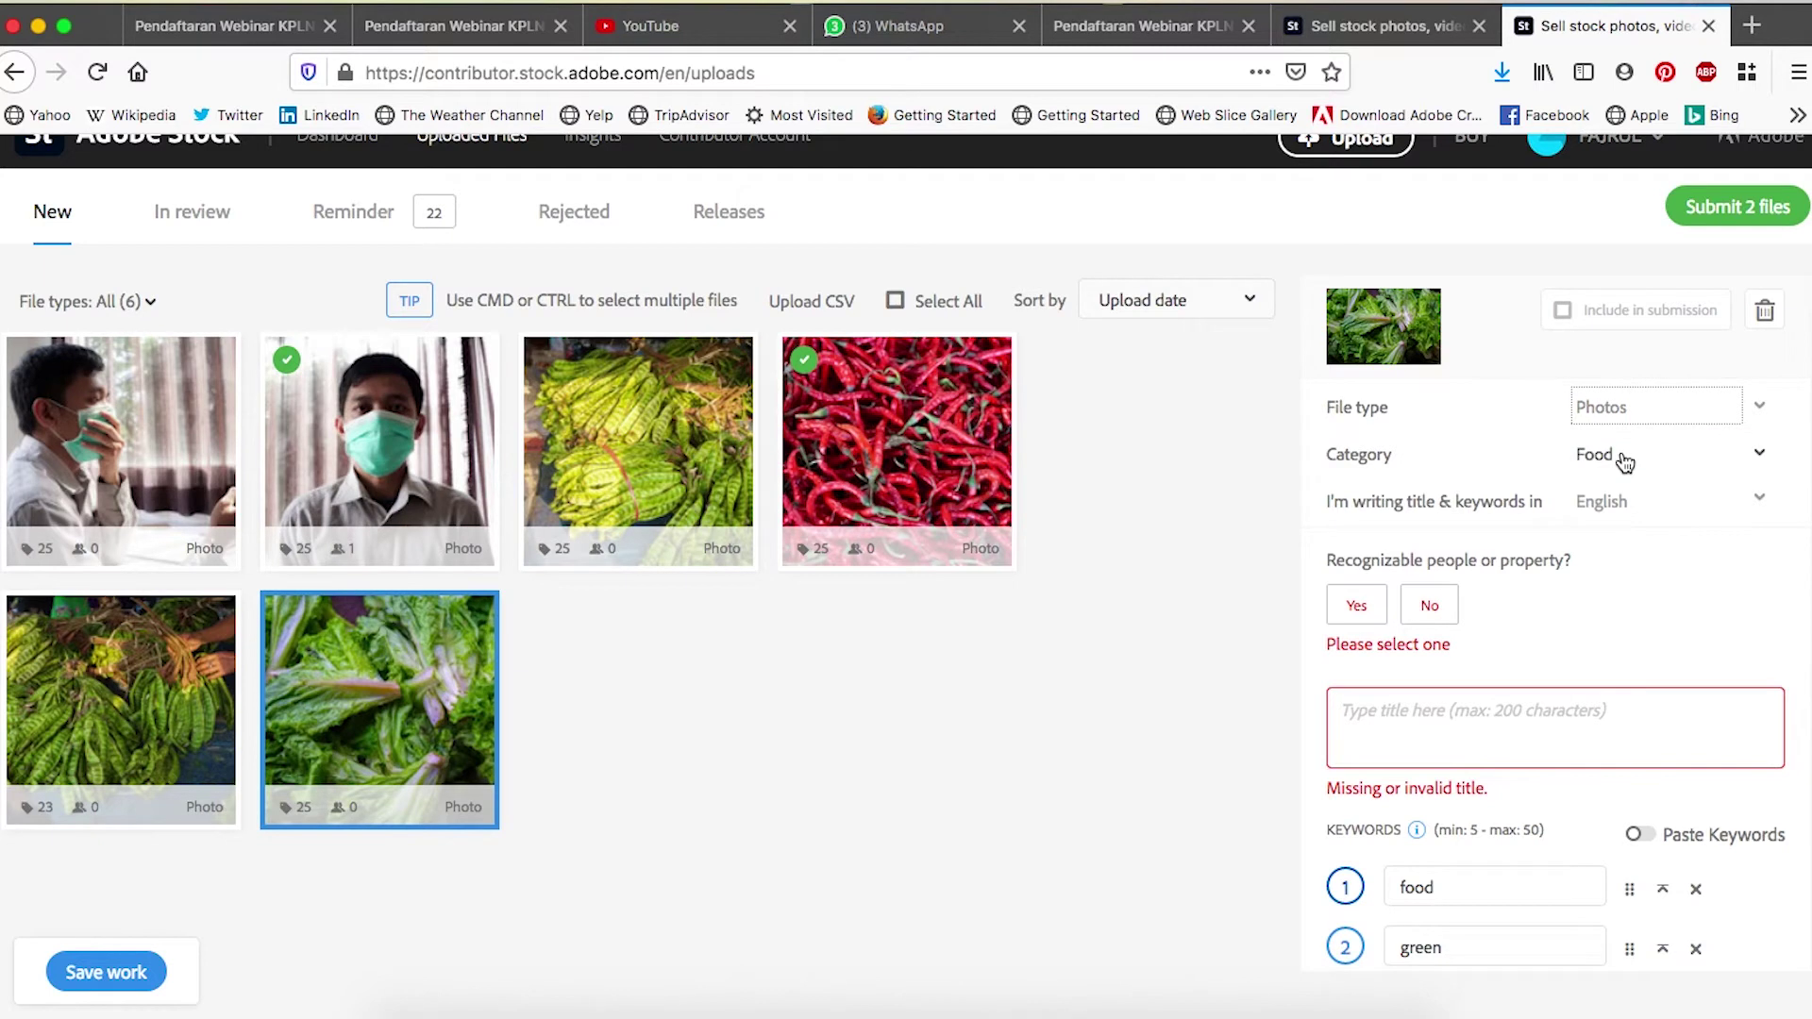
- Review the category options while keeping Food, and choose English as the title and keyword language
click(1623, 461)
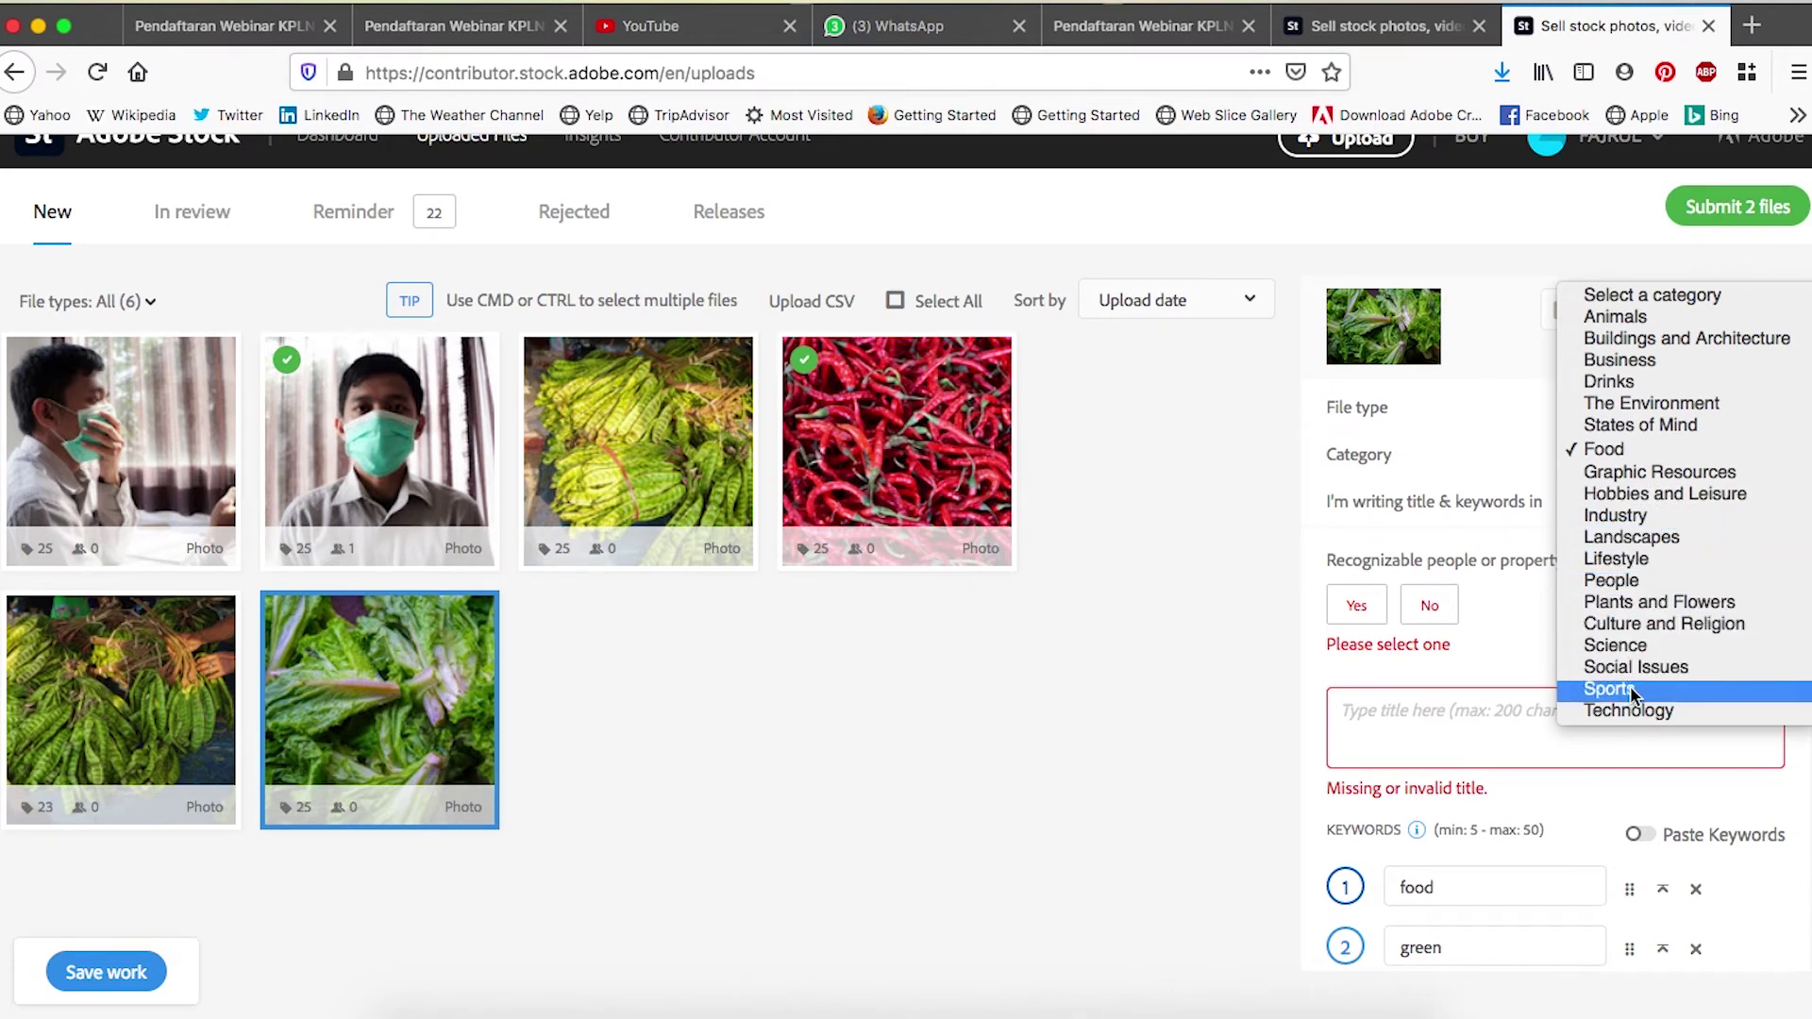
scroll(1631, 692, down, 2)
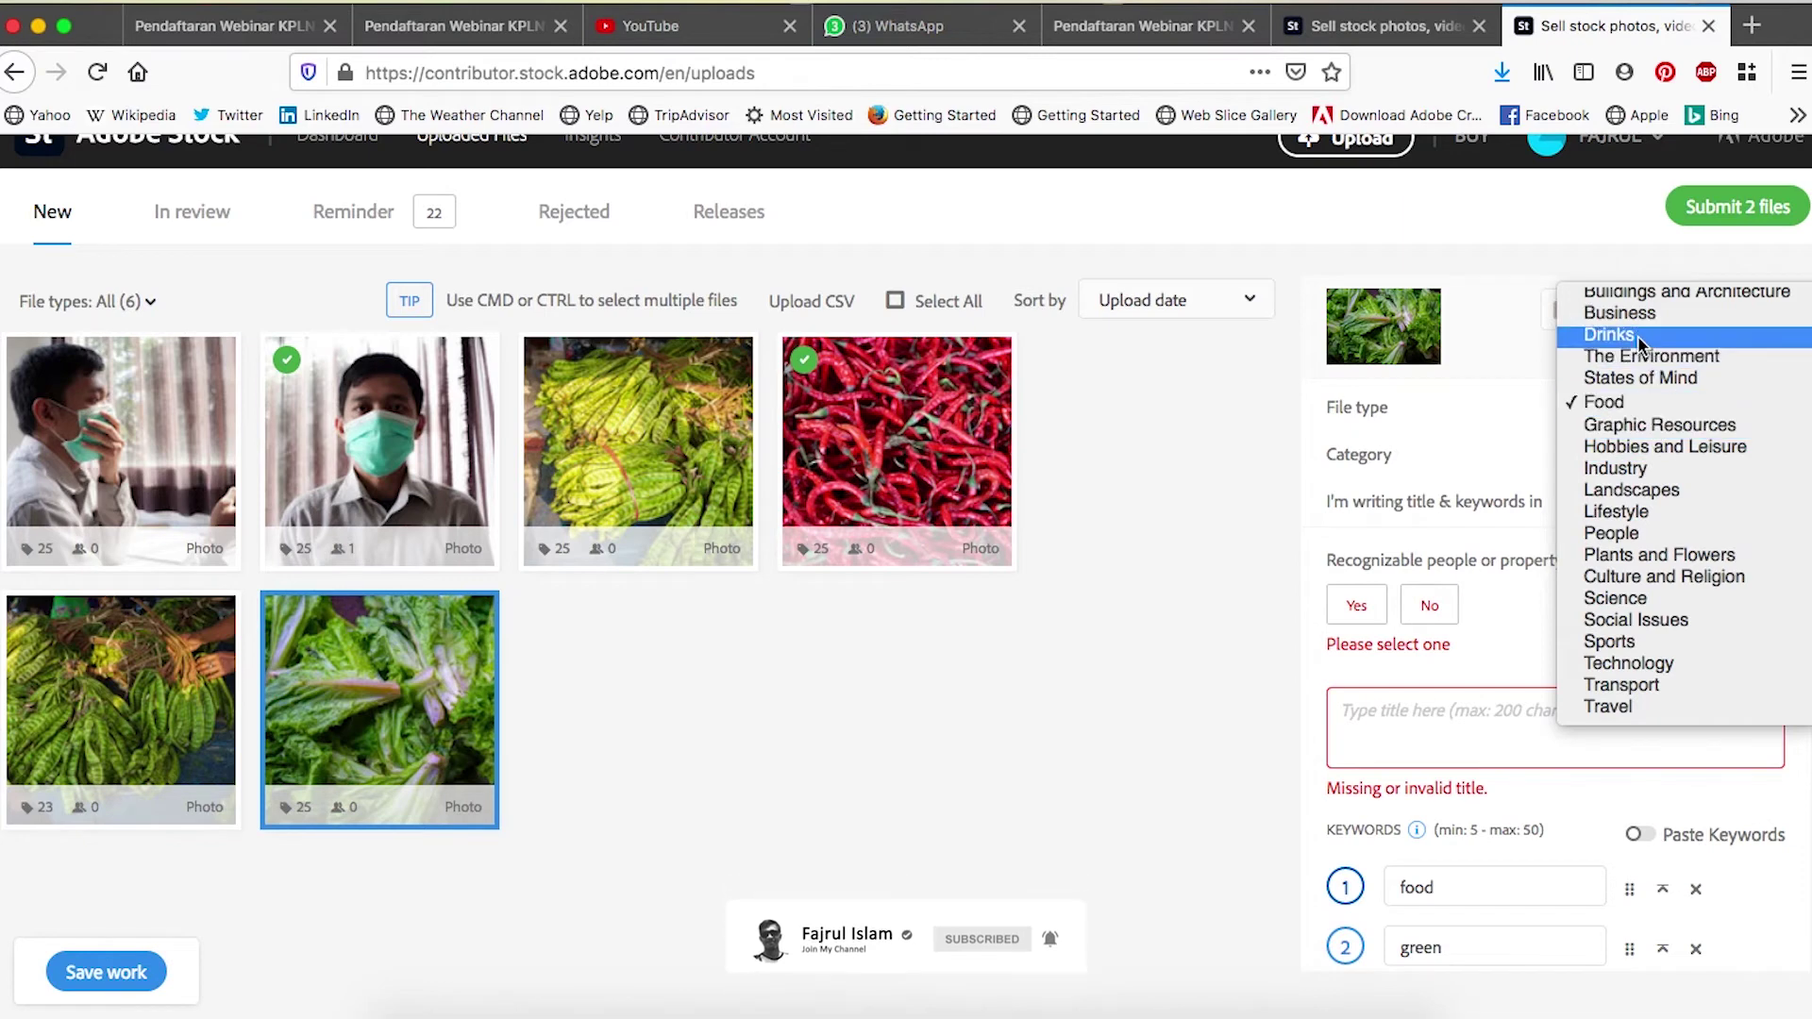
scroll(1639, 343, up, 2)
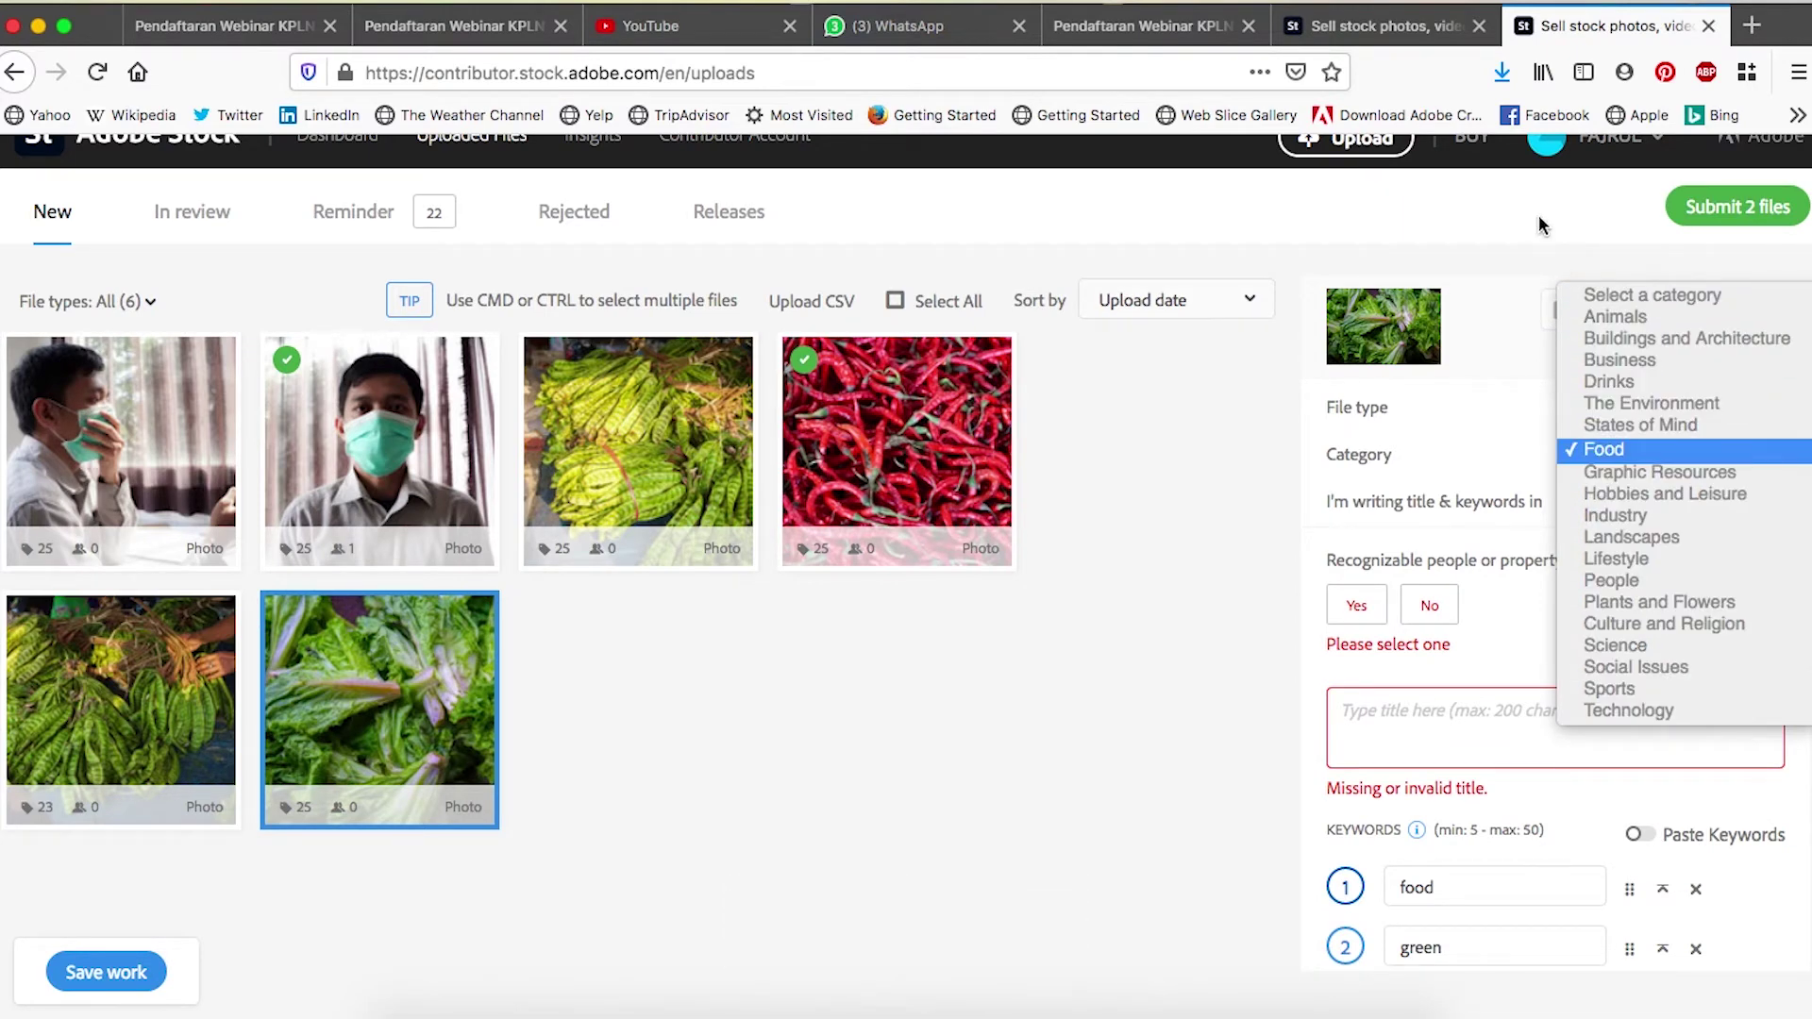
click(1595, 349)
scroll(1587, 553, down, 1)
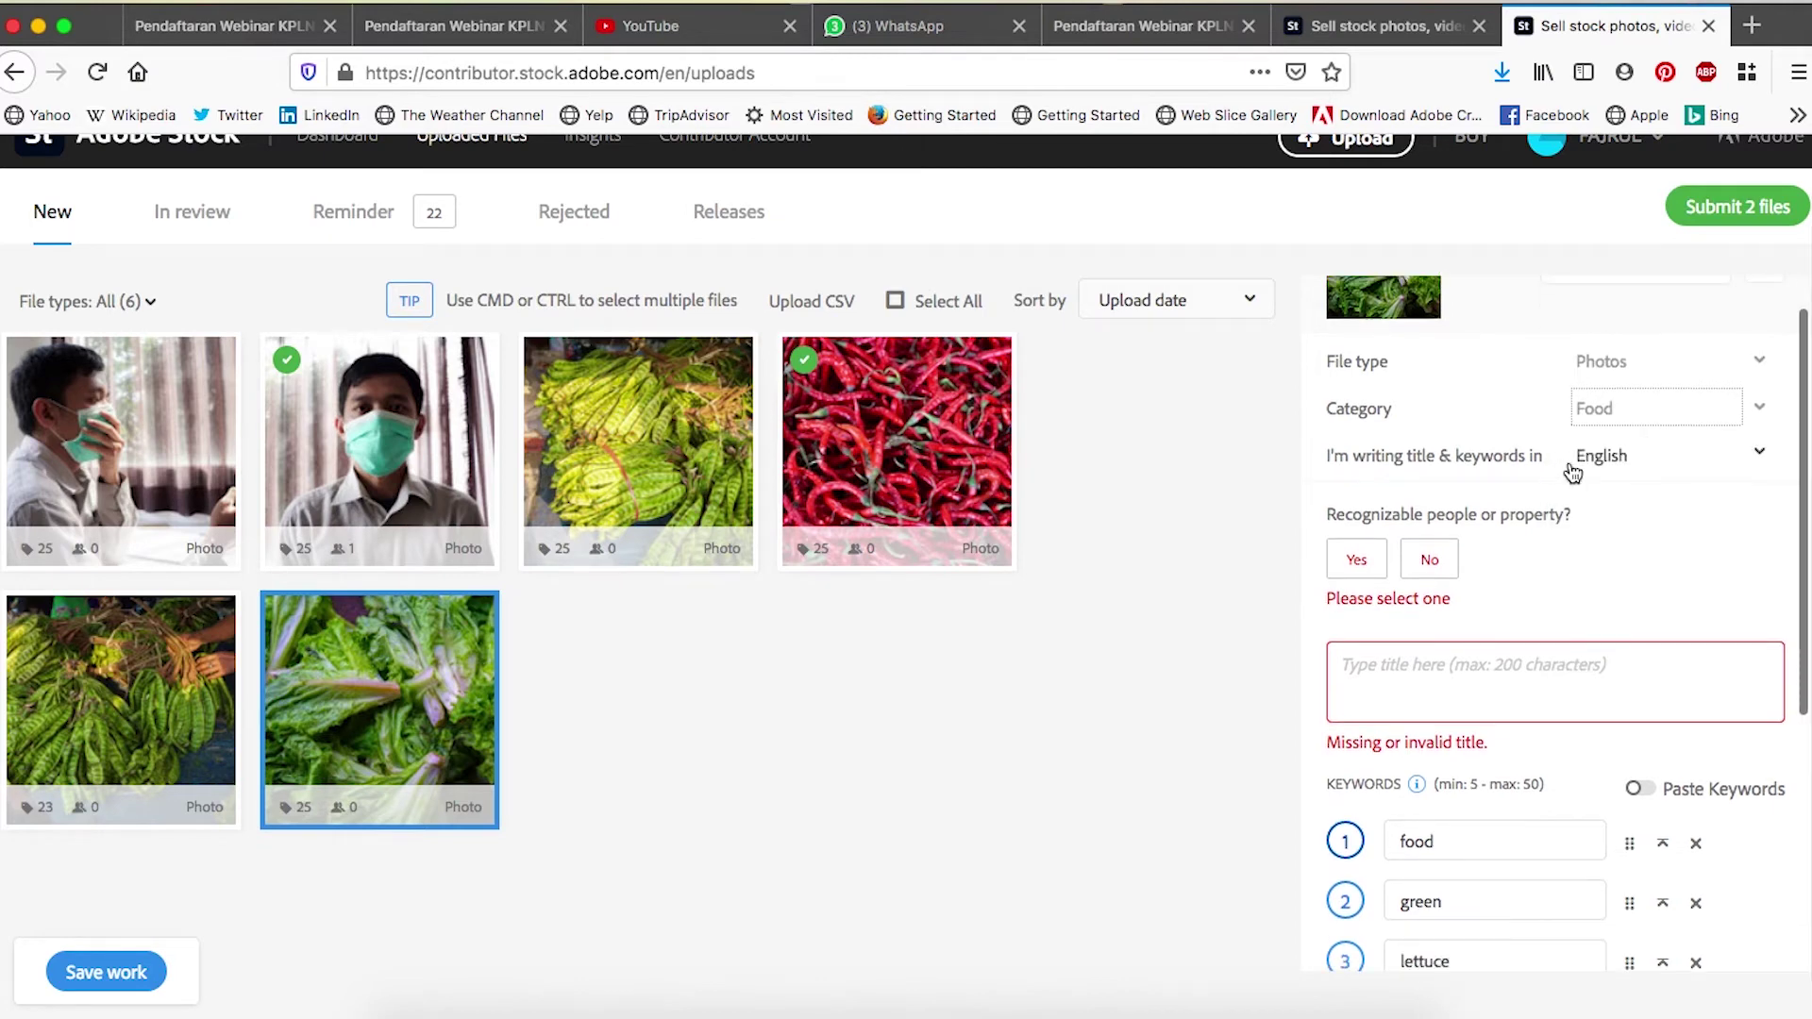
click(1600, 460)
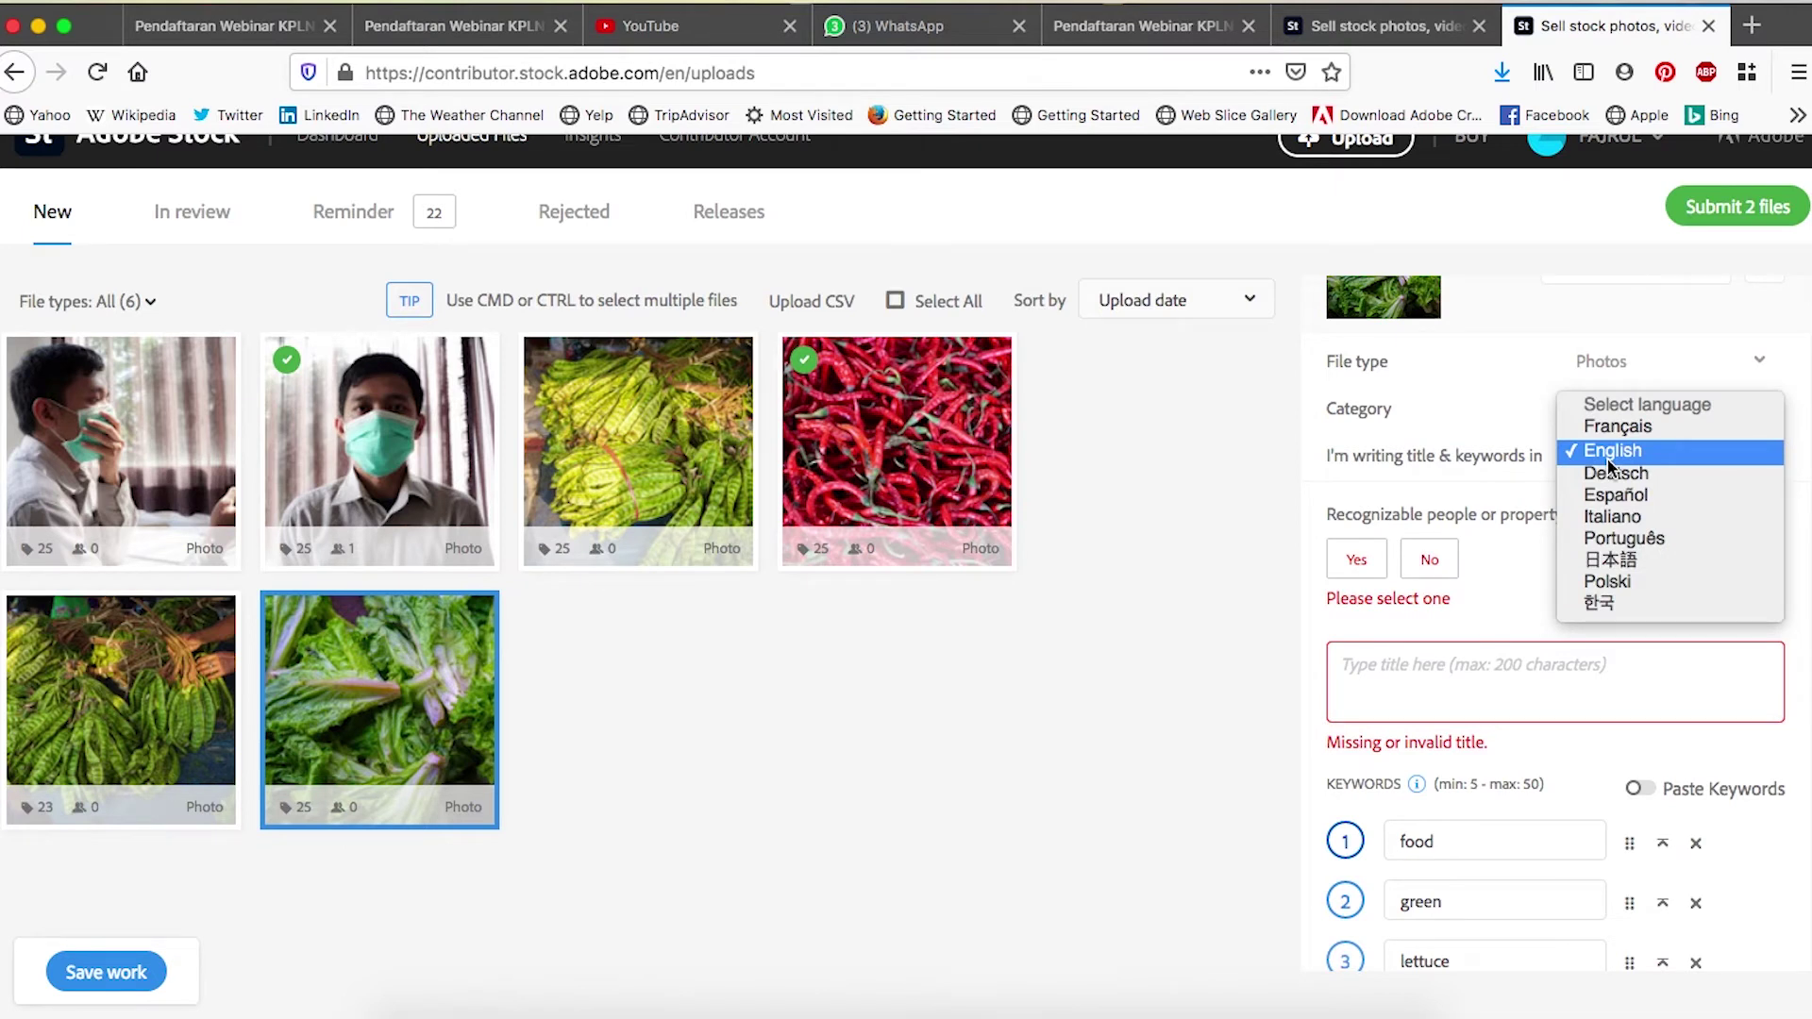
click(1600, 451)
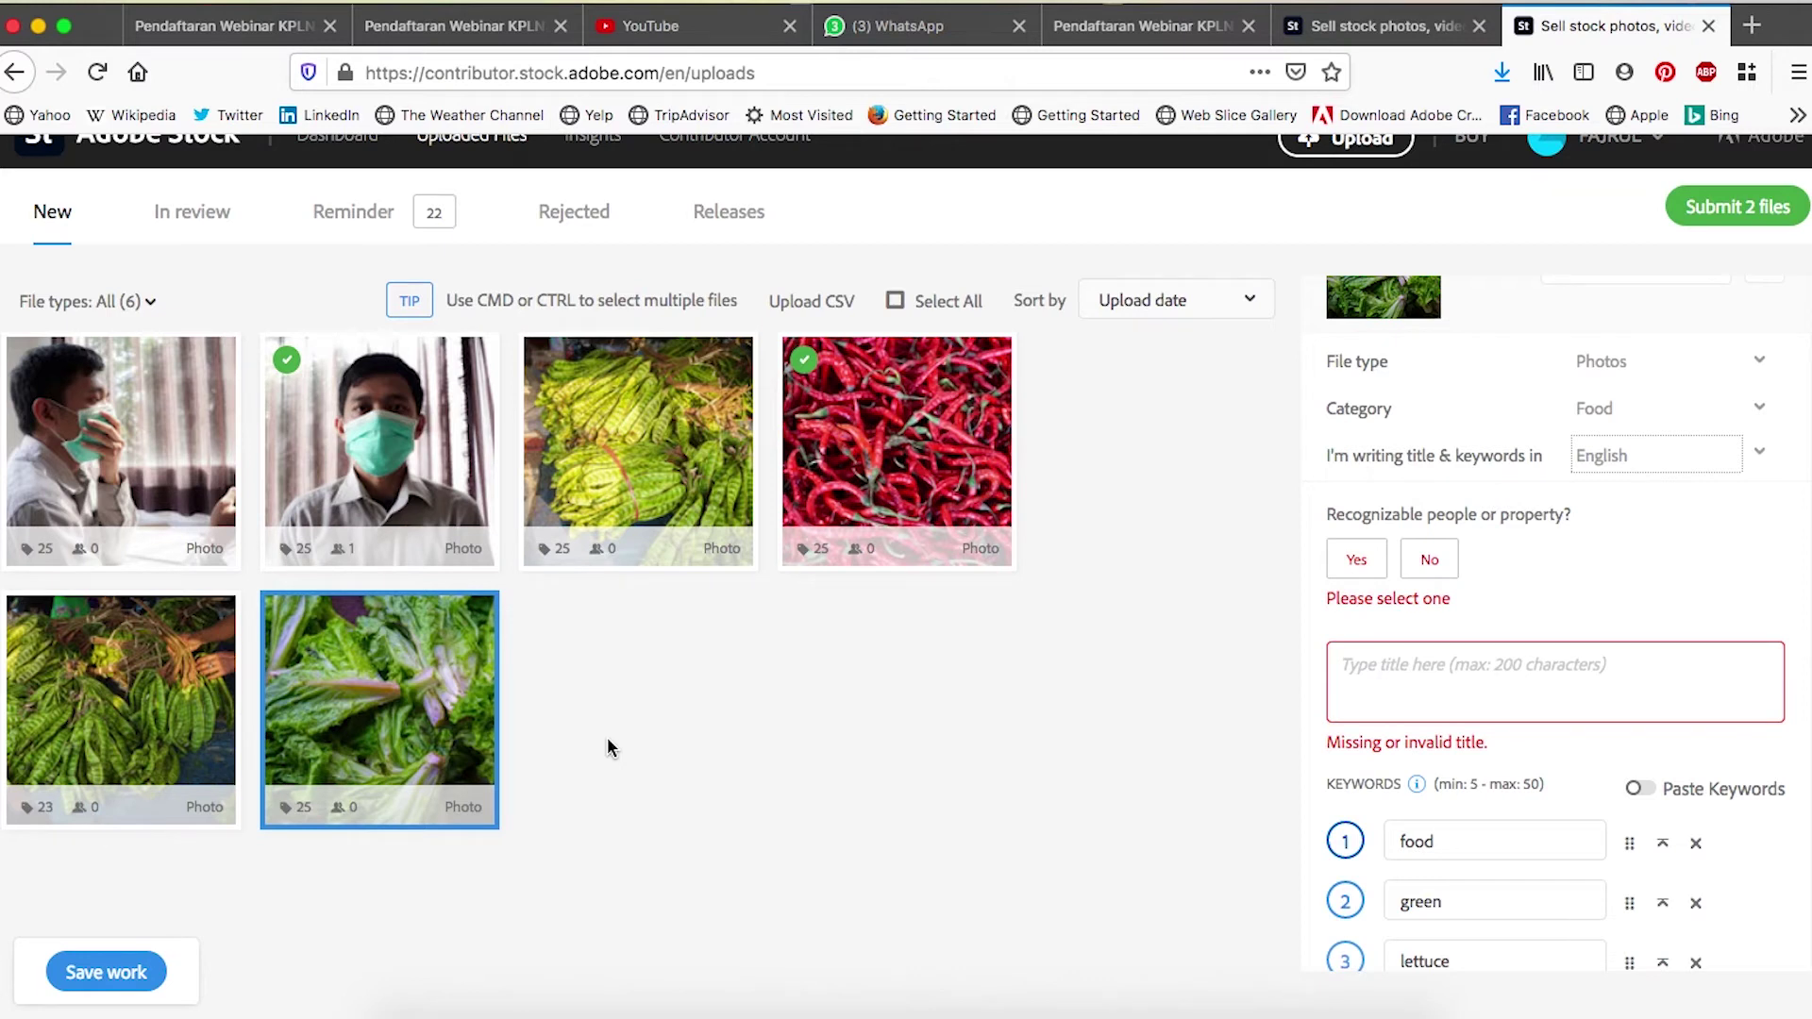
- Mark the lettuce photo as having no recognizable people or property, and use the suggested title "bunch of fresh green lettuce"
click(1382, 557)
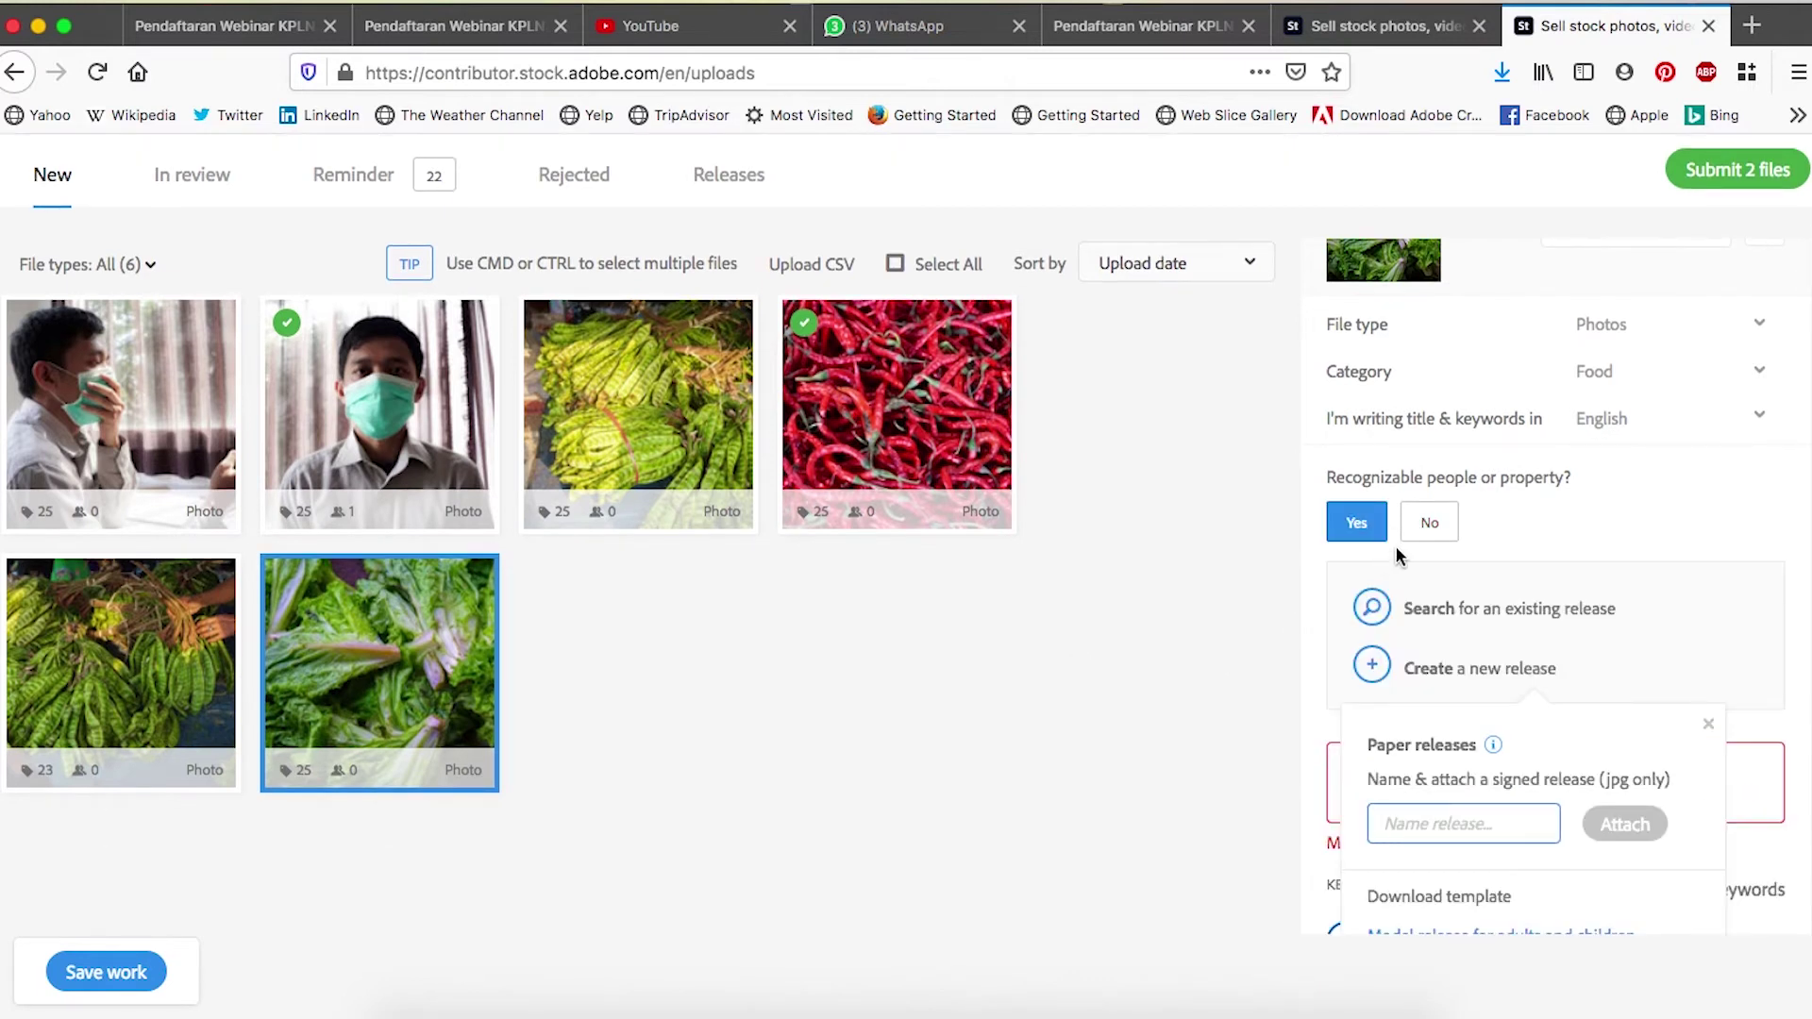
mouse_move(438, 636)
click(1435, 524)
scroll(1598, 509, down, 3)
click(1560, 477)
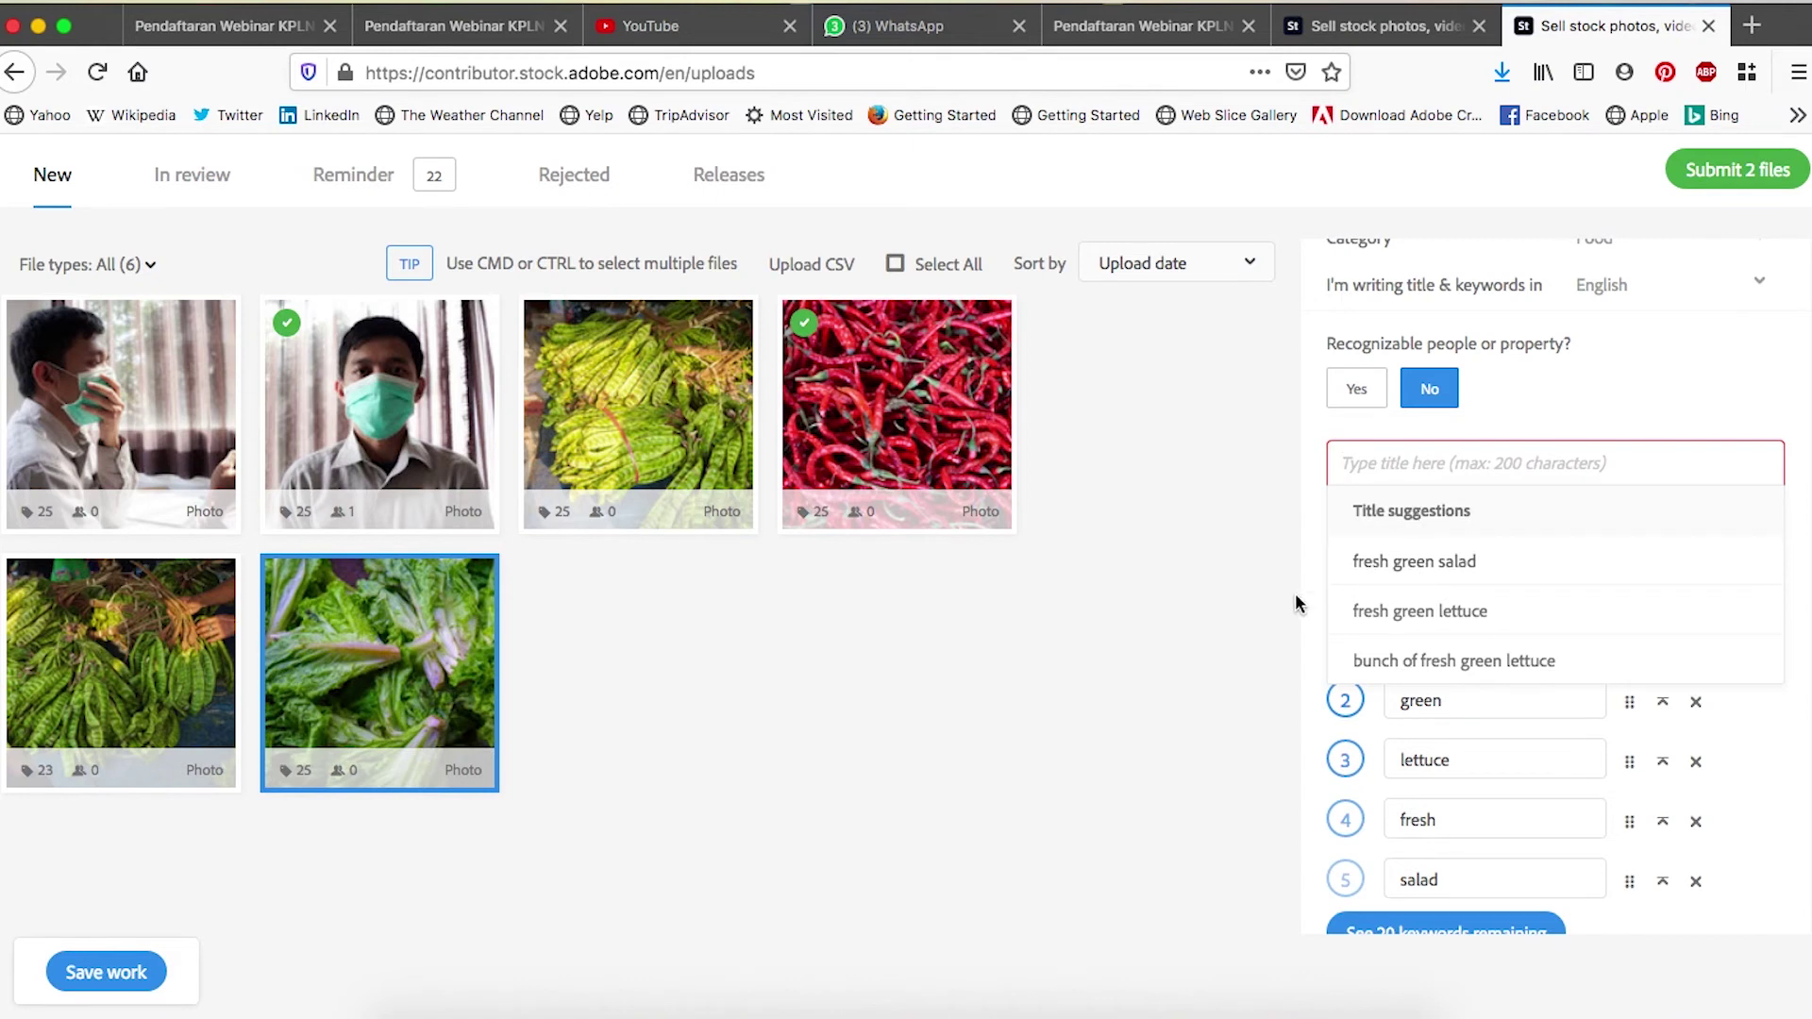
scroll(1408, 580, down, 1)
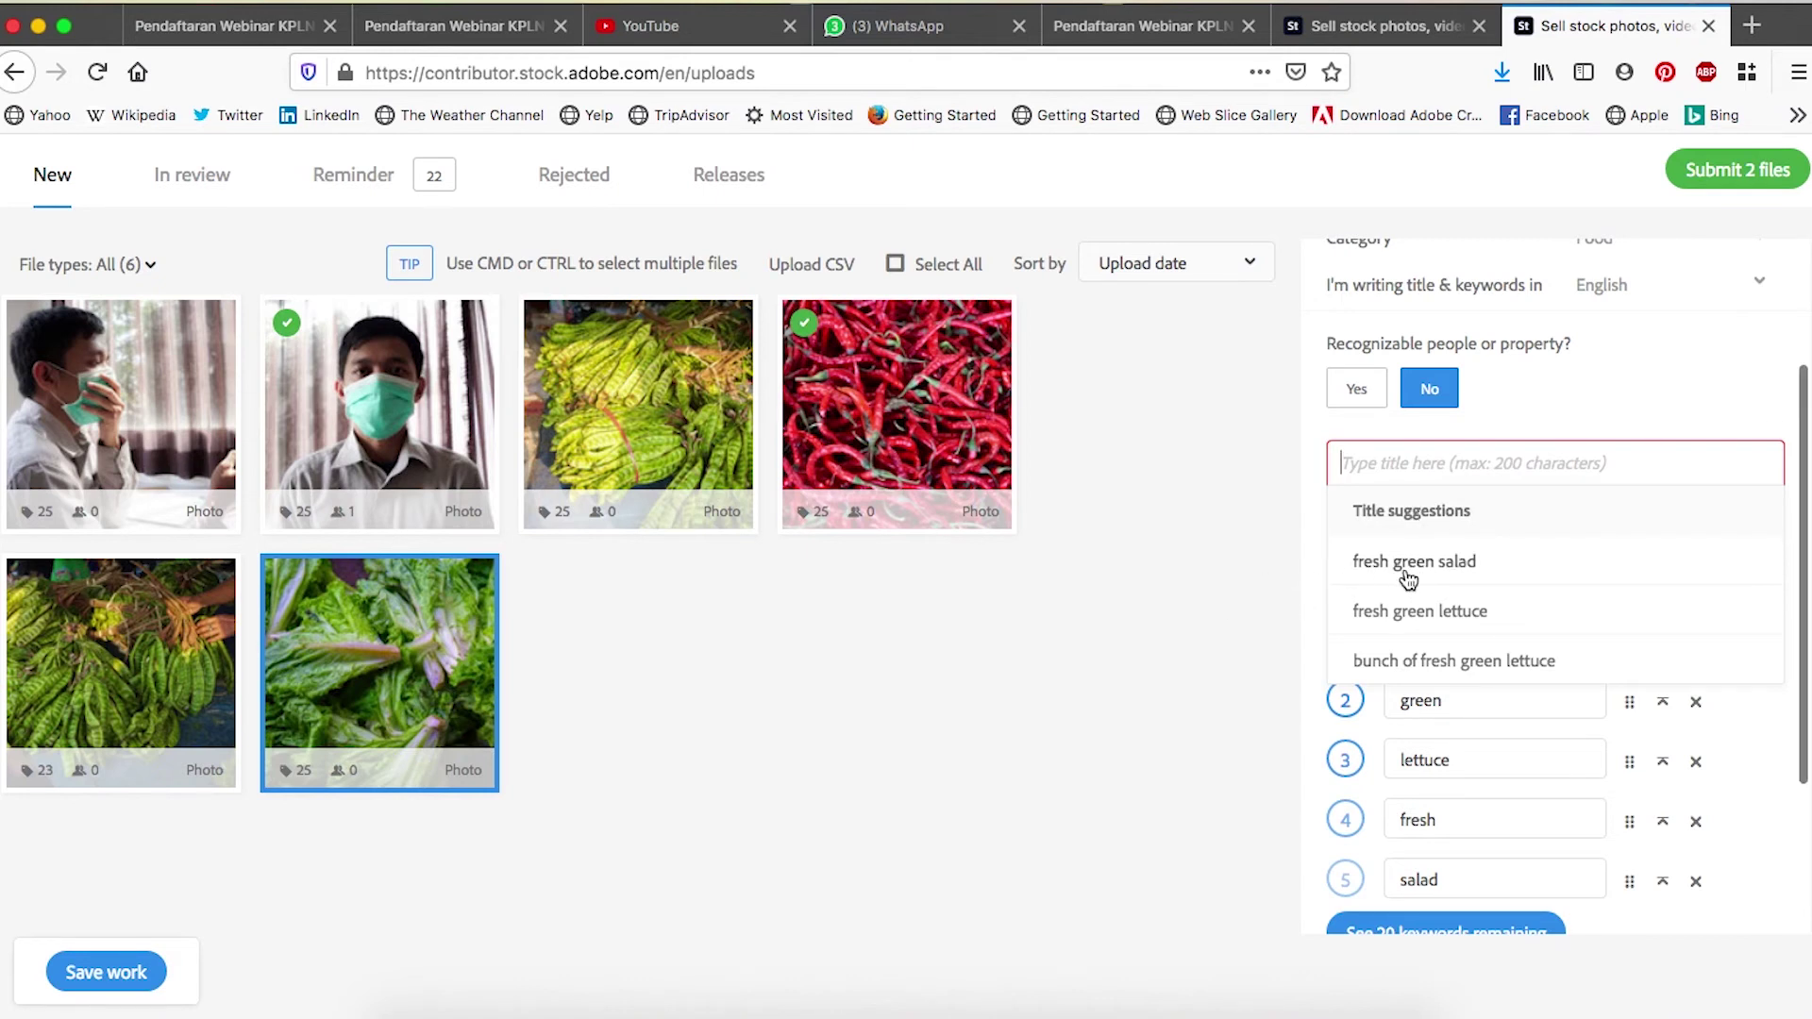
click(1403, 651)
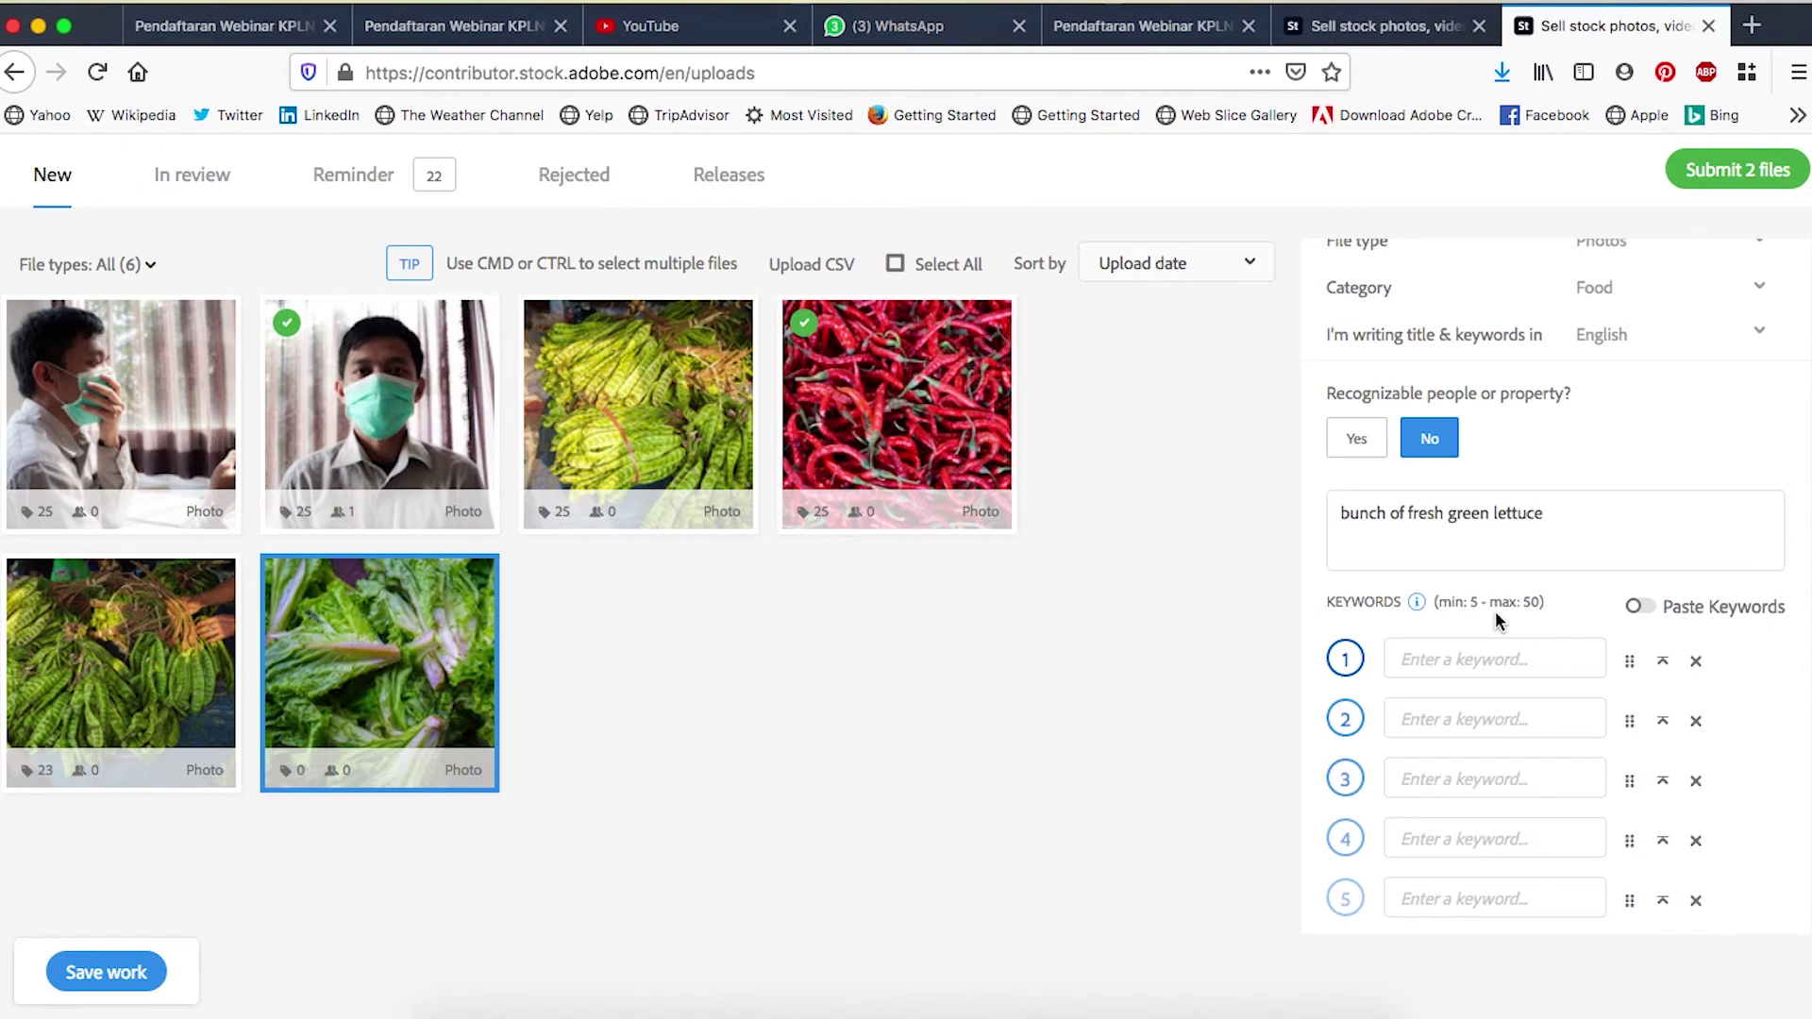
- Enter the lettuce photo's five keywords in order: food, vegetables, green, plant and high angle view
click(1474, 657)
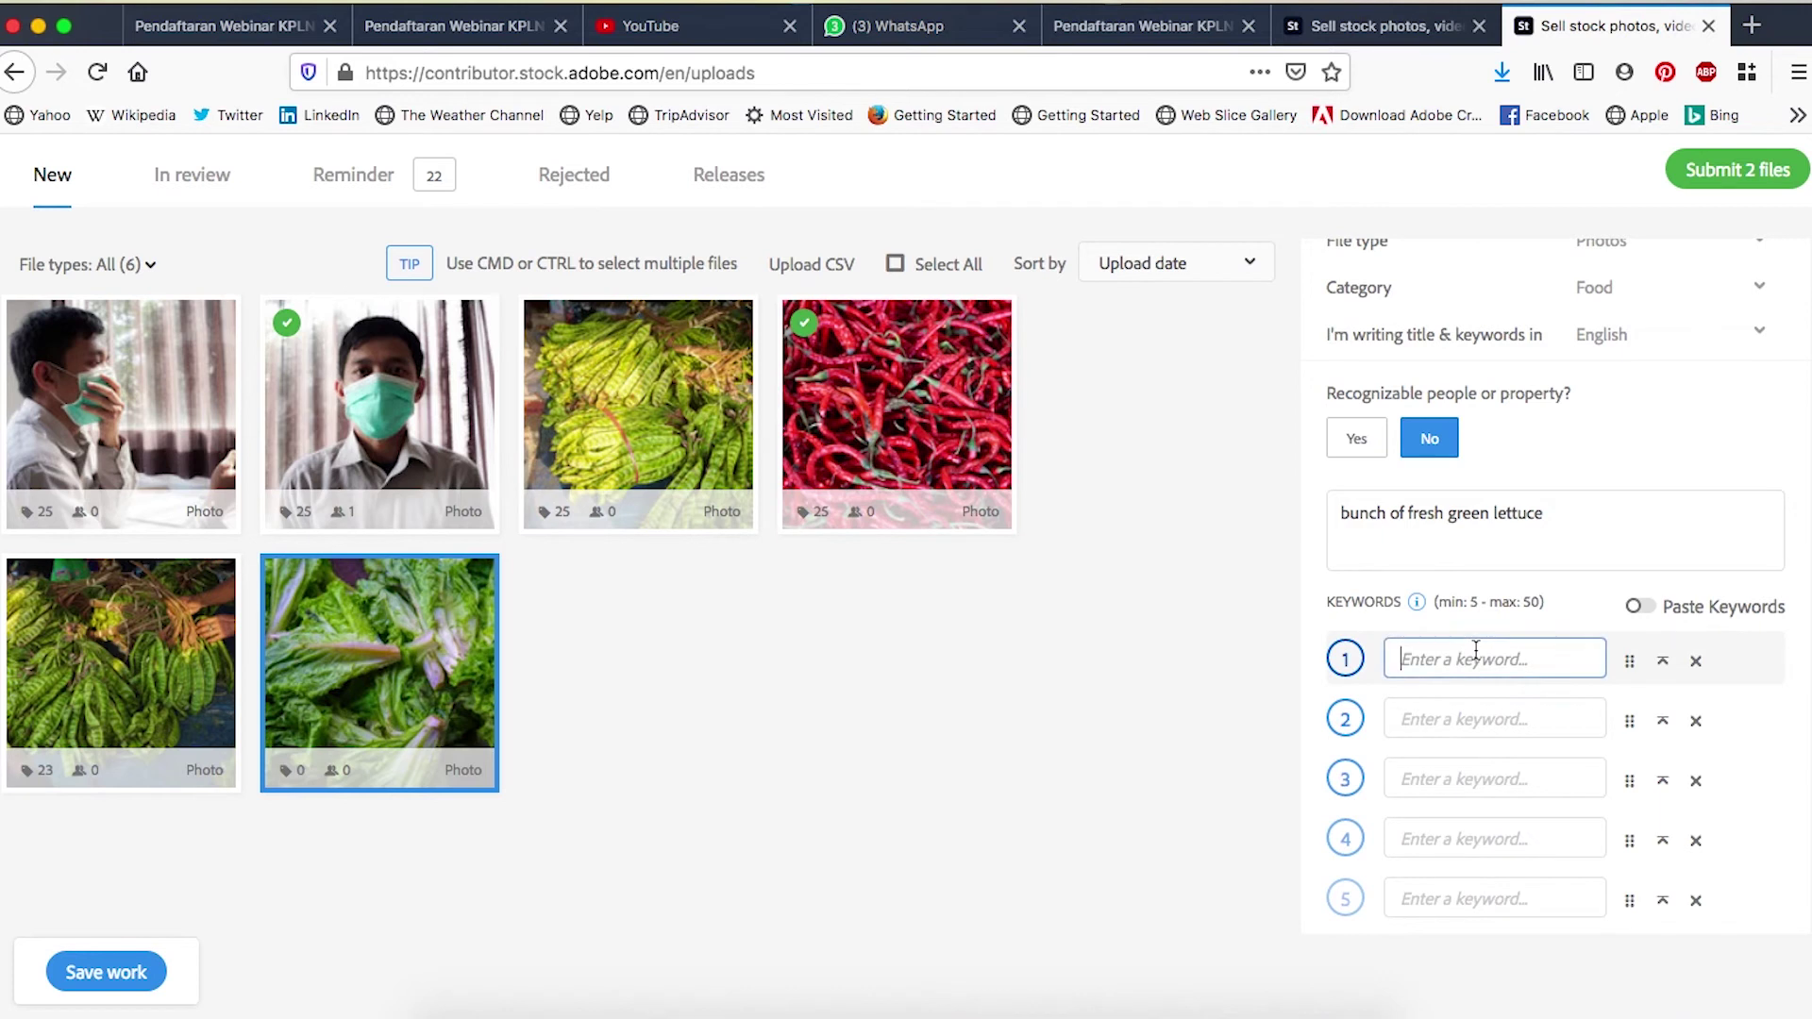
click(1470, 713)
key(Tab)
key(Tab)
key(Tab)
scroll(1448, 755, down, 2)
click(1494, 468)
text(food)
key(Tab)
text(vegetables)
key(Tab)
text(green)
key(Tab)
text(plant)
key(Tab)
text(high angle view)
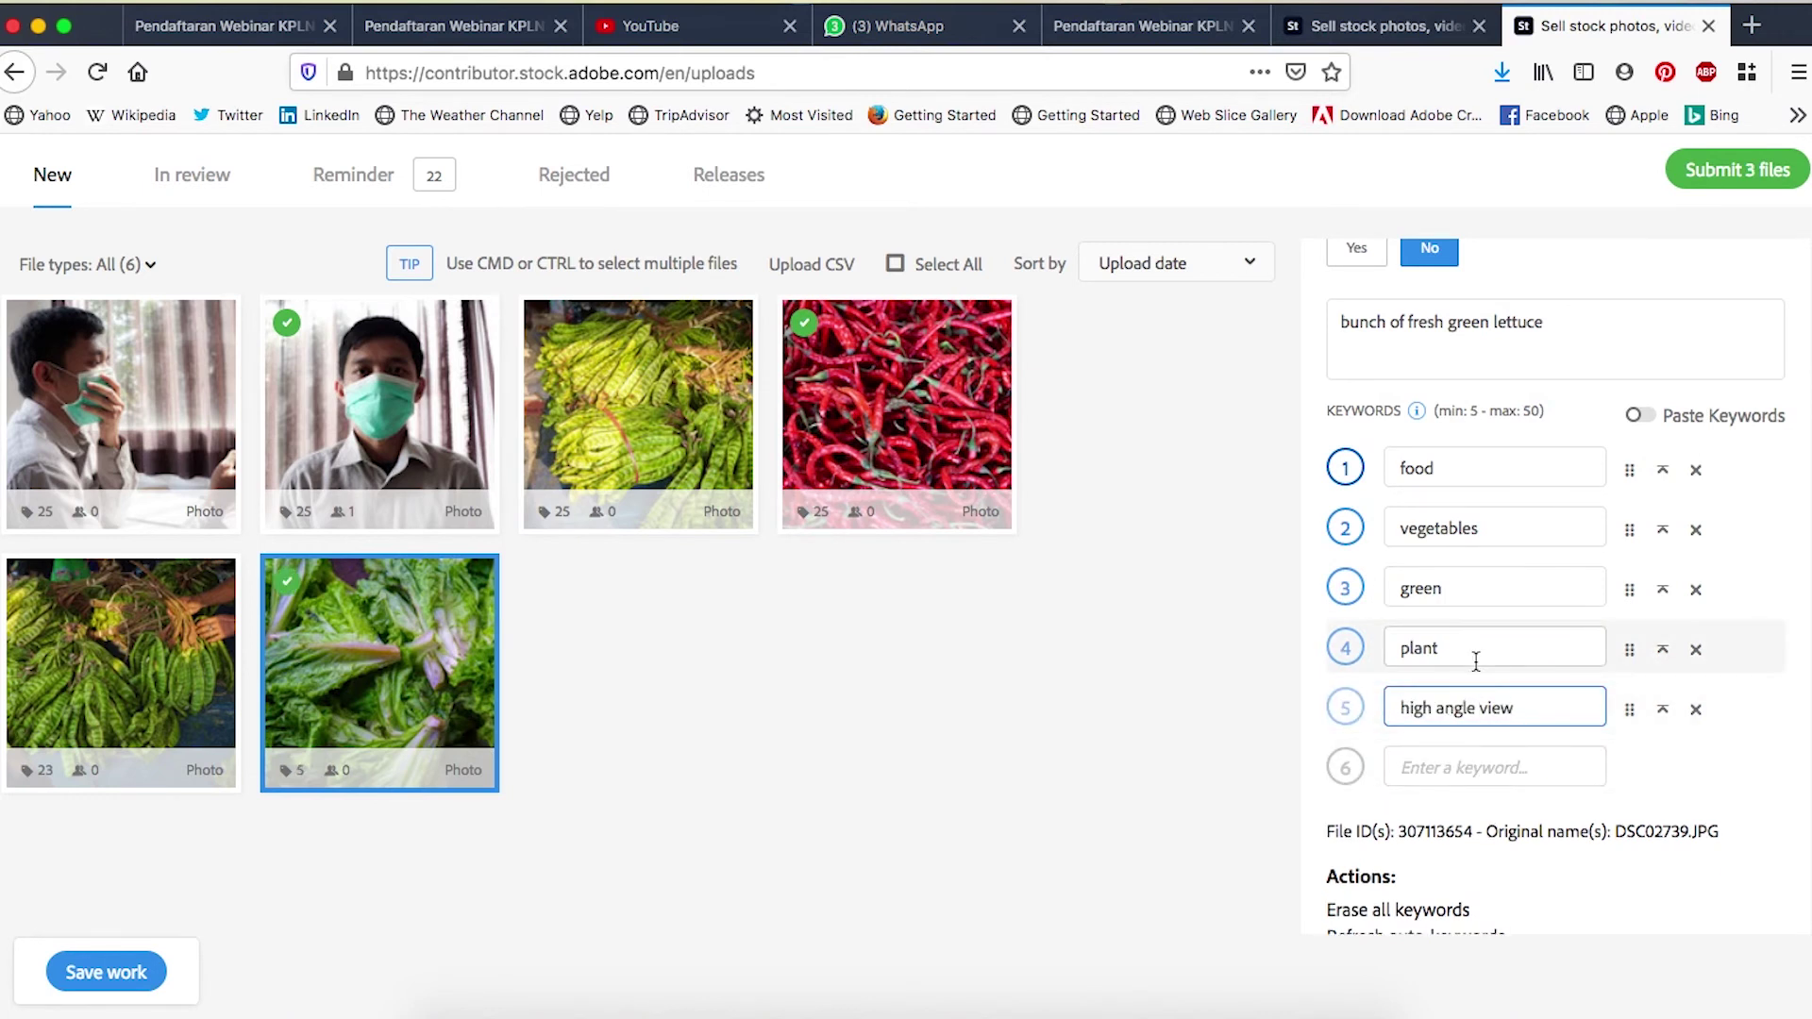
scroll(1474, 659, down, 1)
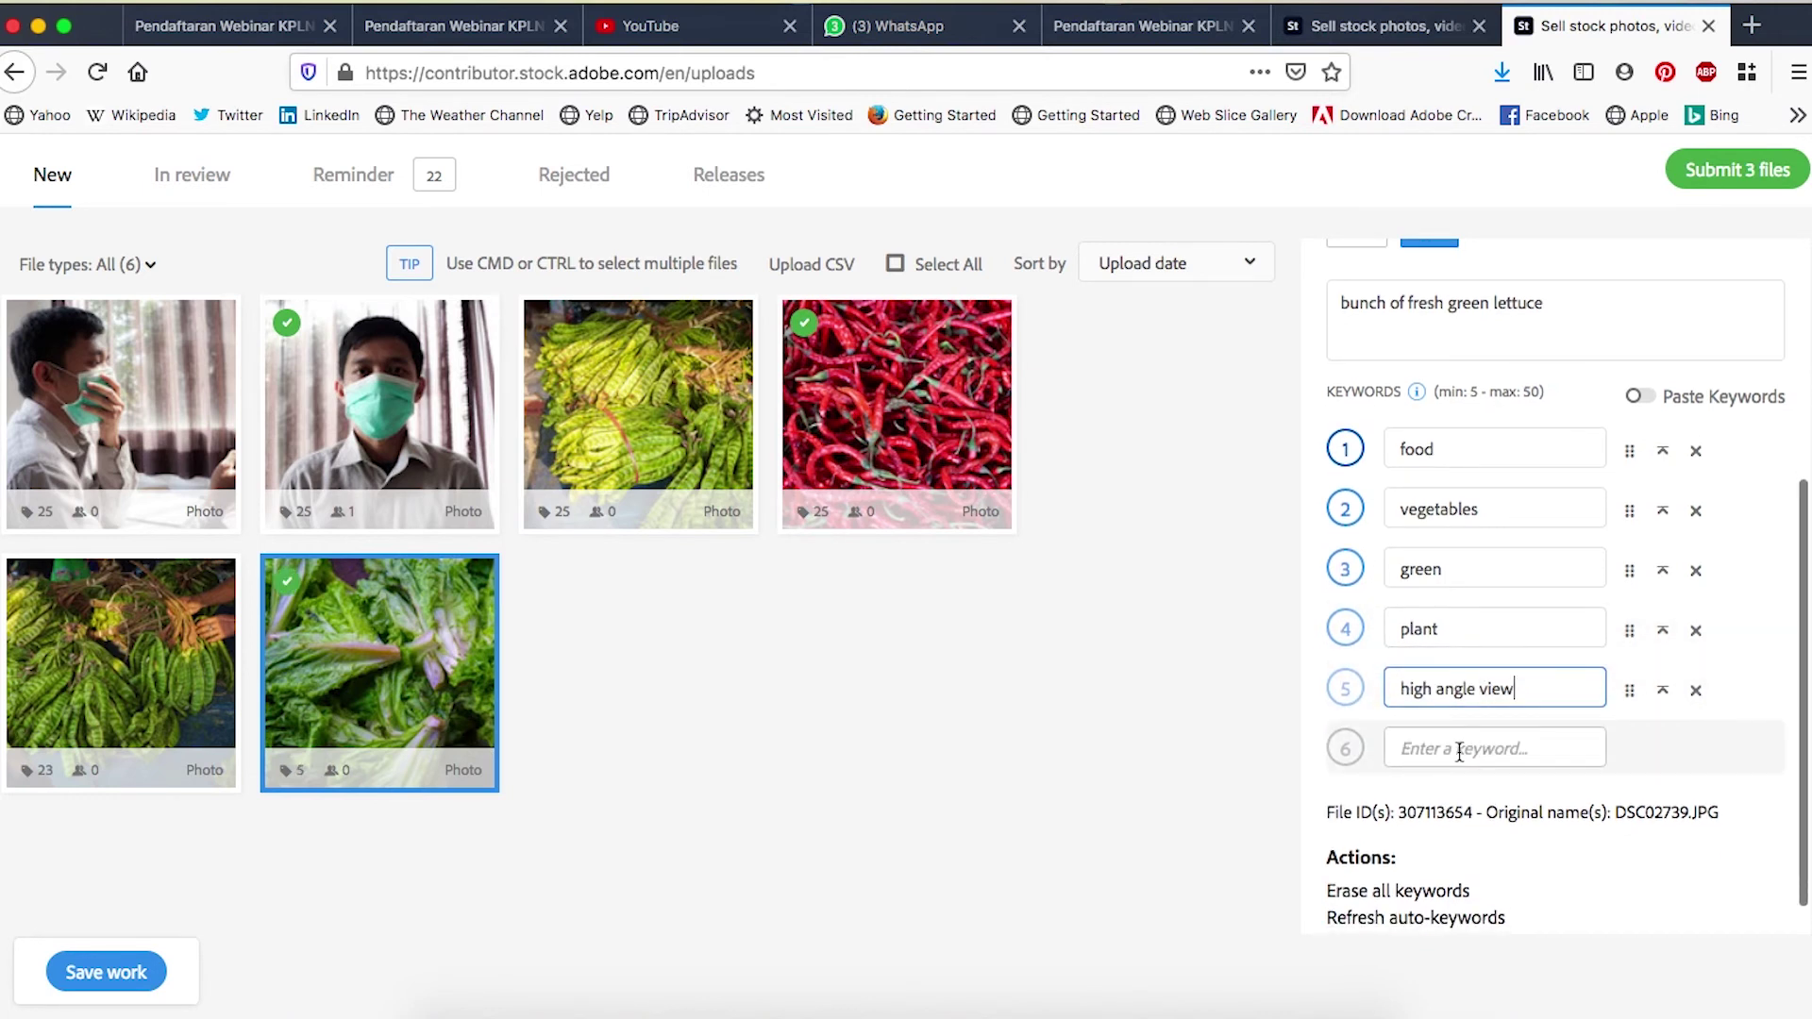
scroll(1459, 820, down, 1)
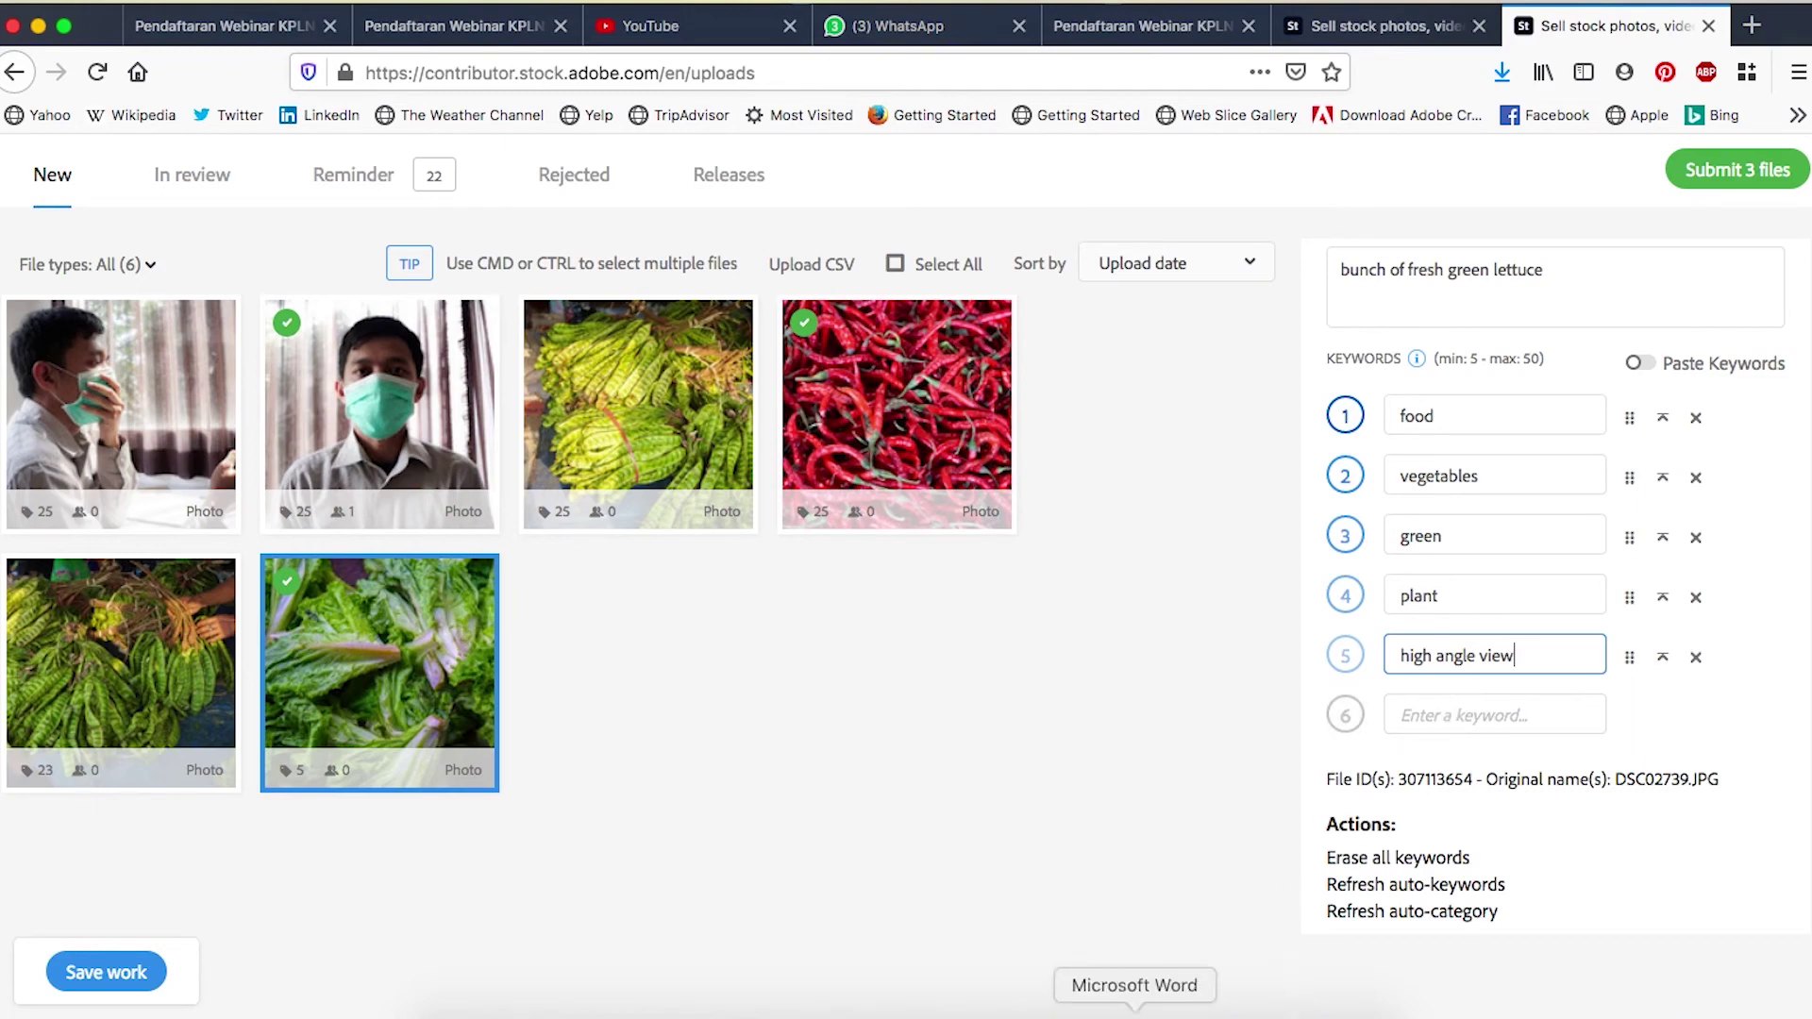
- Switch to Microsoft Word and copy the document's entire comma-separated keyword list
click(1135, 1012)
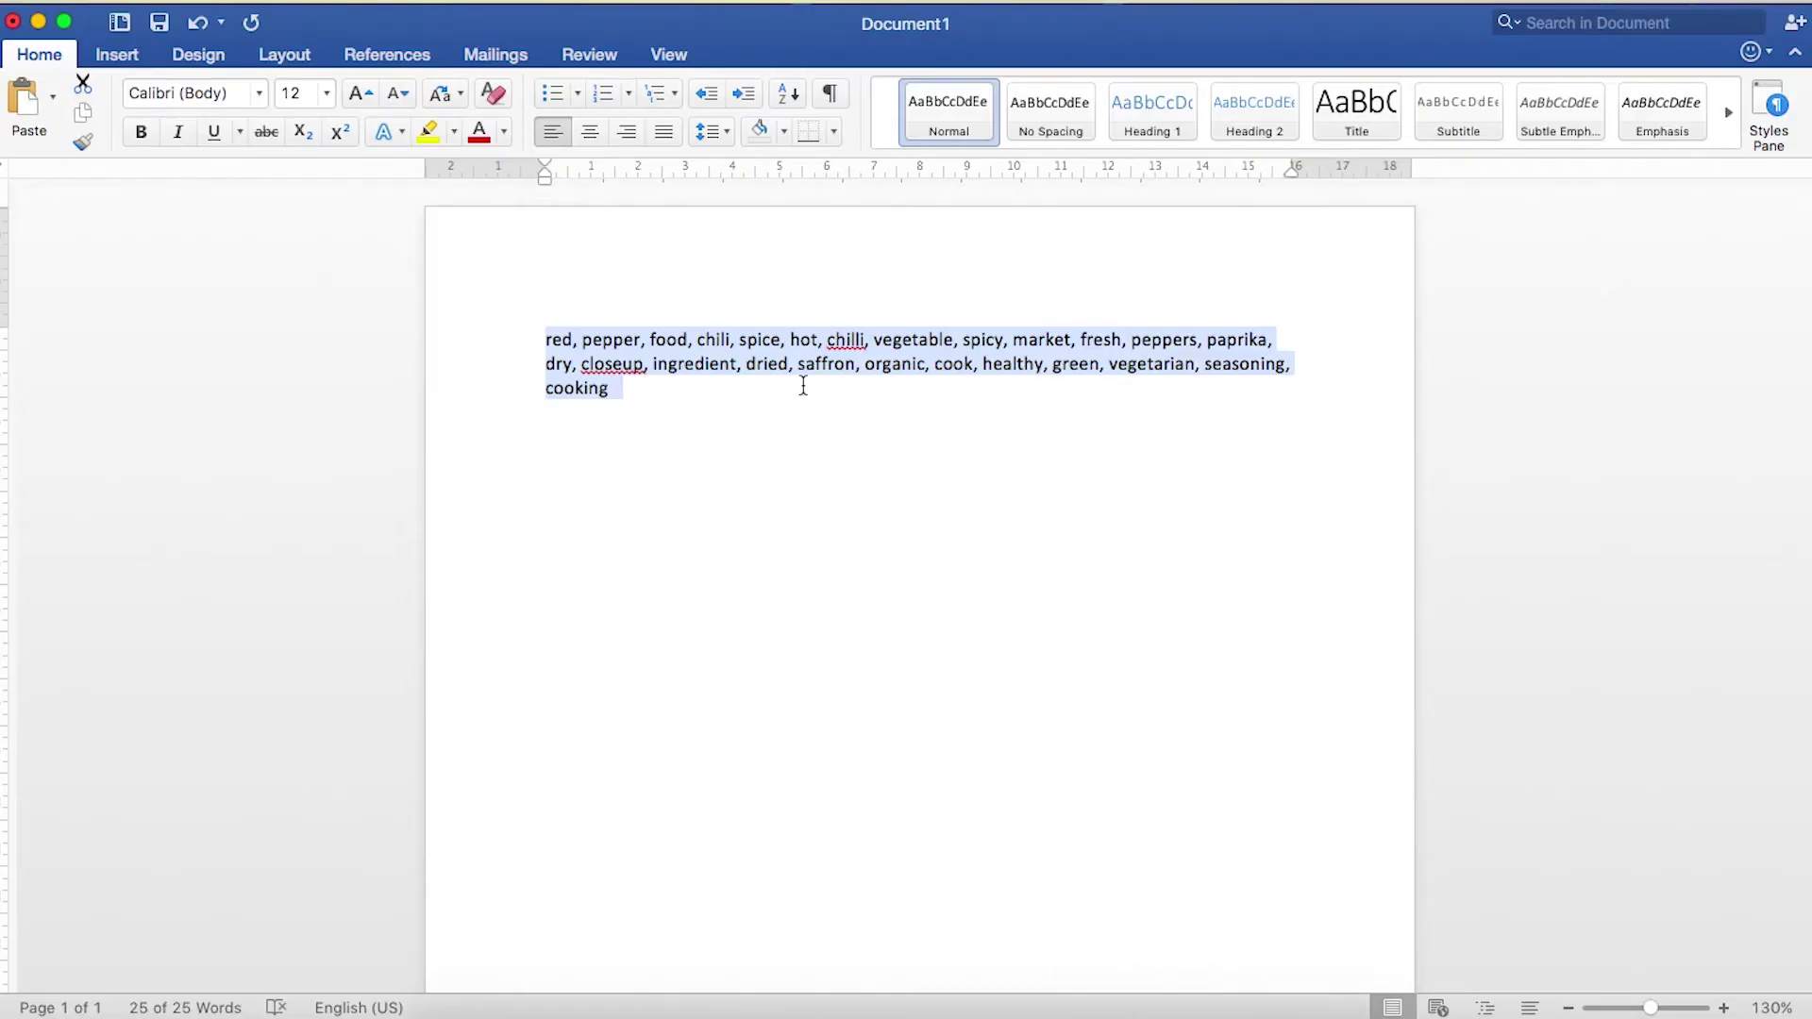
click(744, 394)
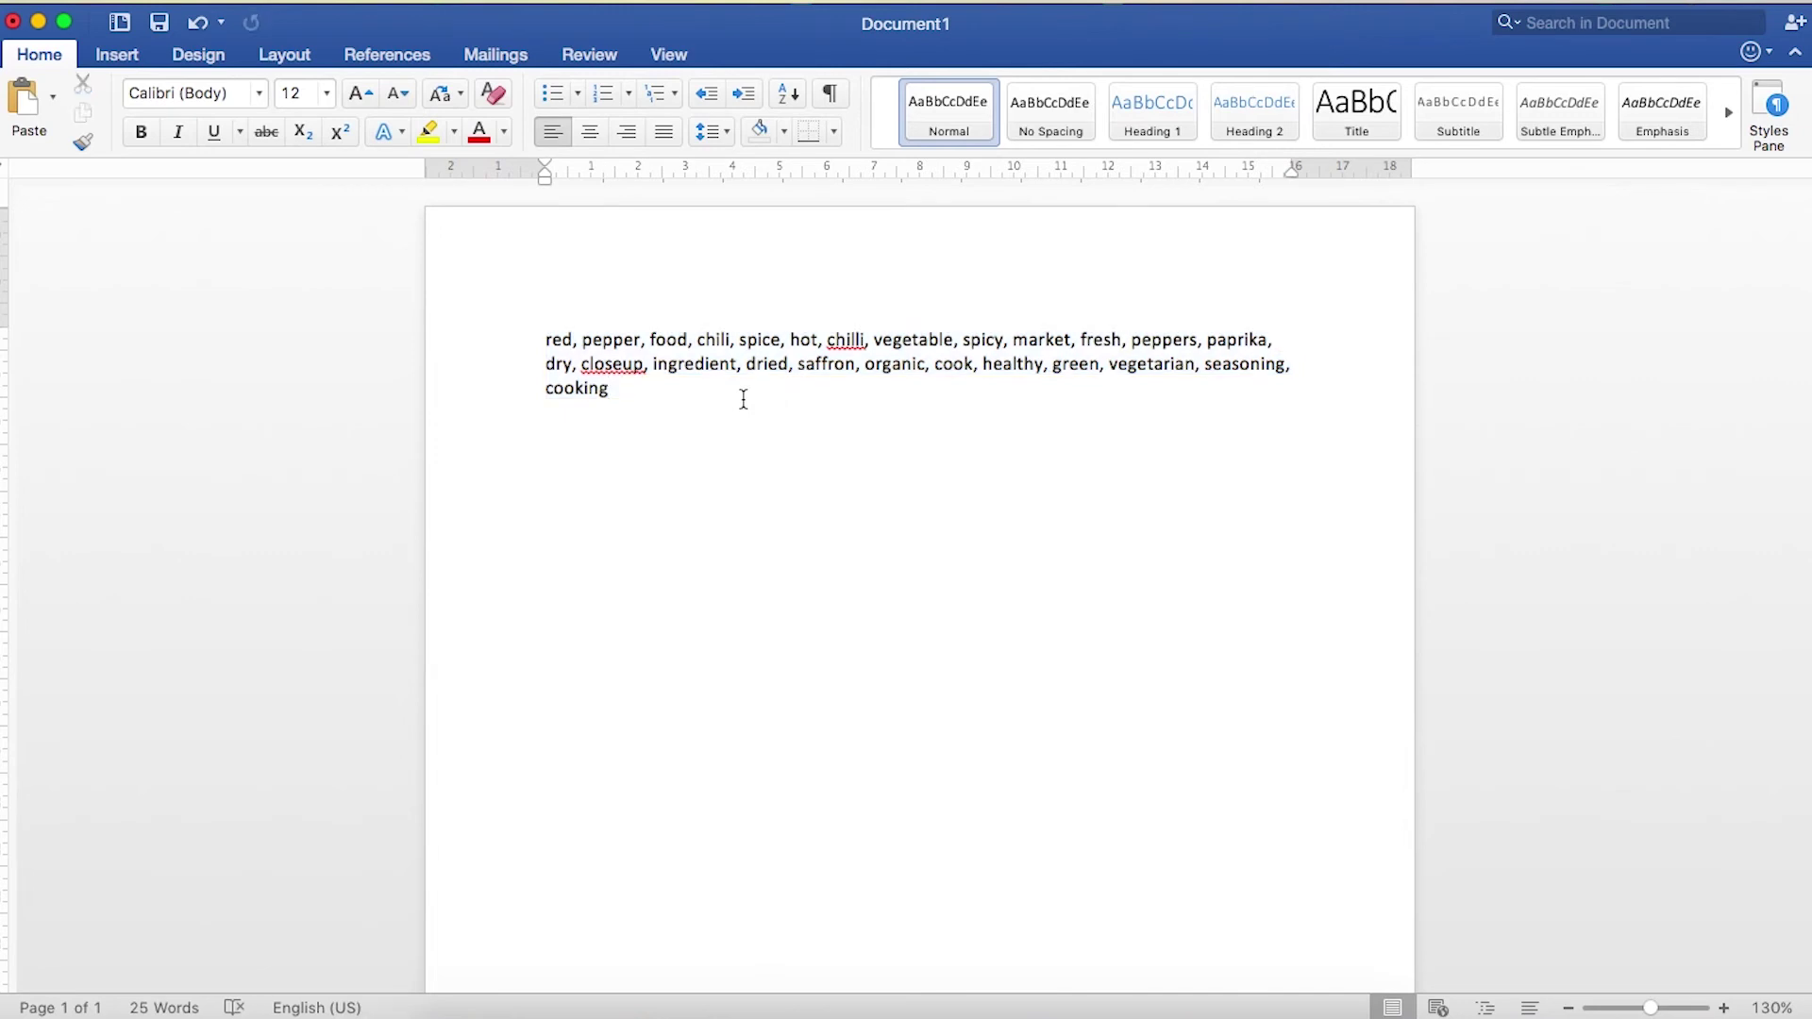
click(582, 338)
click(670, 392)
key(super+a)
key(super+c)
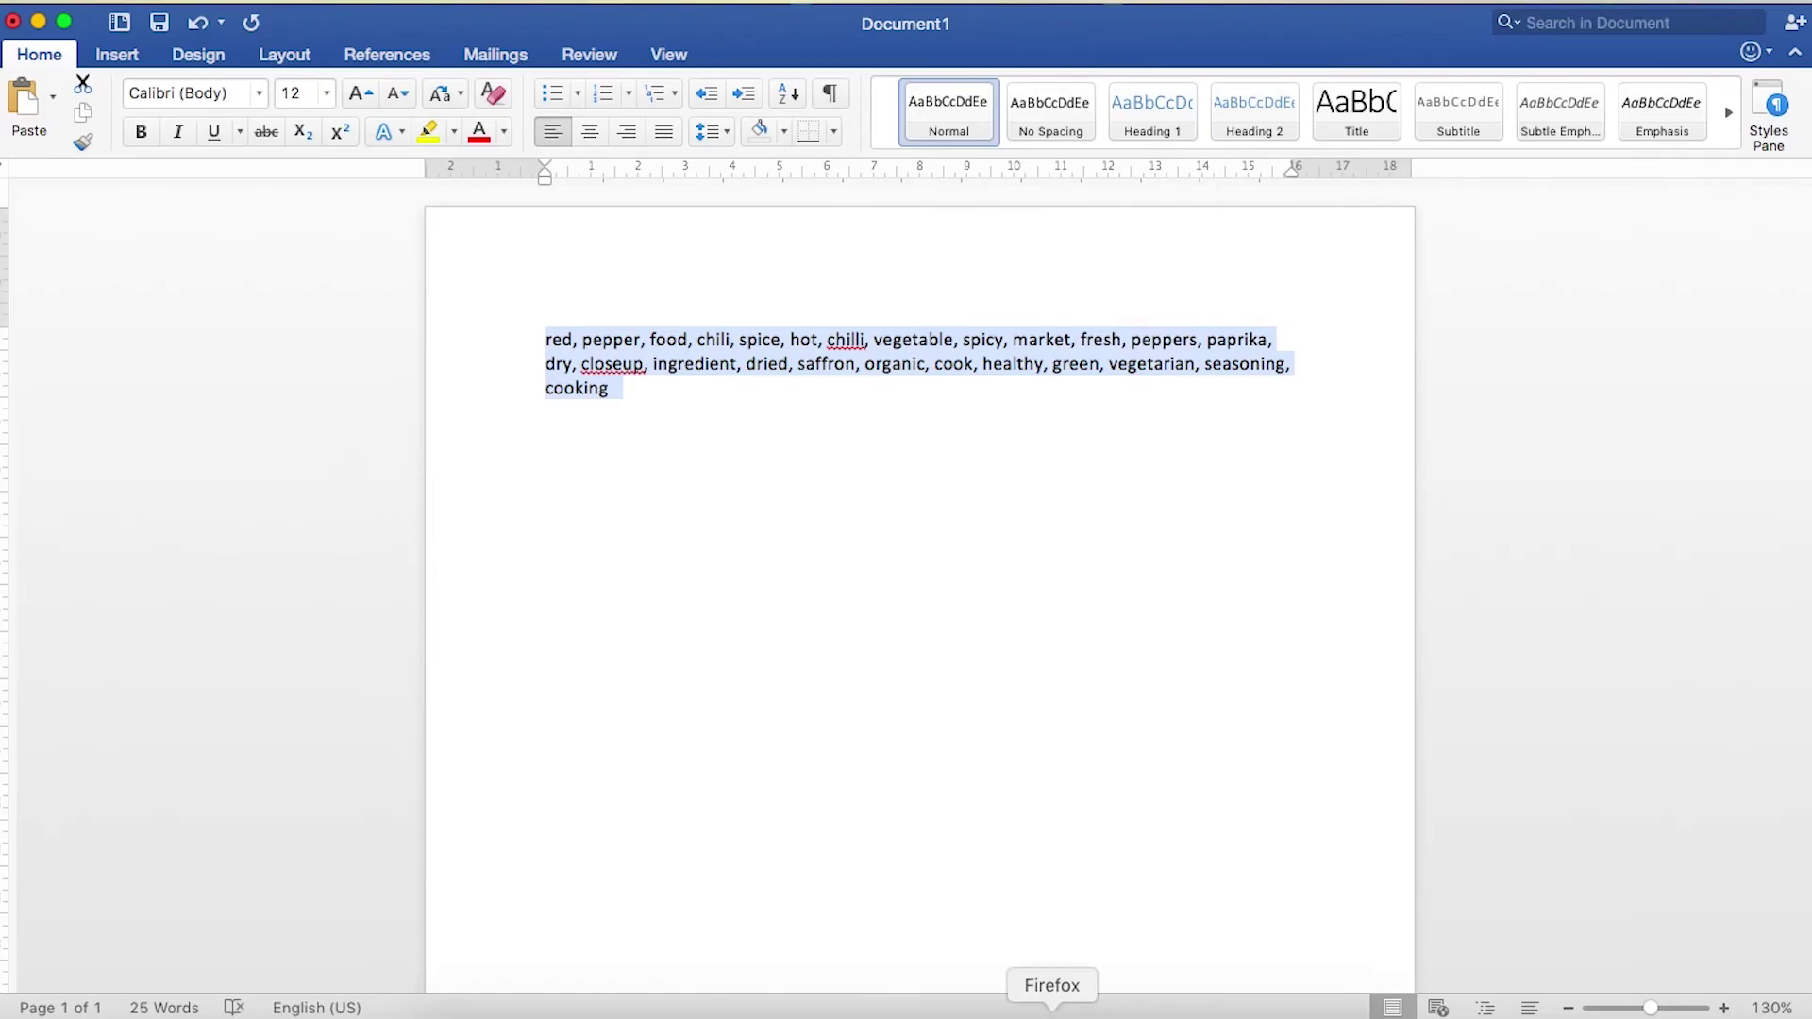
- Switch to Firefox and replace the lettuce photo's keywords with the copied list using Paste Keywords, then return to the individual keyword view
click(1051, 1003)
click(1497, 413)
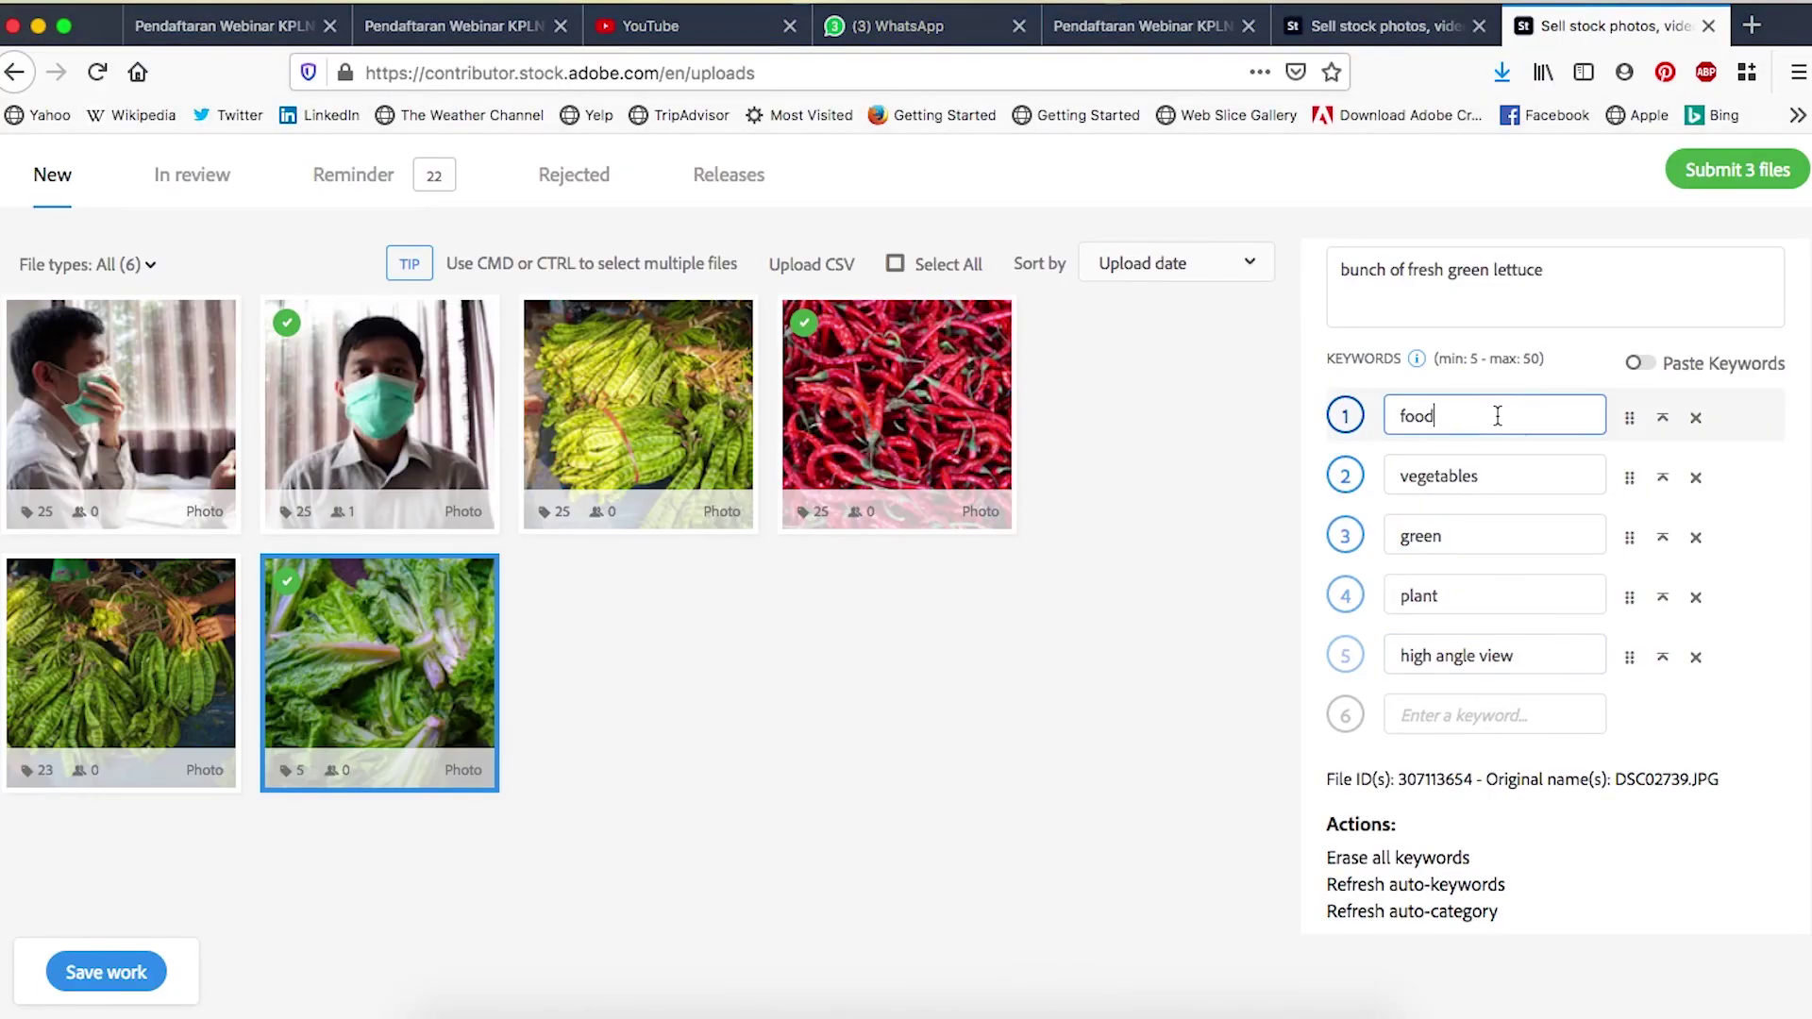
click(1656, 371)
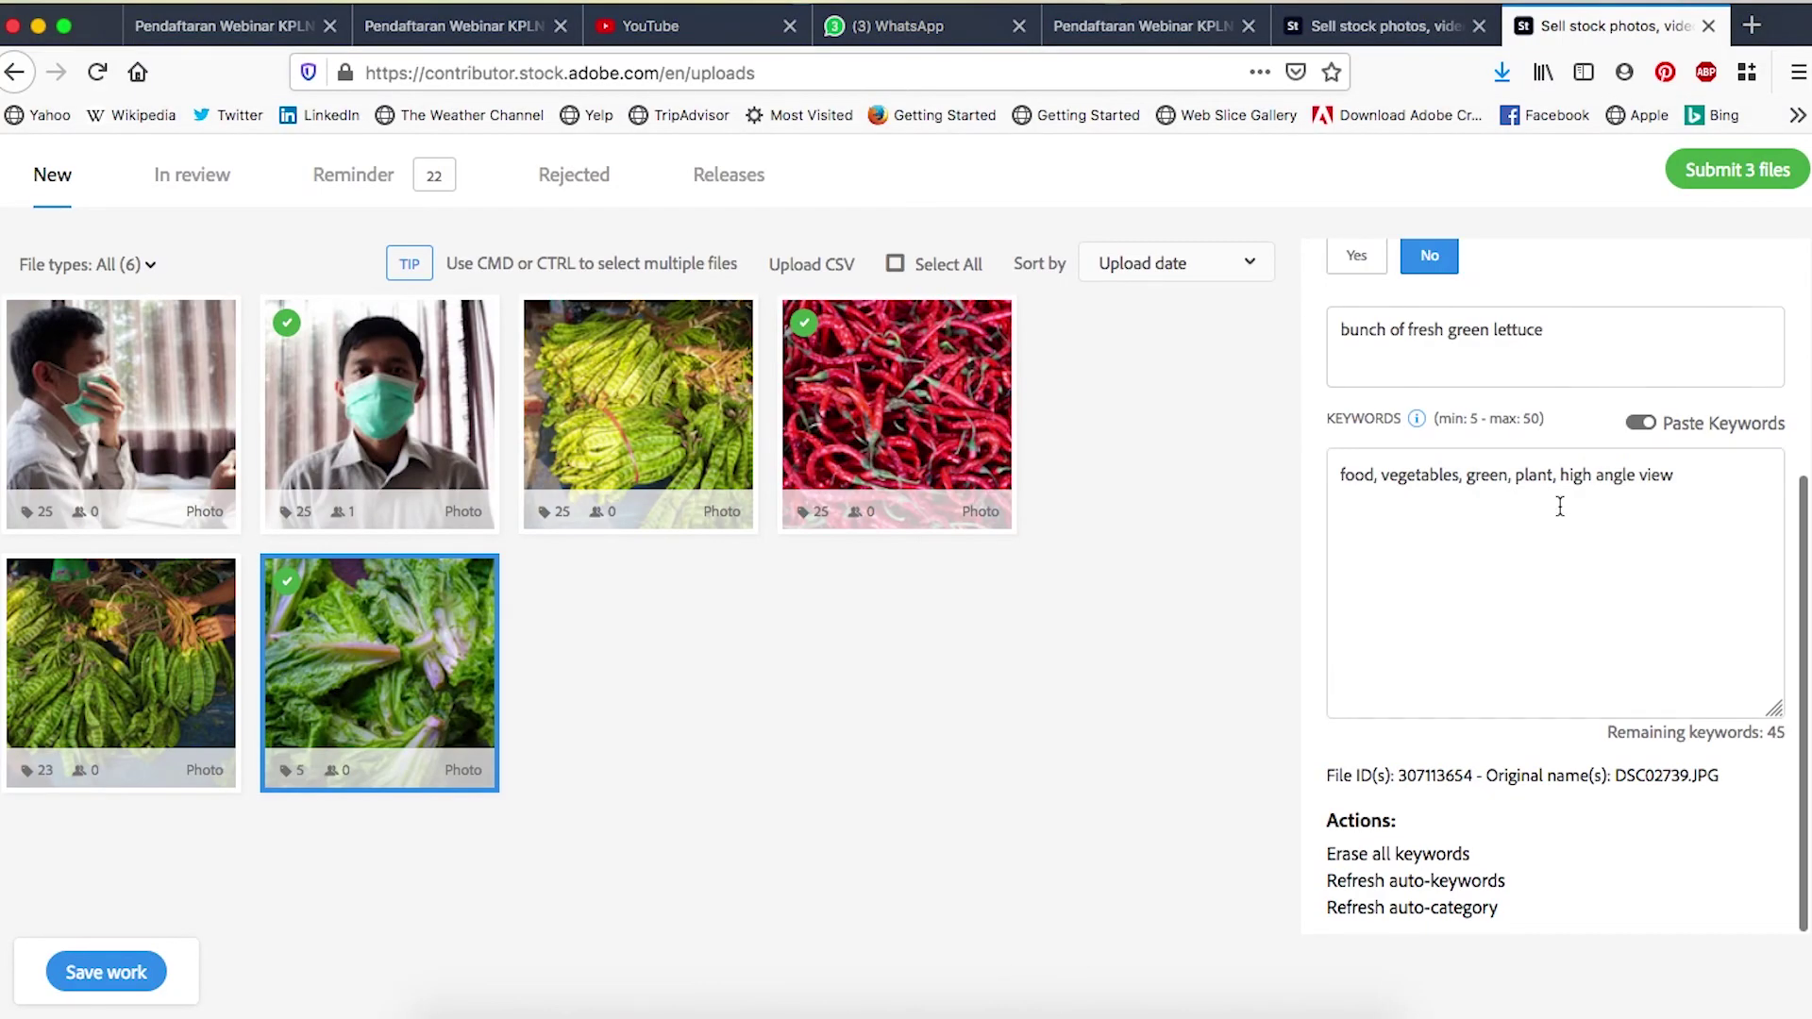
key(super+a)
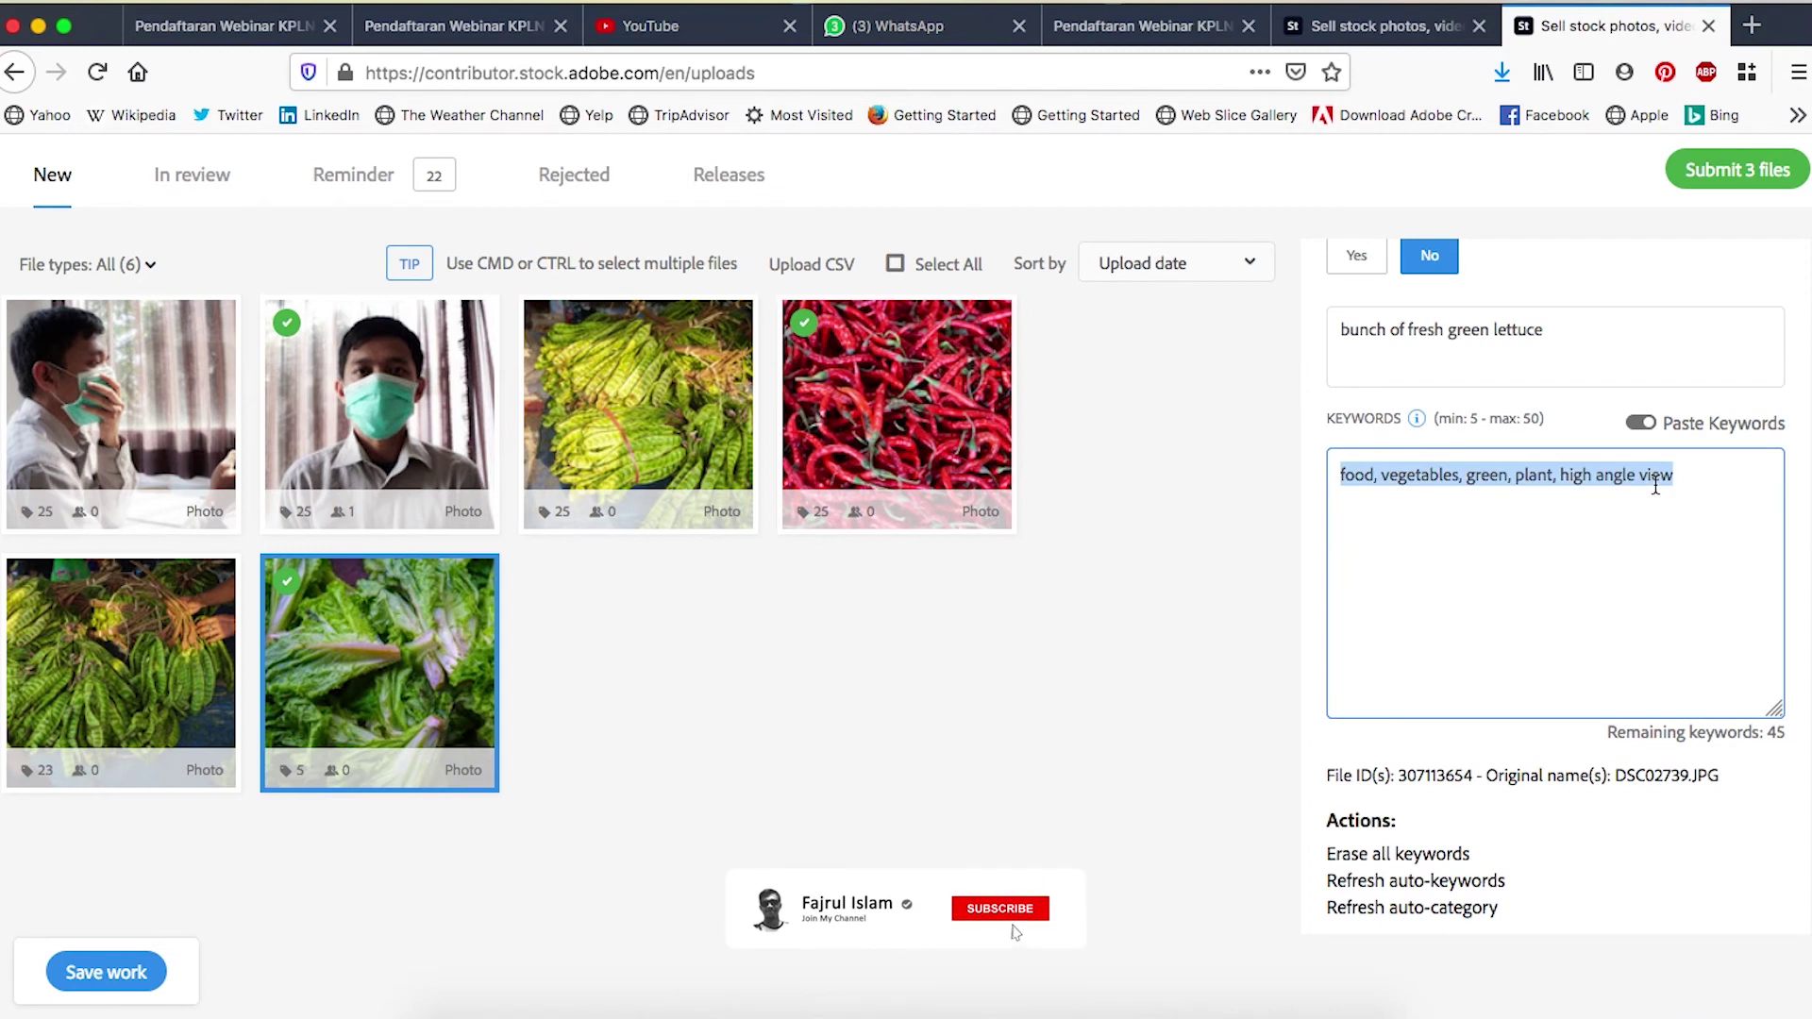
key(super+v)
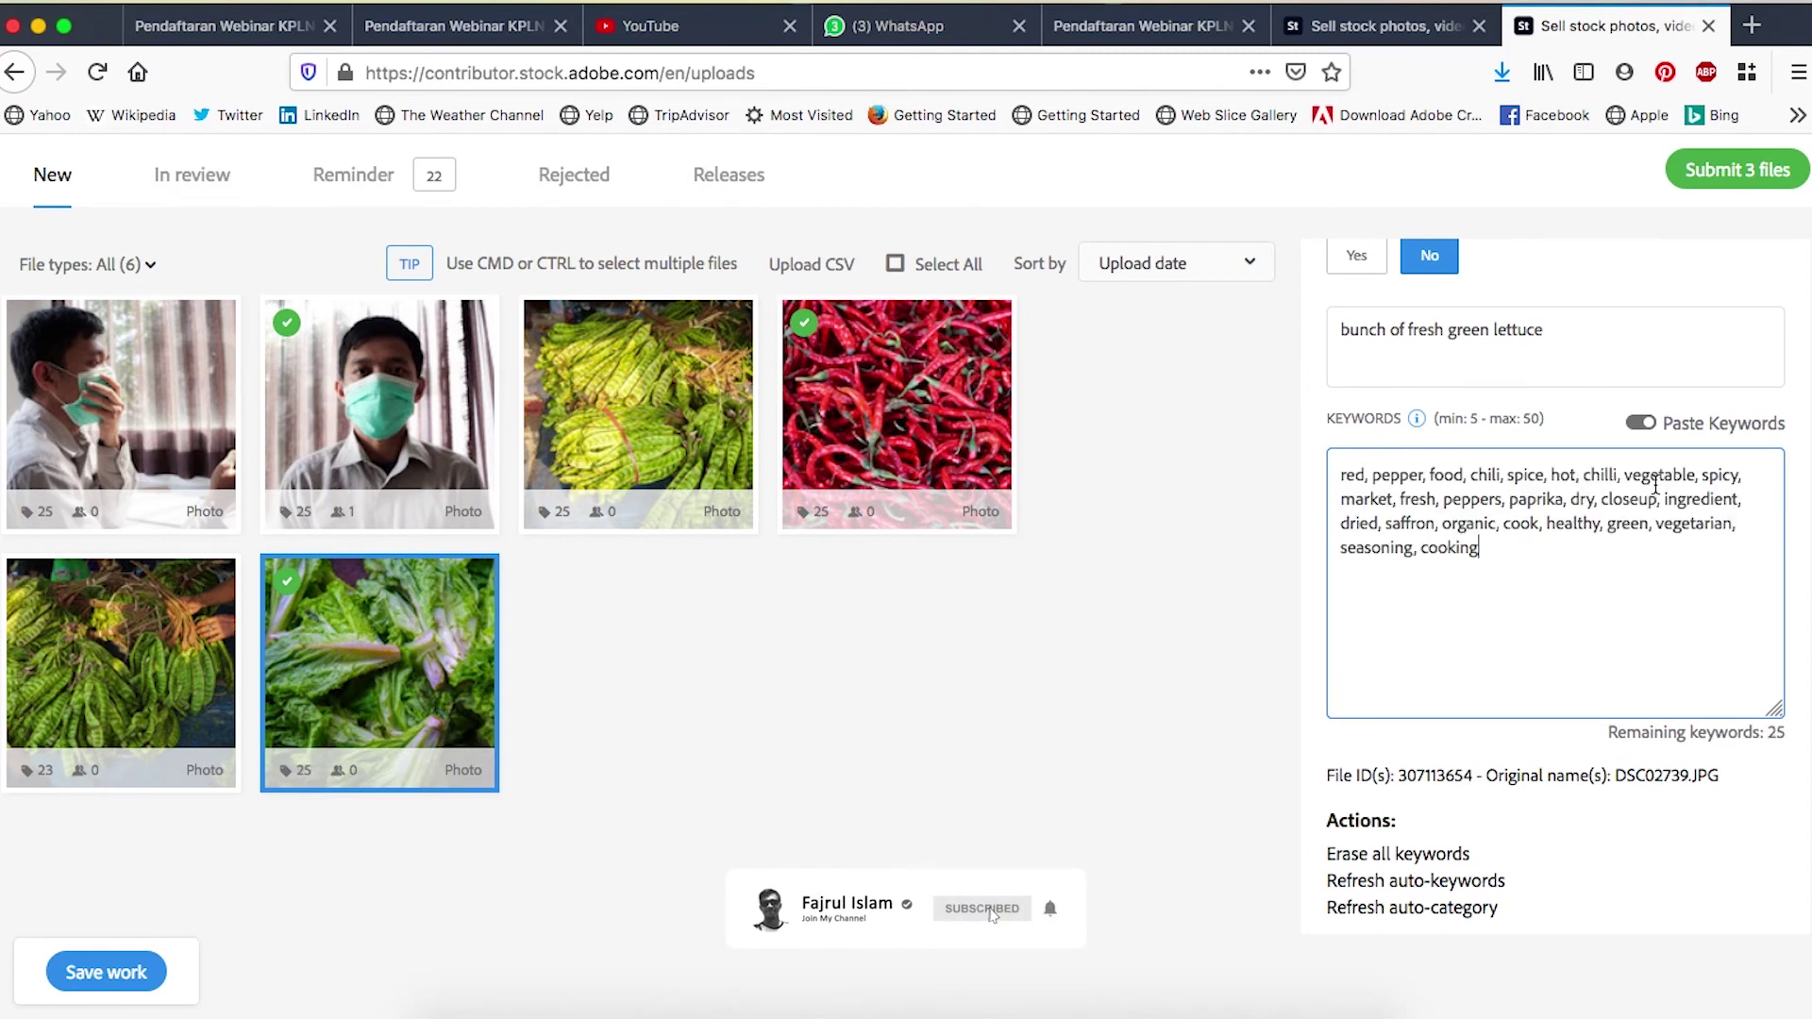
click(1640, 422)
- Review the lettuce photo's complete numbered keyword list from first to last entry
scroll(1521, 639, down, 10)
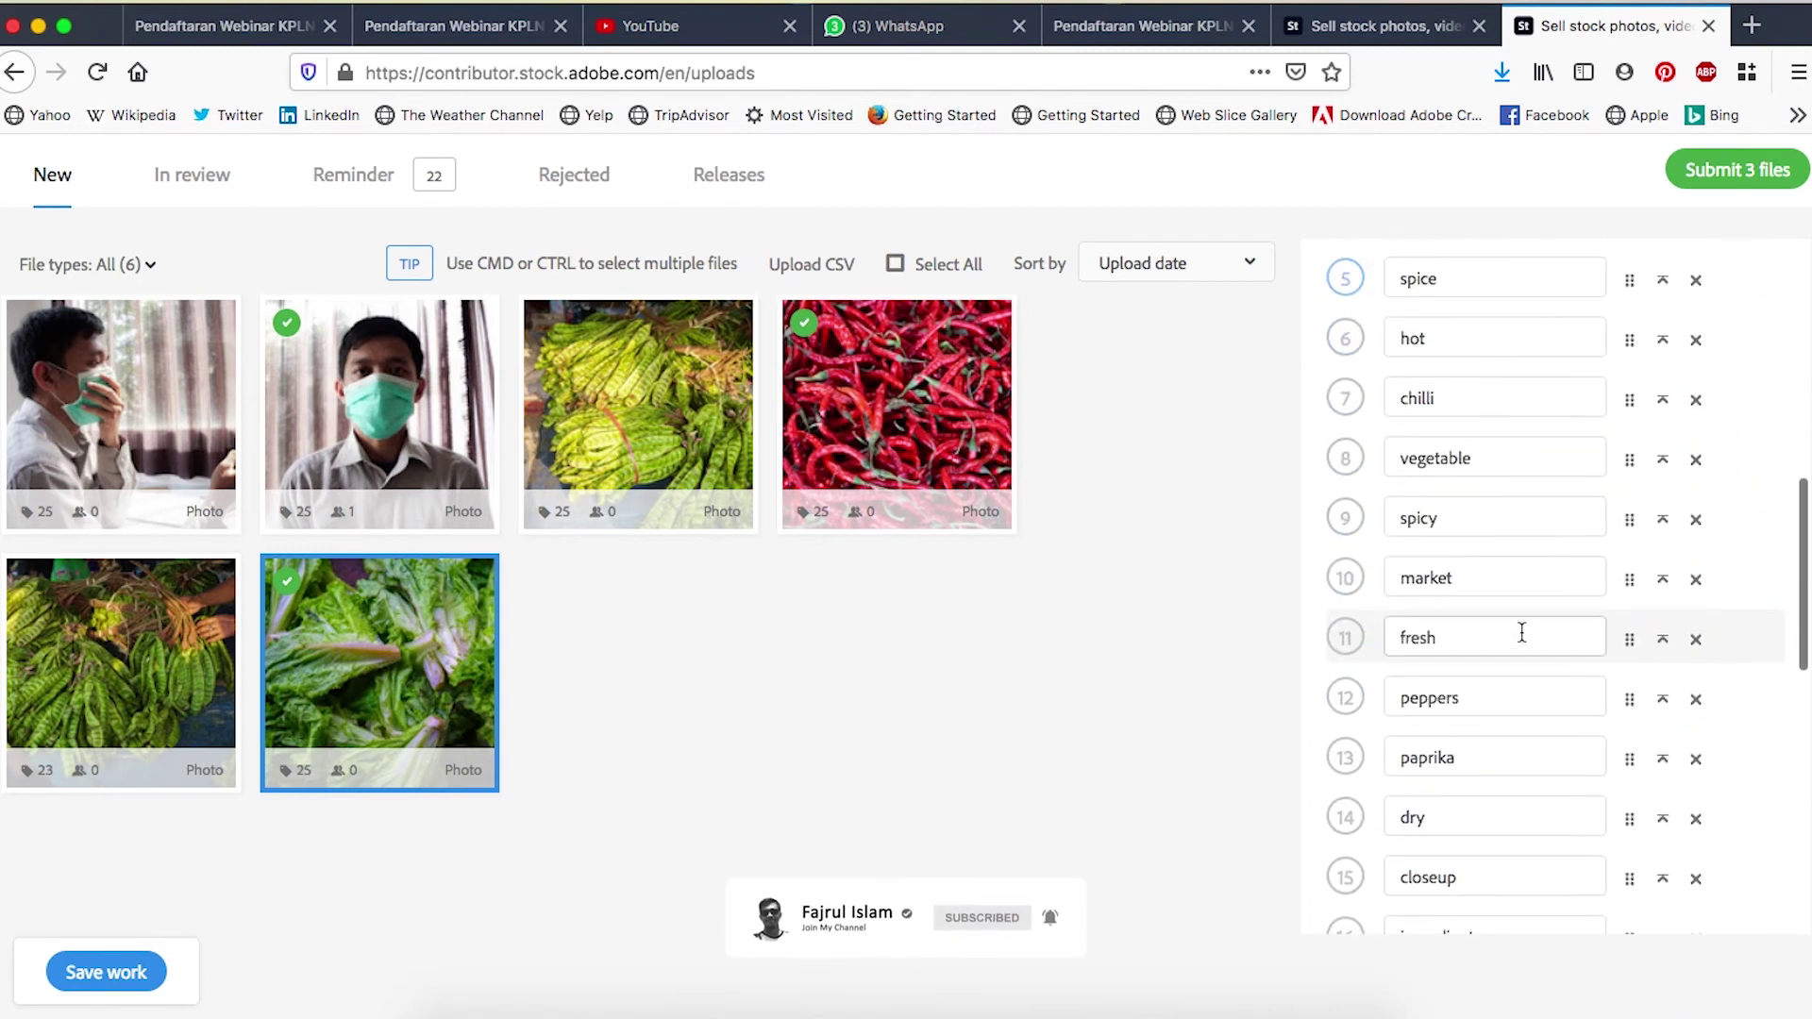
scroll(1521, 632, down, 5)
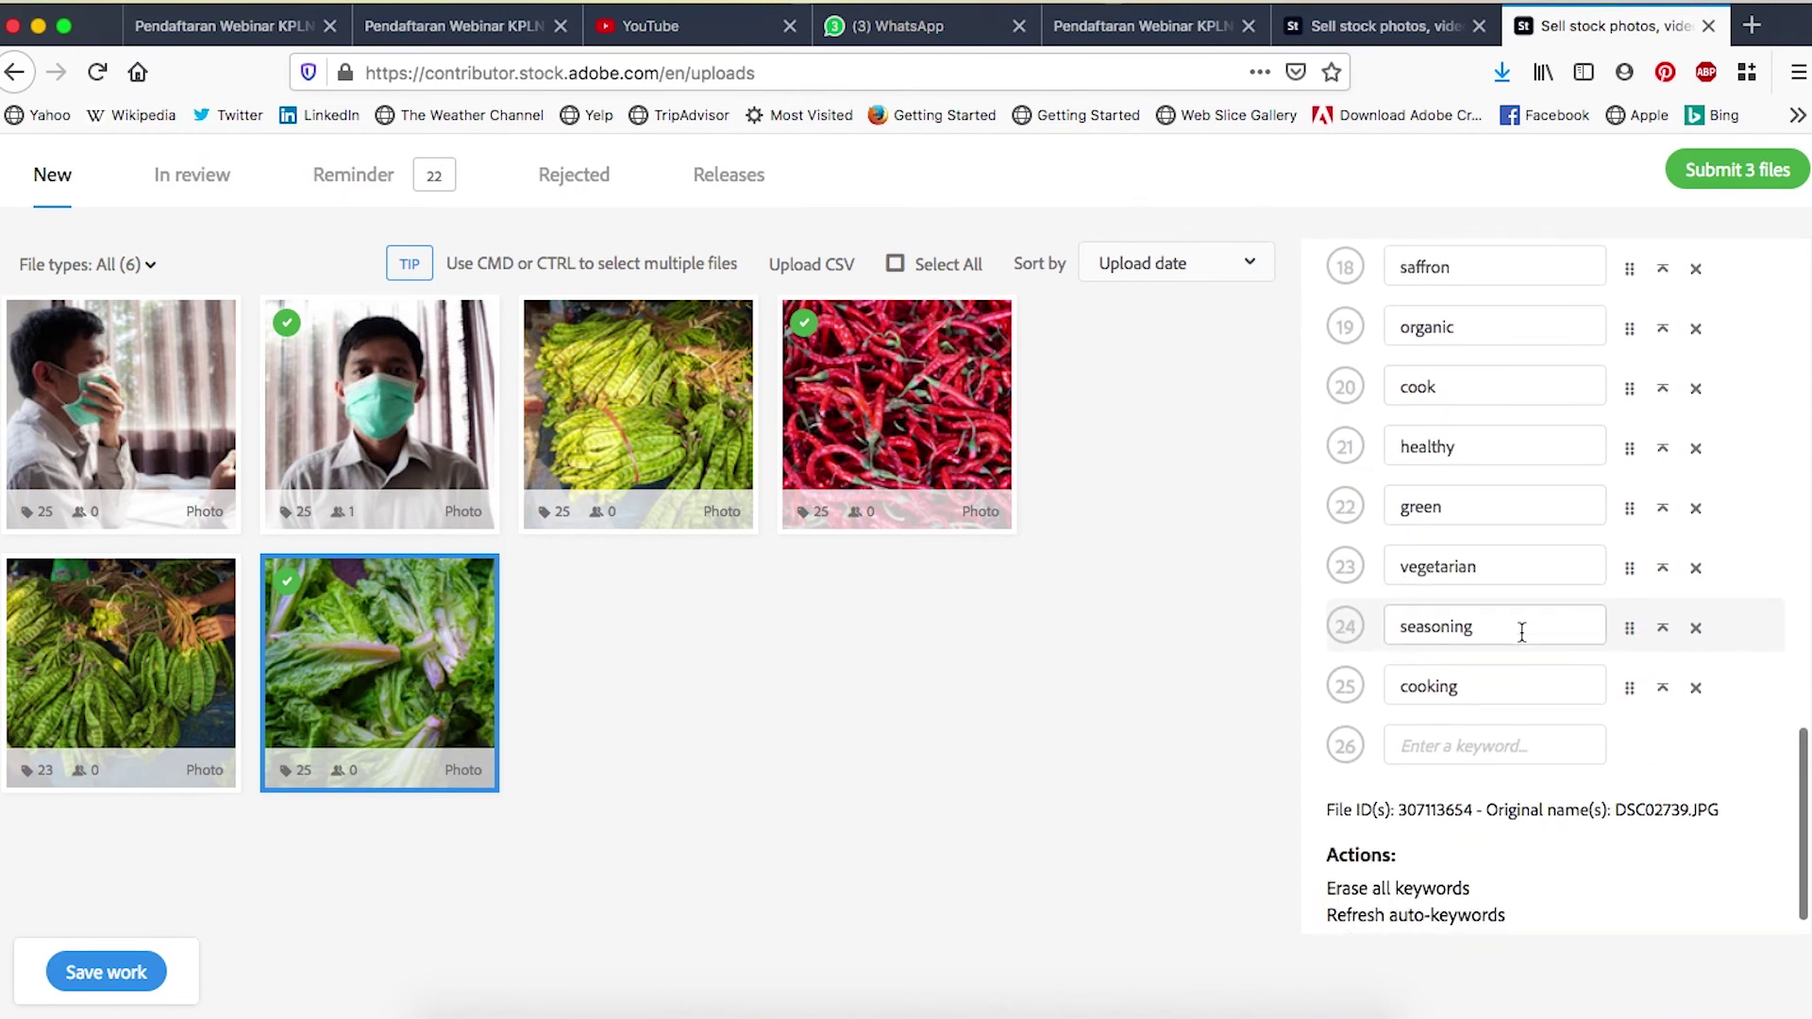
scroll(1522, 633, down, 1)
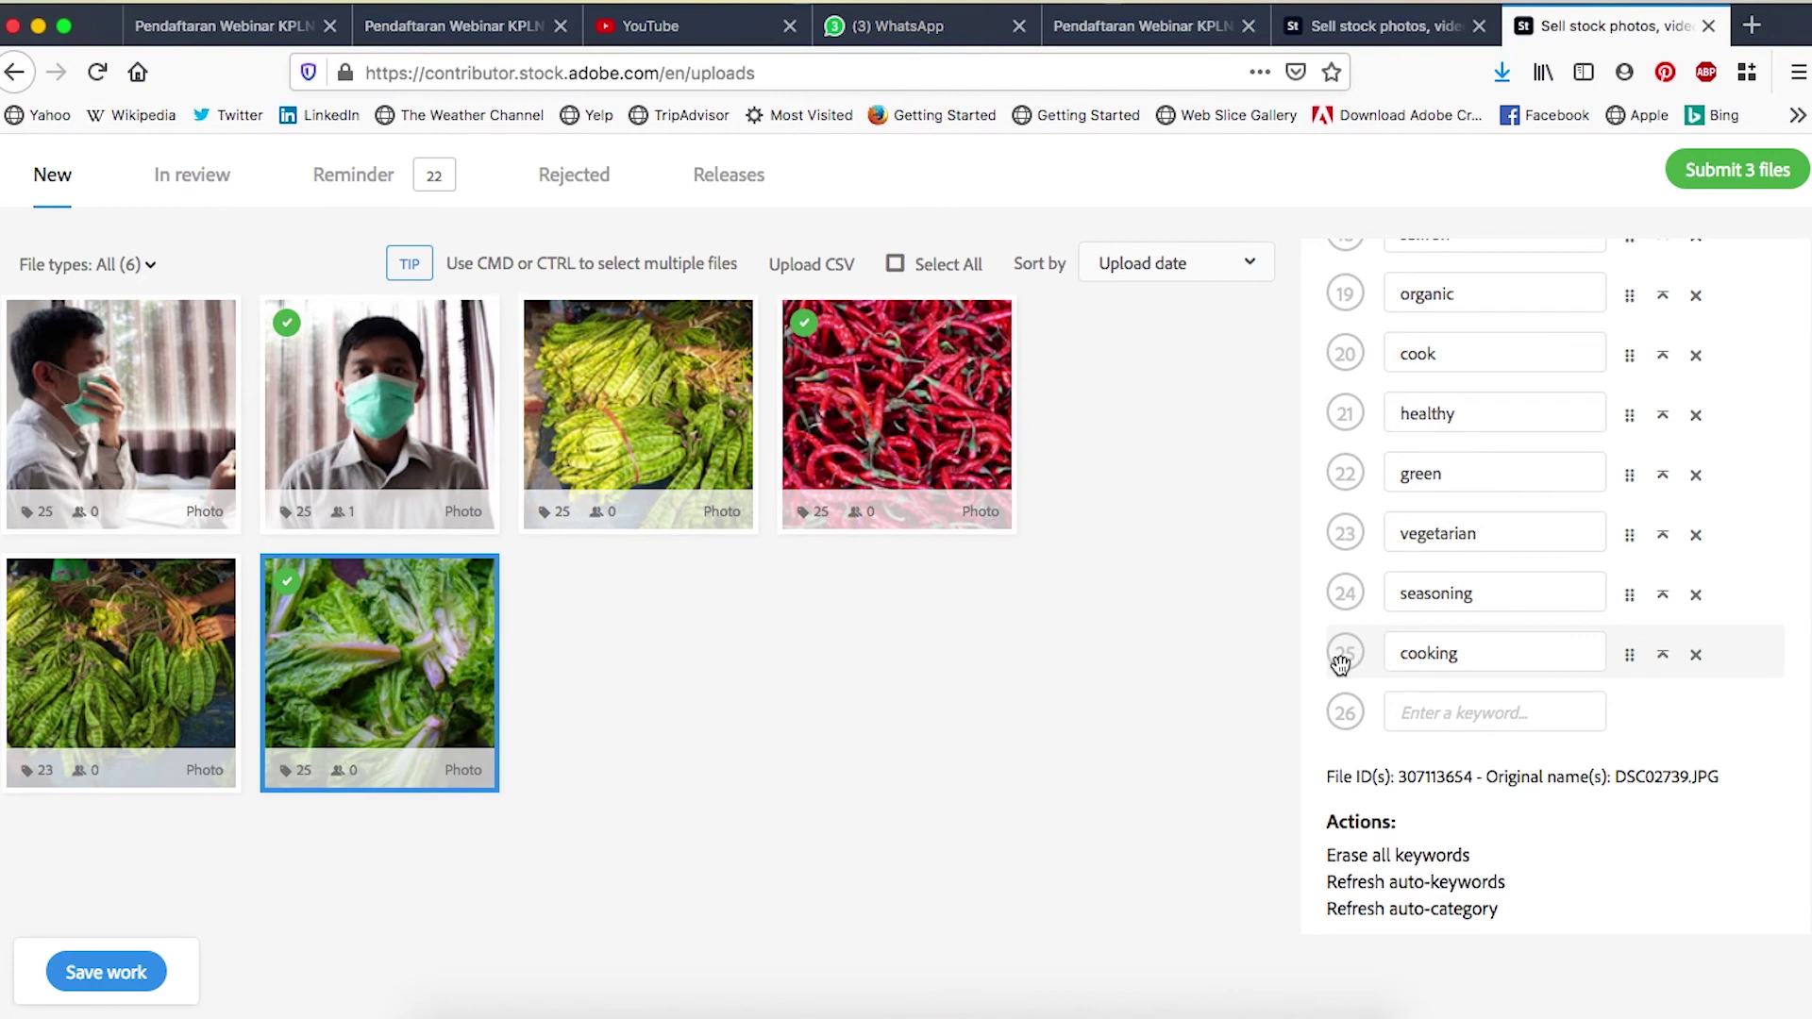
scroll(1353, 658, up, 3)
scroll(1352, 657, up, 5)
scroll(1350, 661, down, 8)
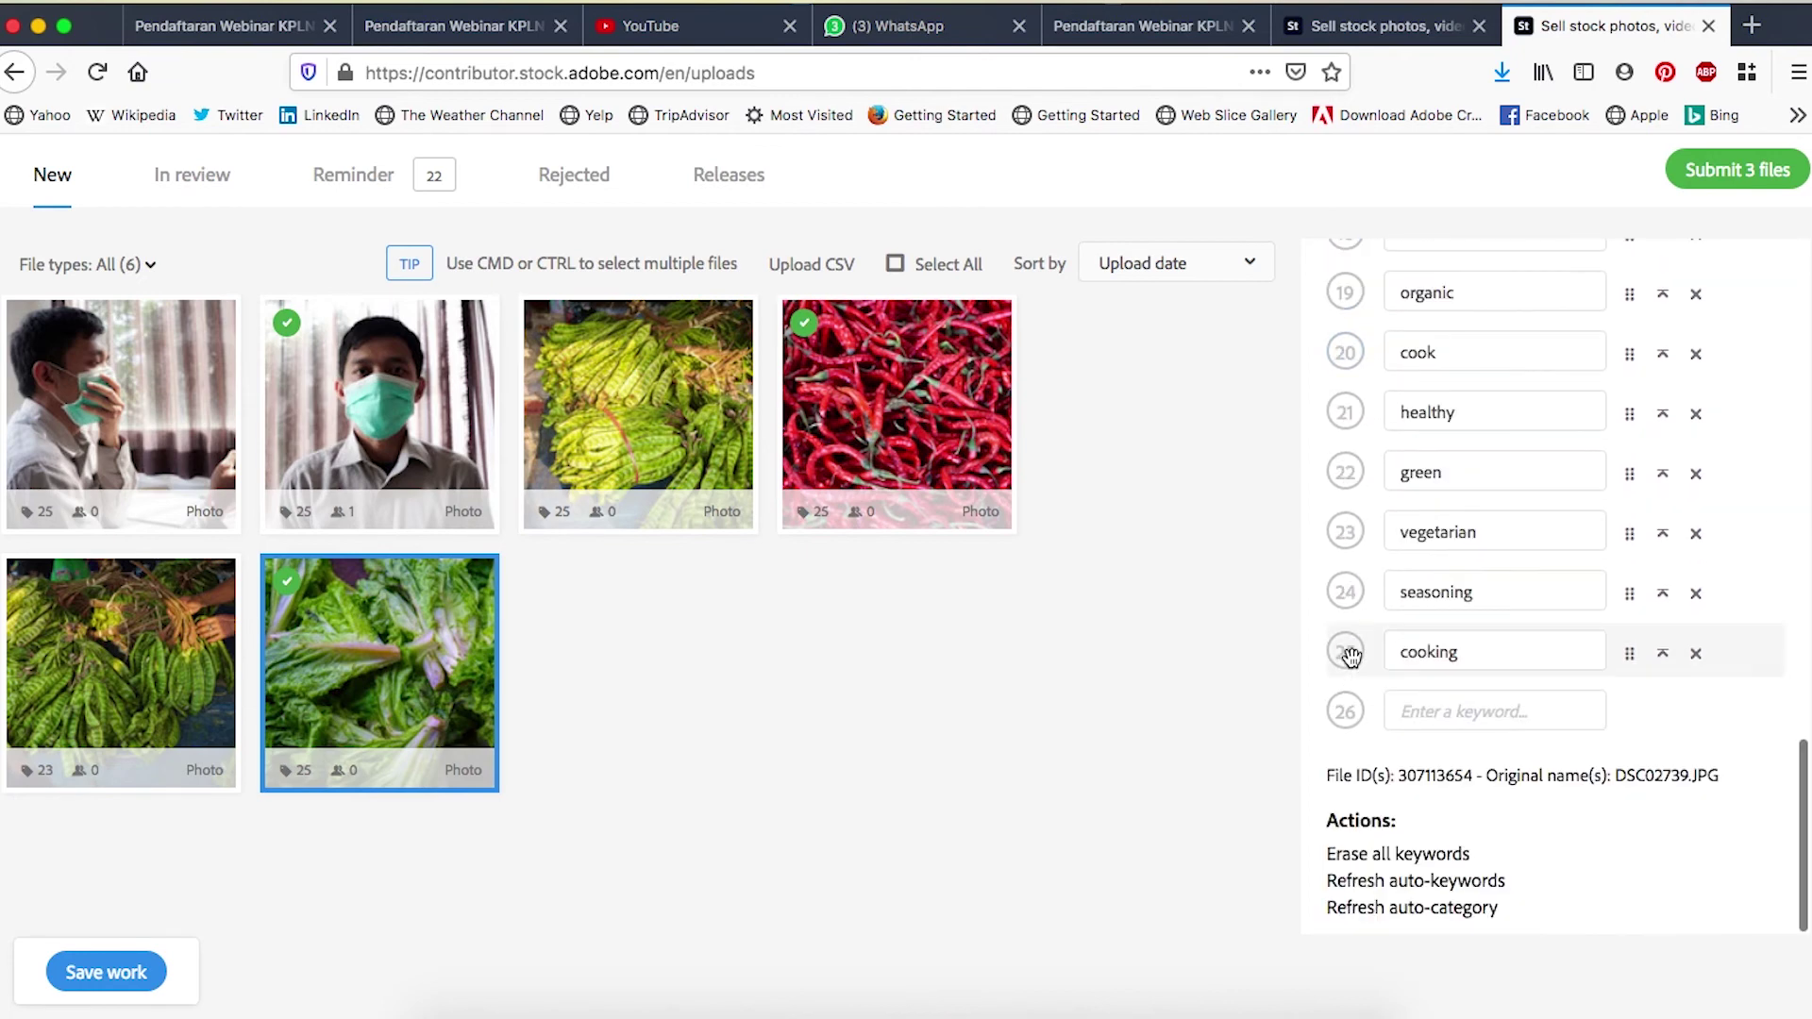
scroll(1510, 600, up, 7)
scroll(1428, 603, up, 10)
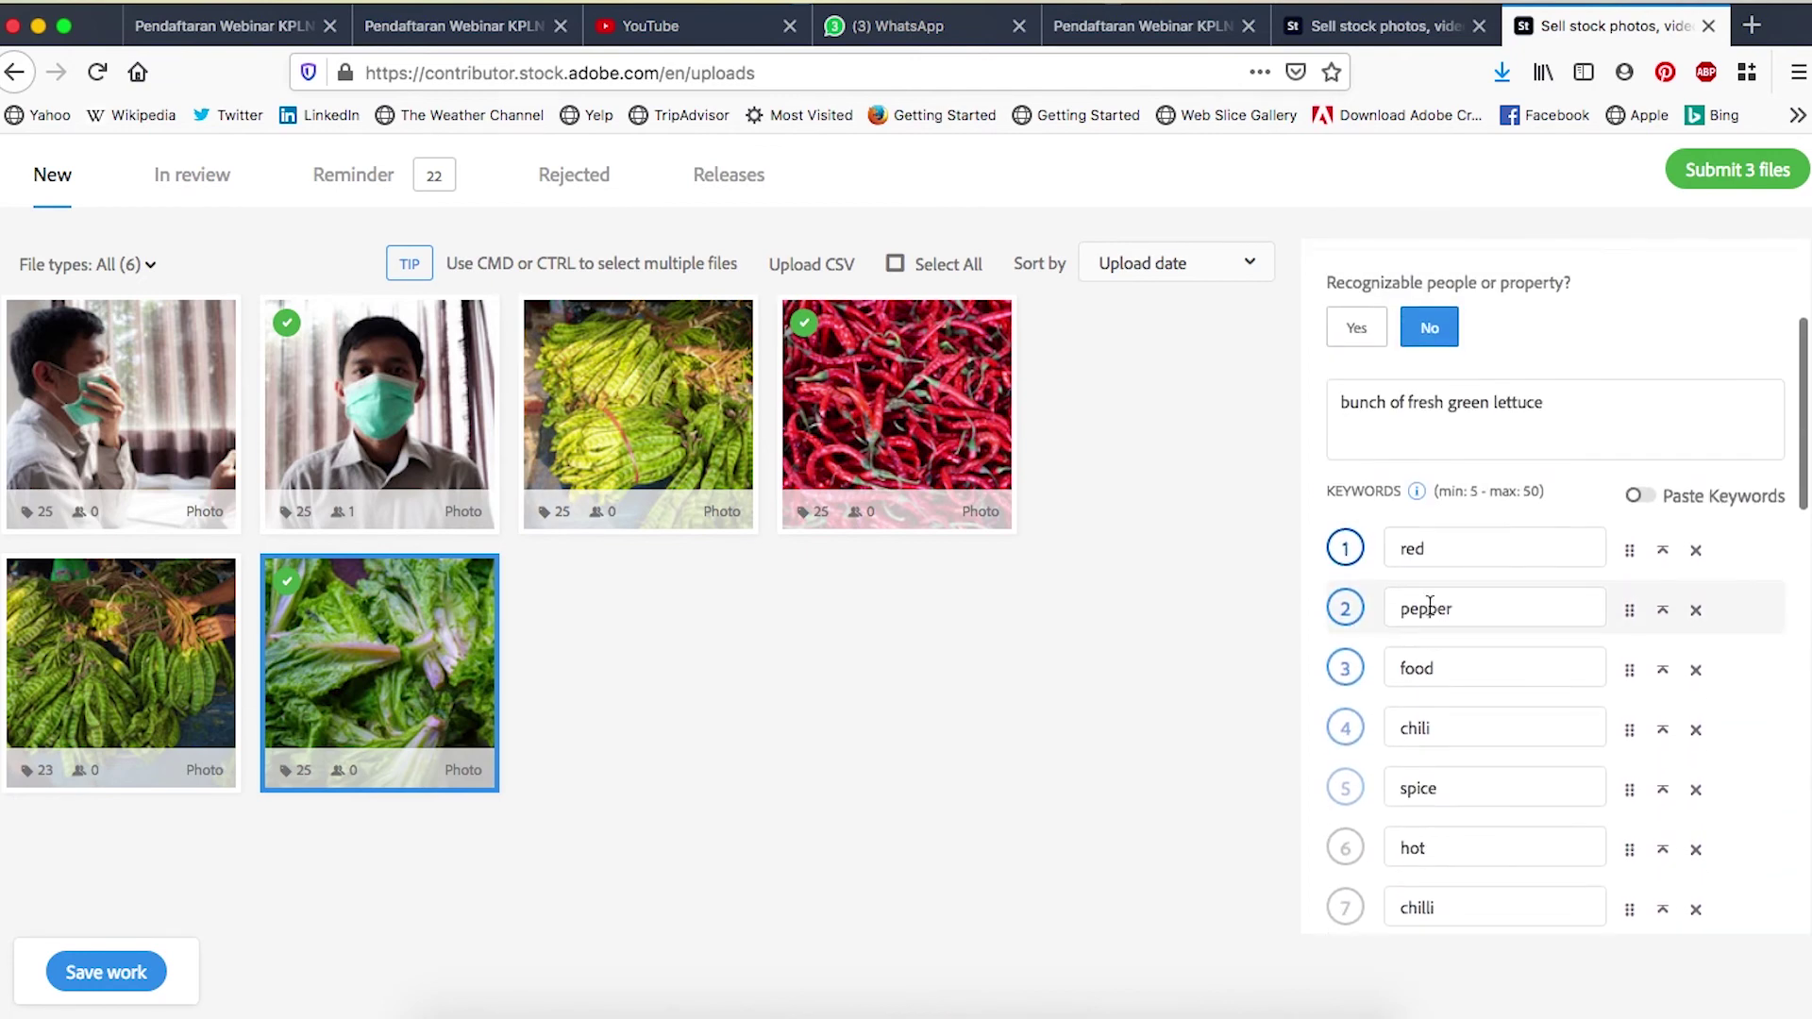
- Remove the keyword "red" from the lettuce photo and check the rest of its details
scroll(1429, 612, down, 2)
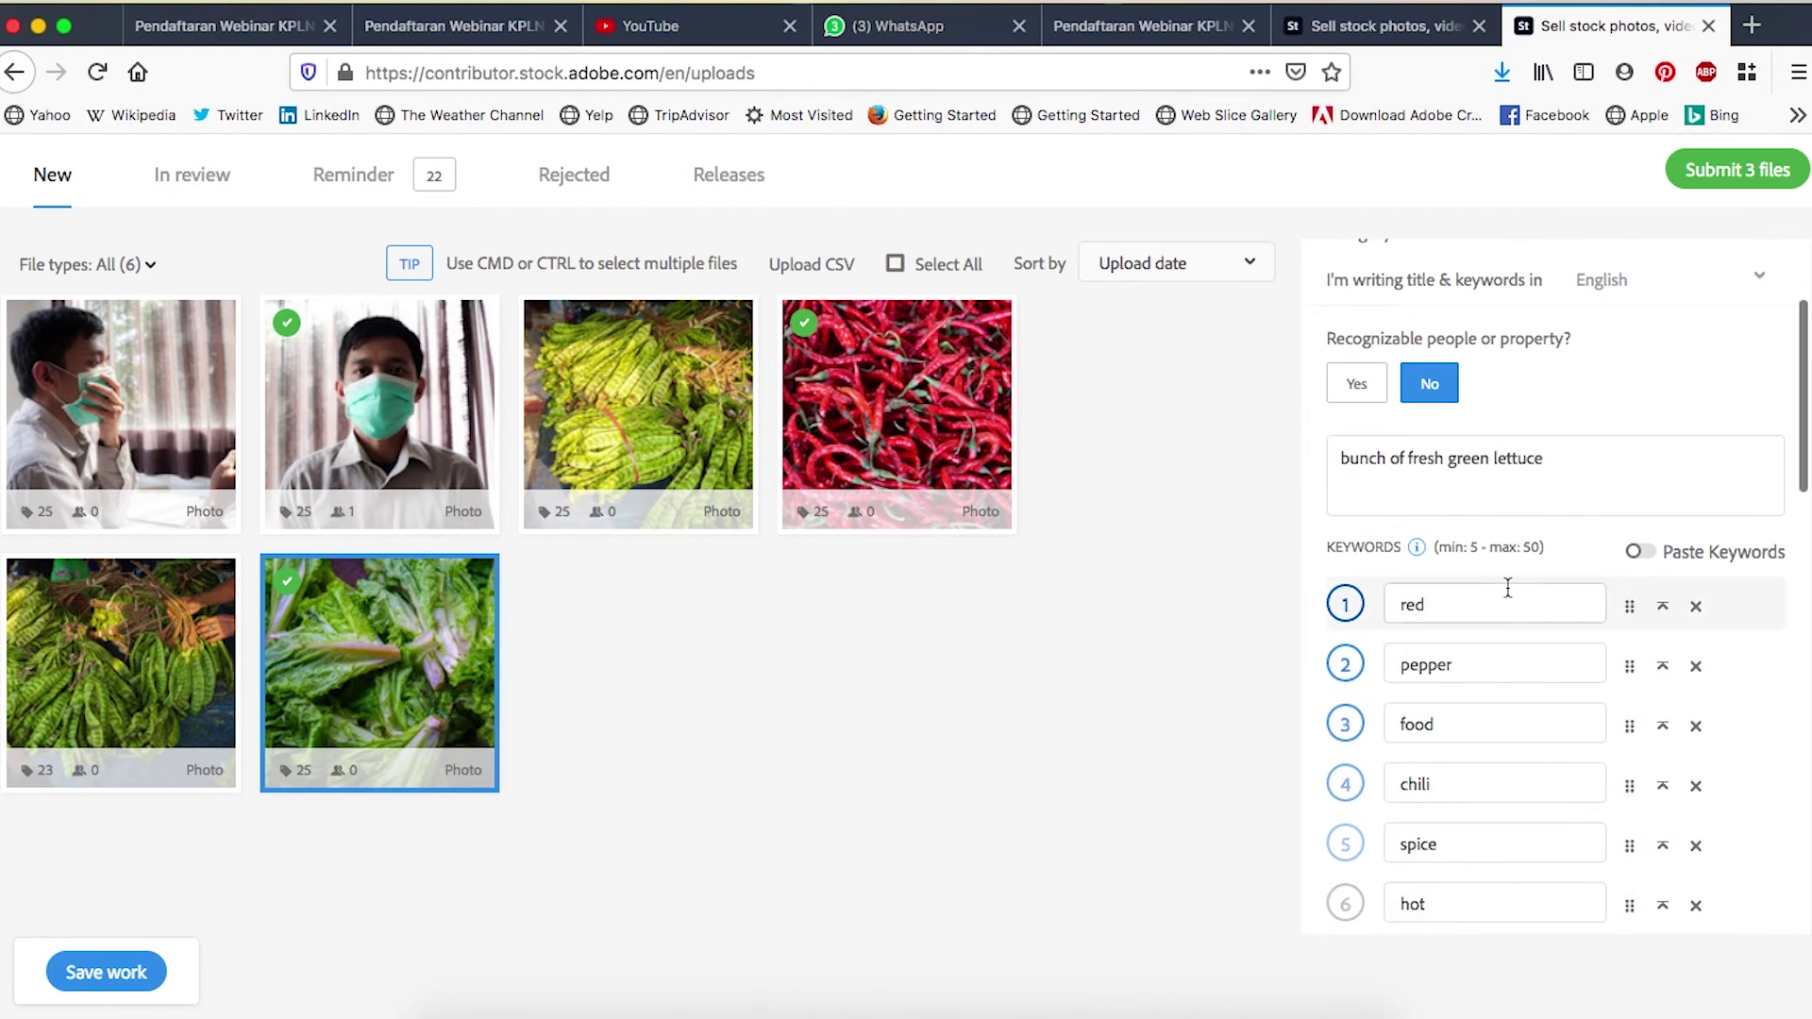
click(1696, 606)
scroll(1549, 593, up, 1)
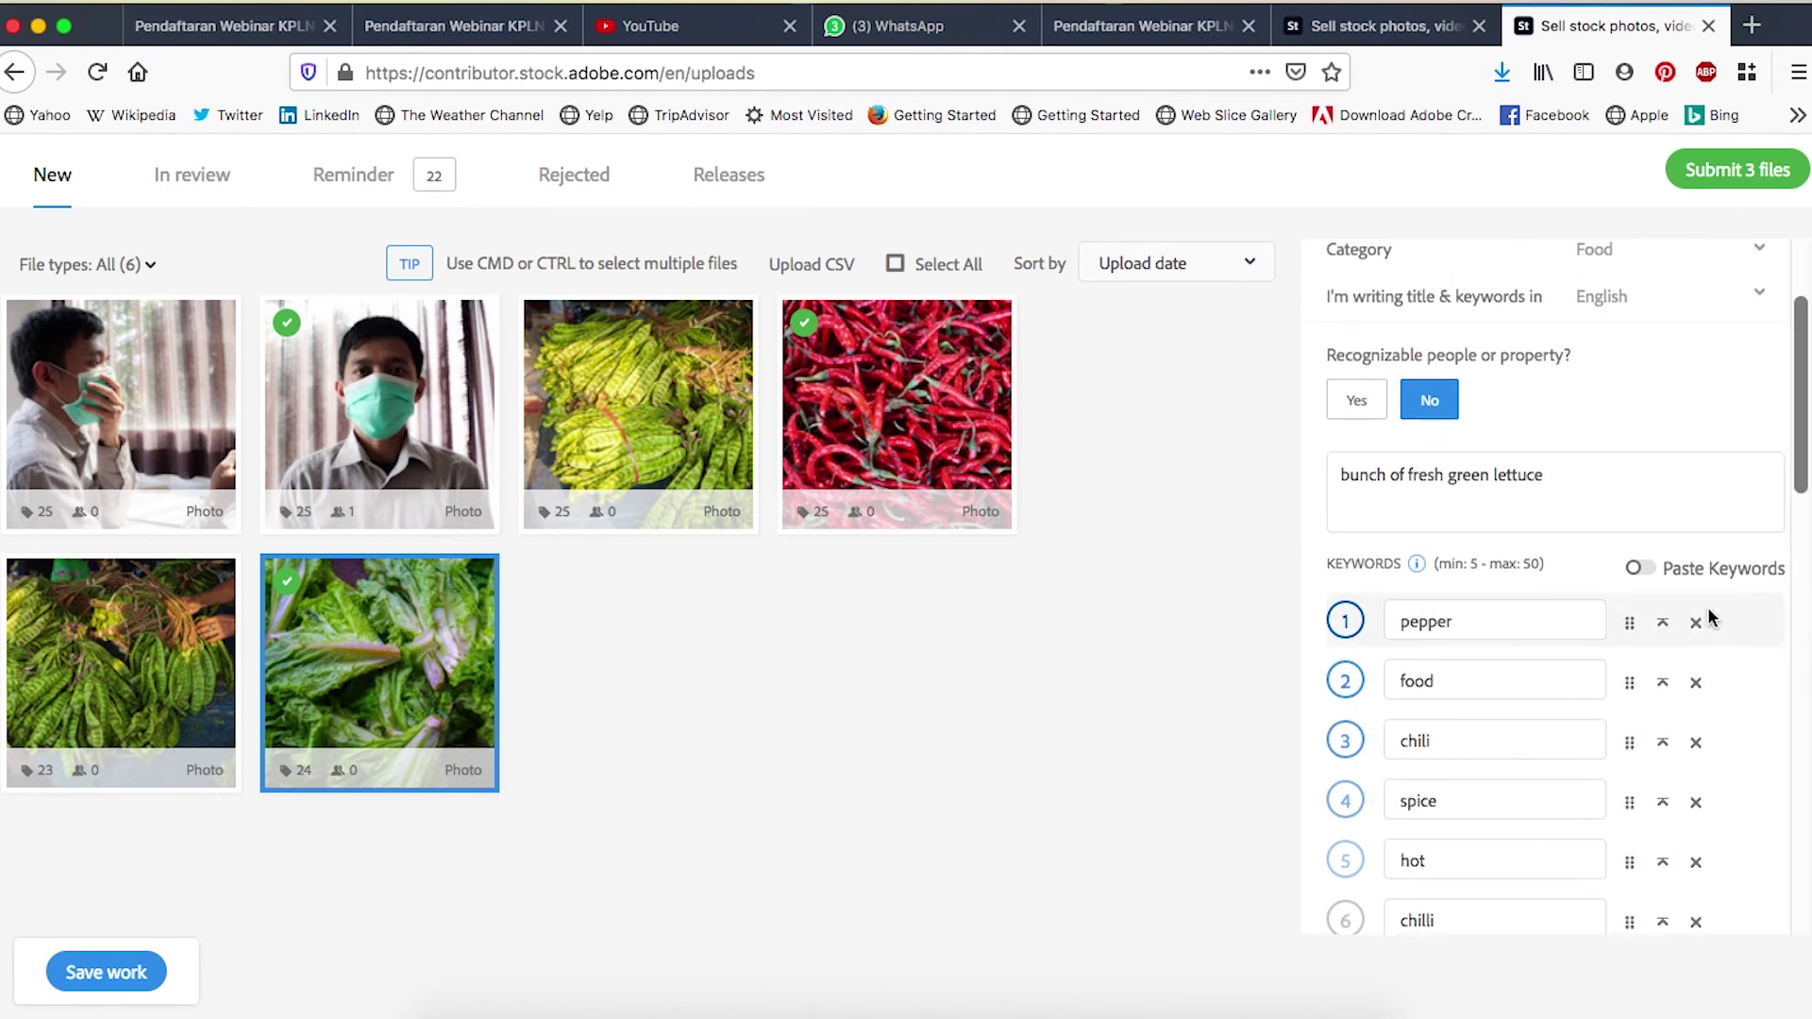
scroll(1652, 487, up, 4)
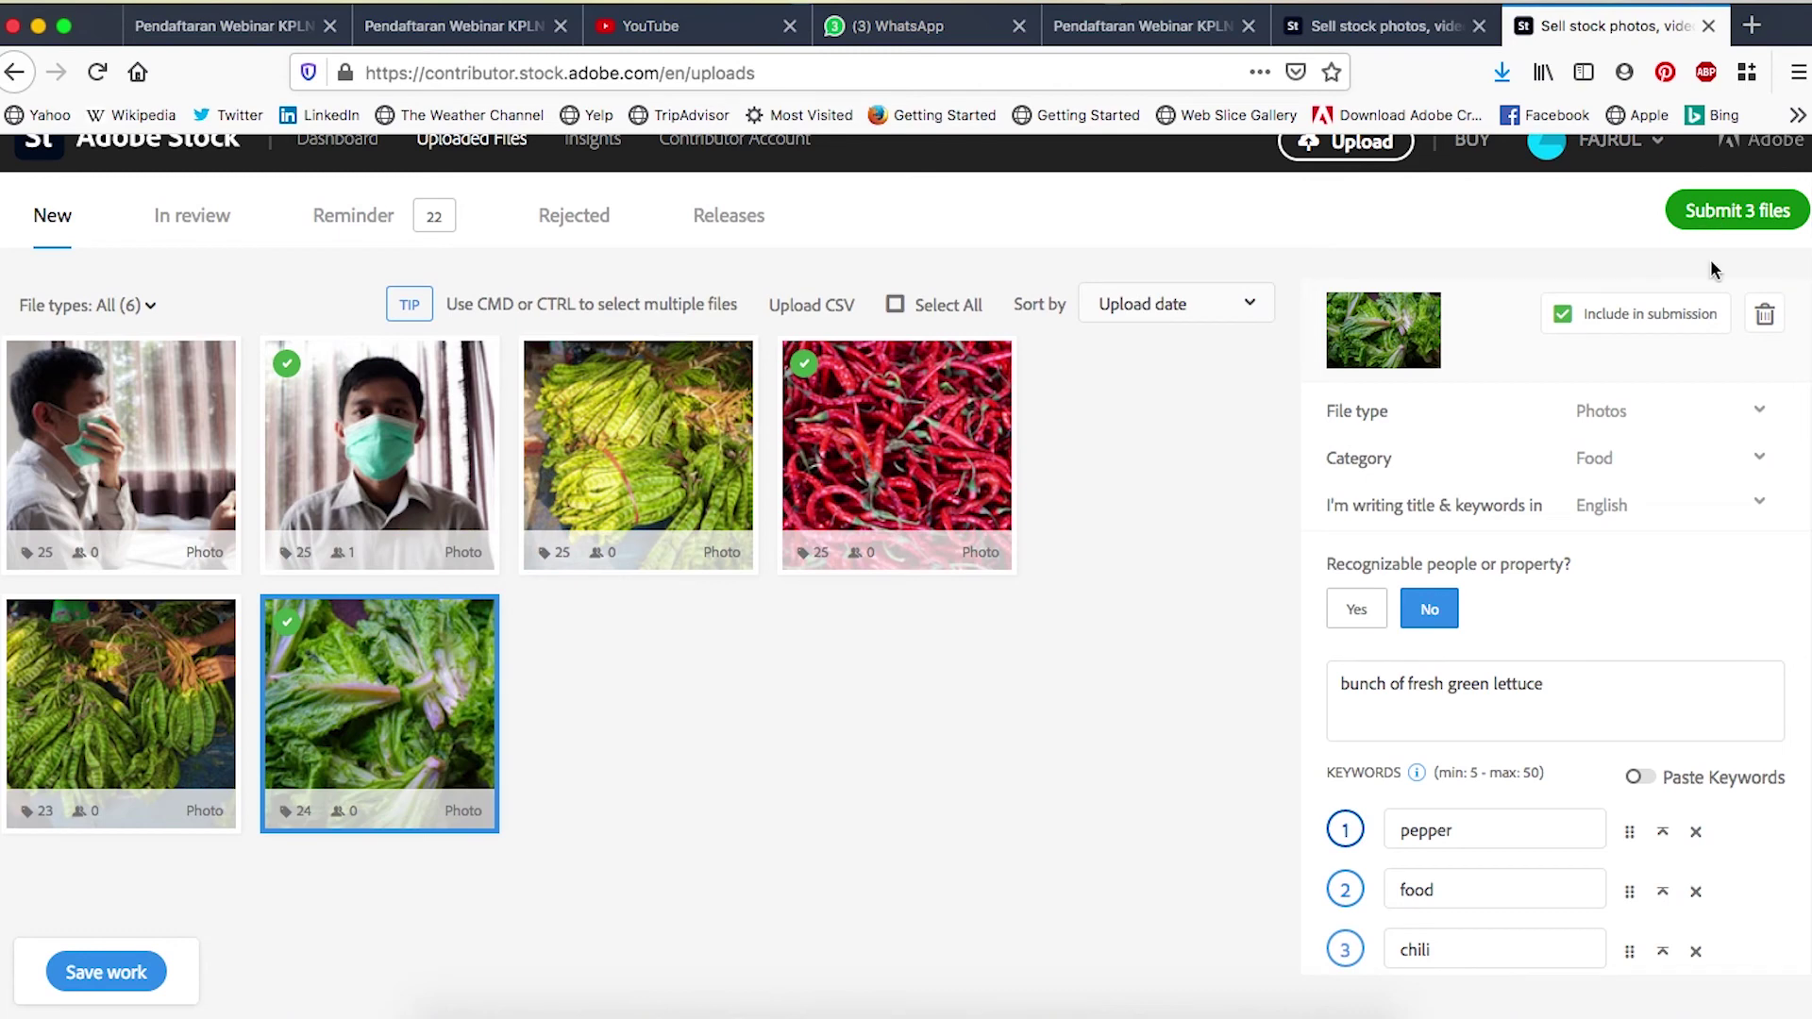
scroll(1595, 684, down, 5)
scroll(1599, 686, down, 10)
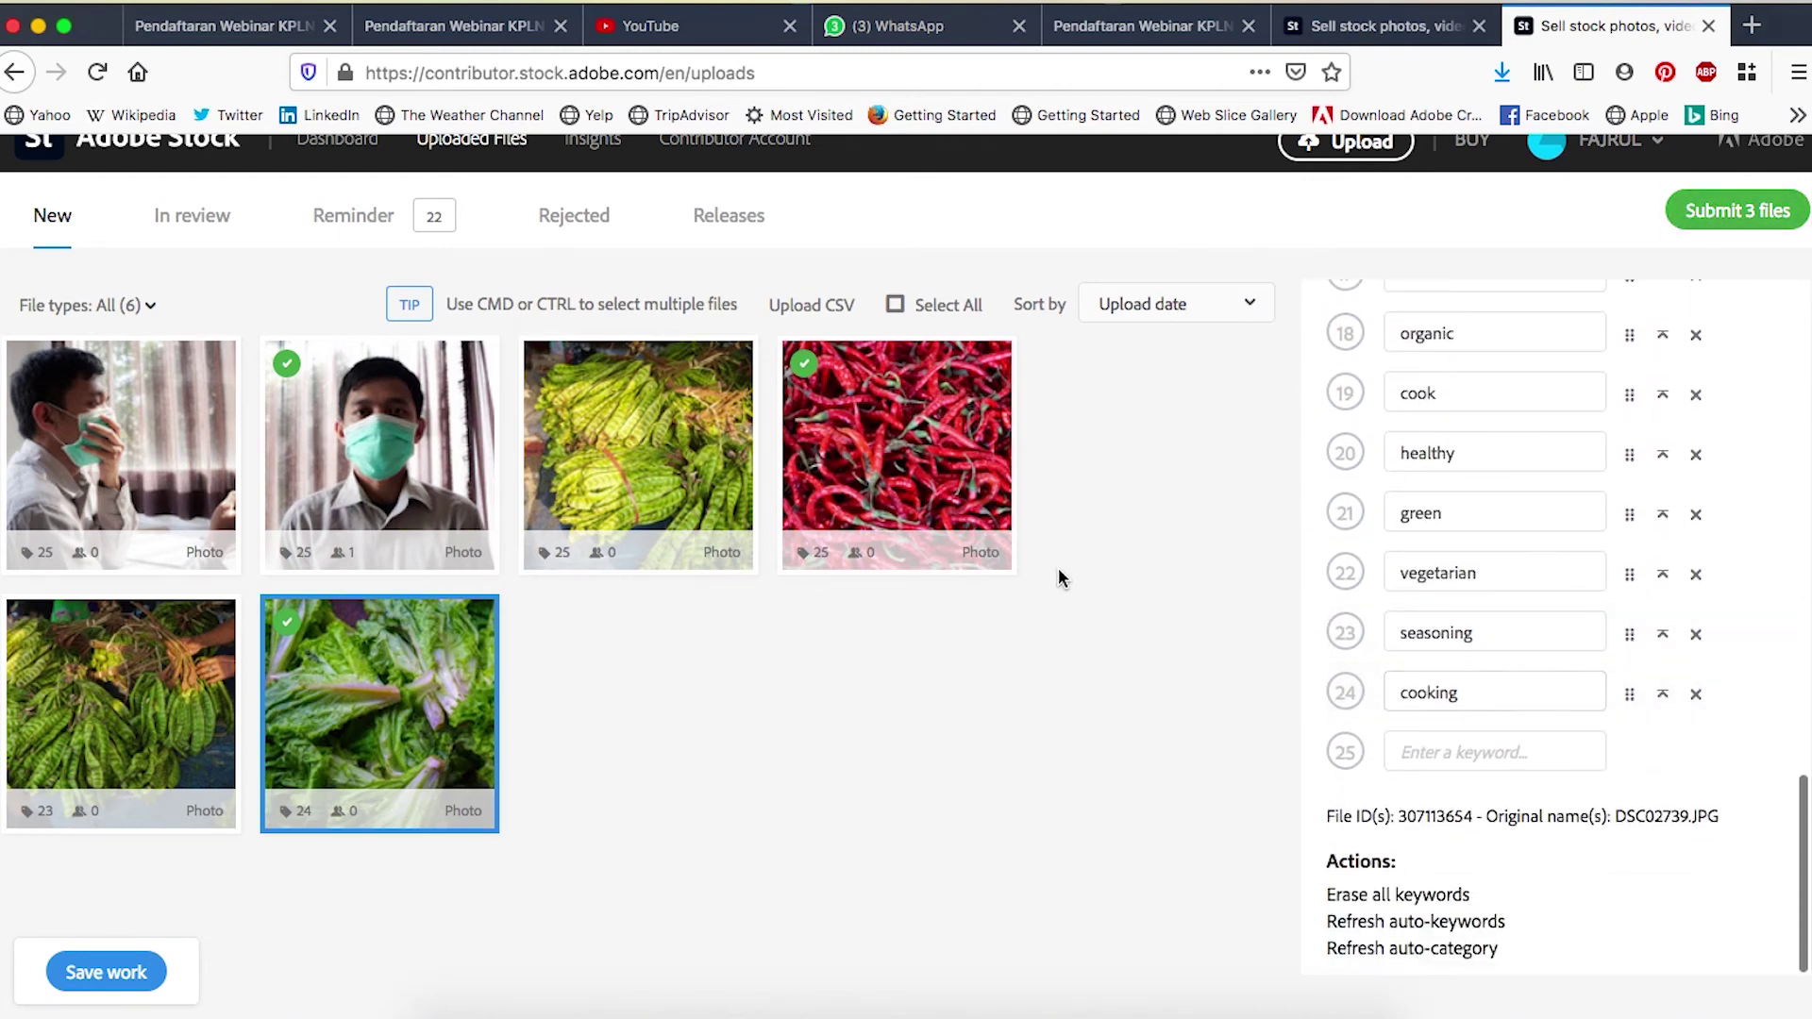
- Select the side-view photo of the masked man and erase all its keywords
mouse_move(349, 429)
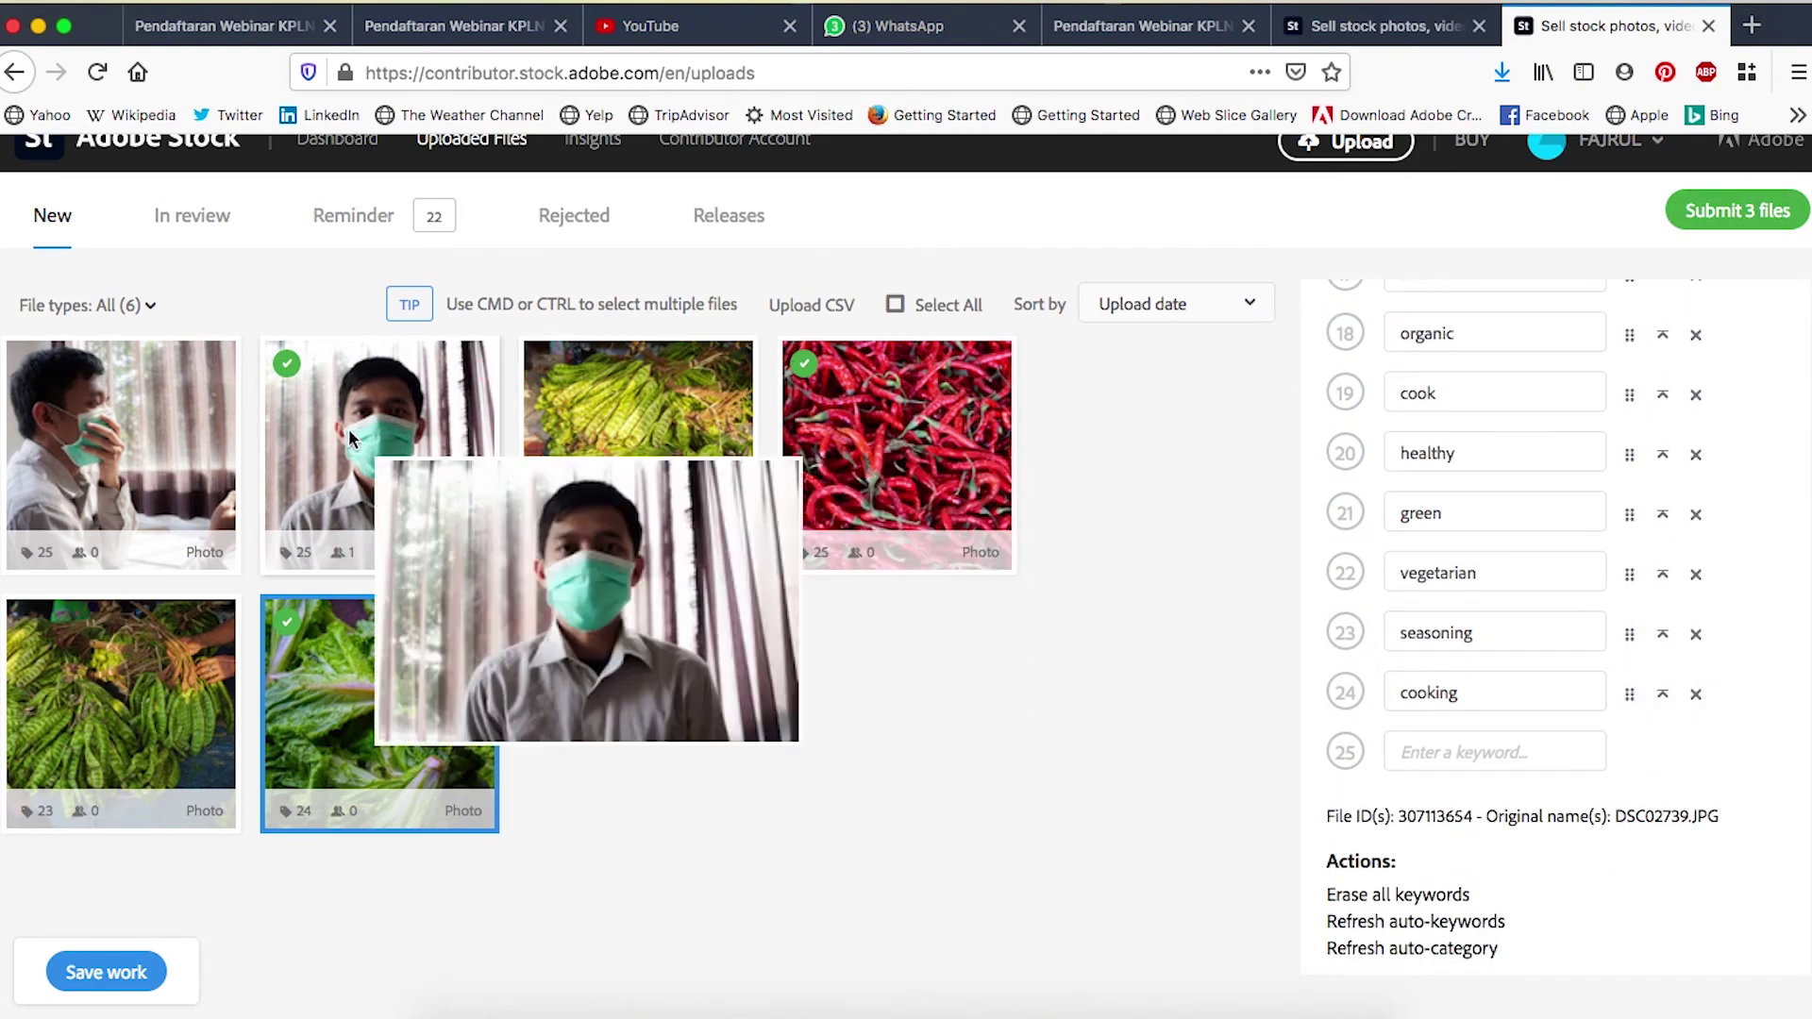
click(160, 422)
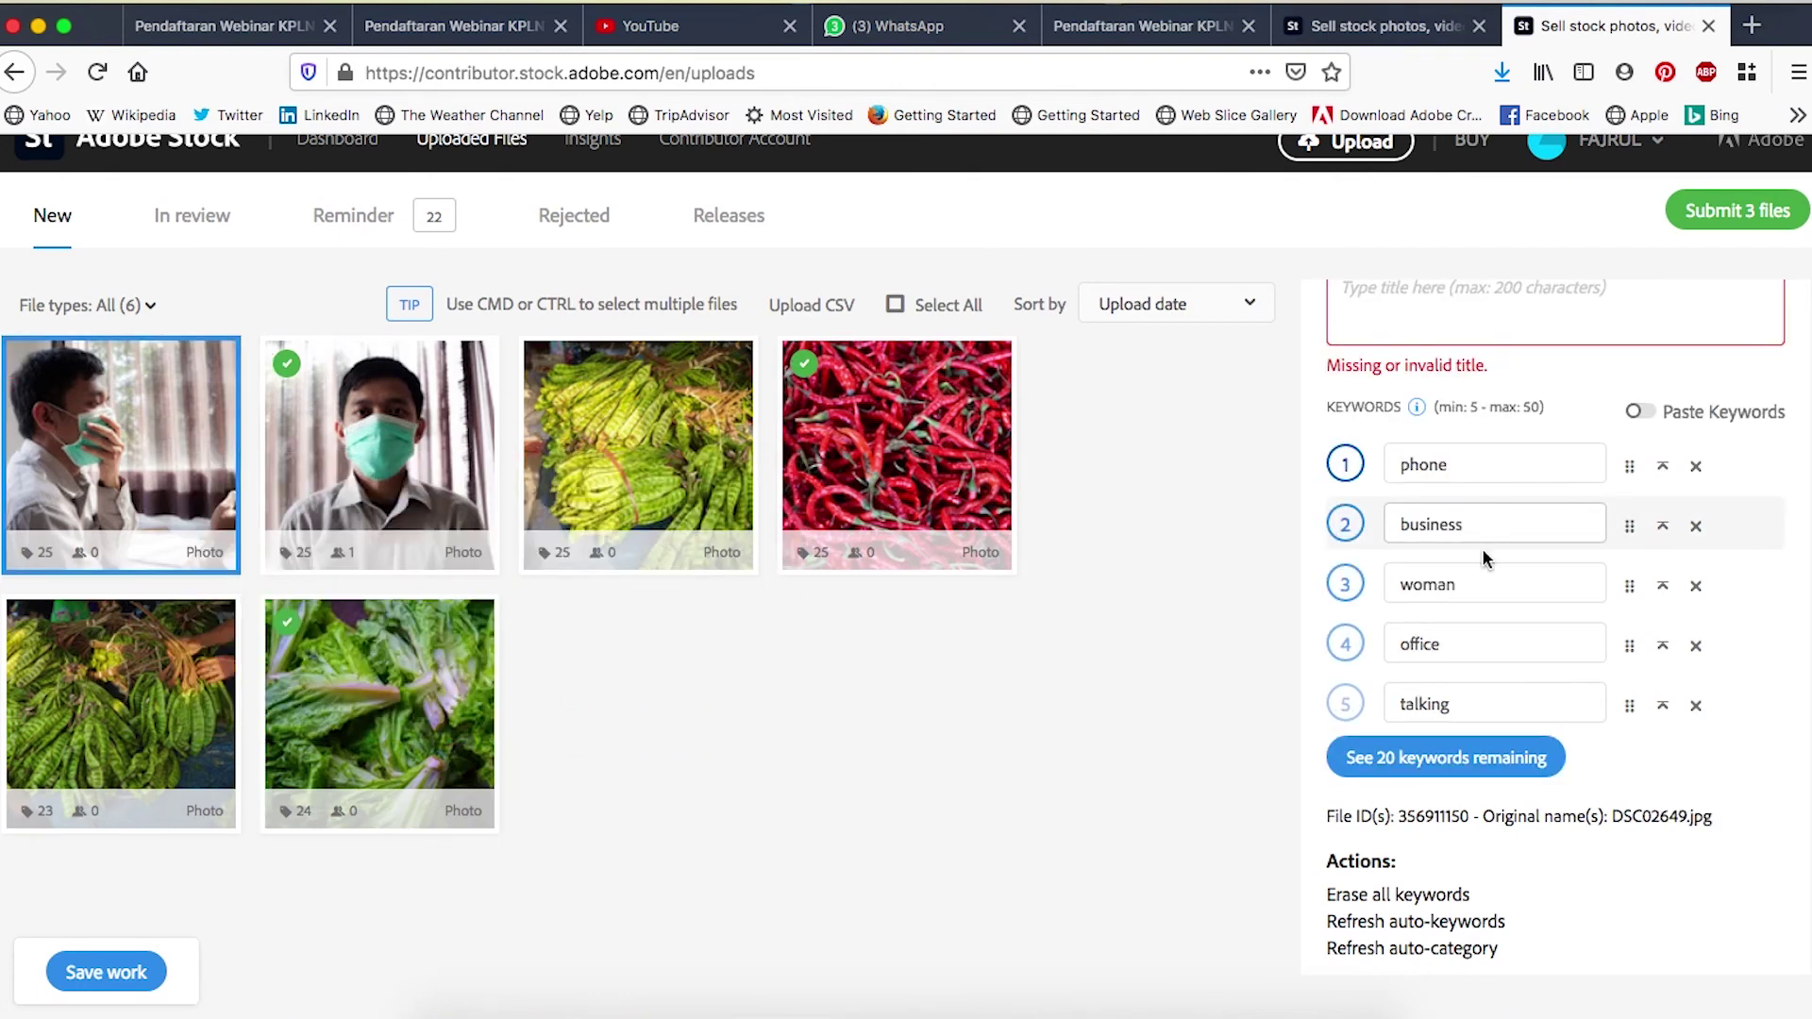
click(1458, 895)
scroll(1533, 647, up, 5)
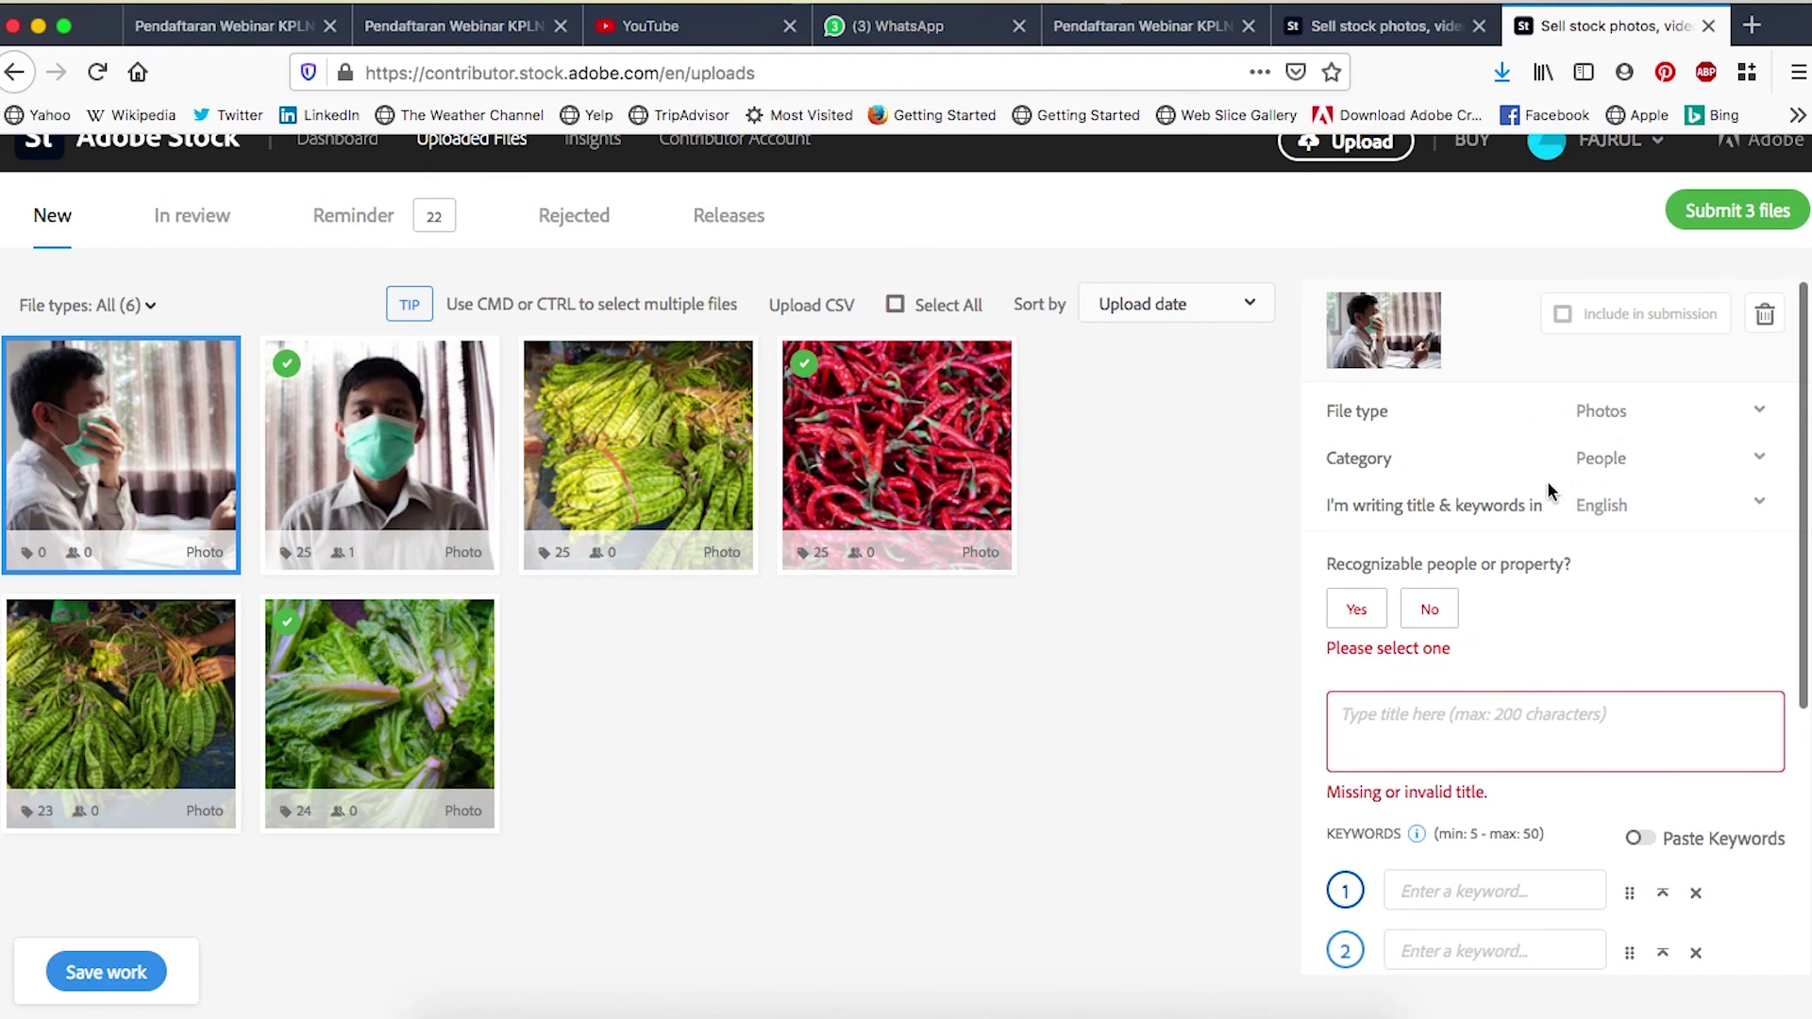
- Review the category options for the side-view masked man photo, keeping People
click(1623, 477)
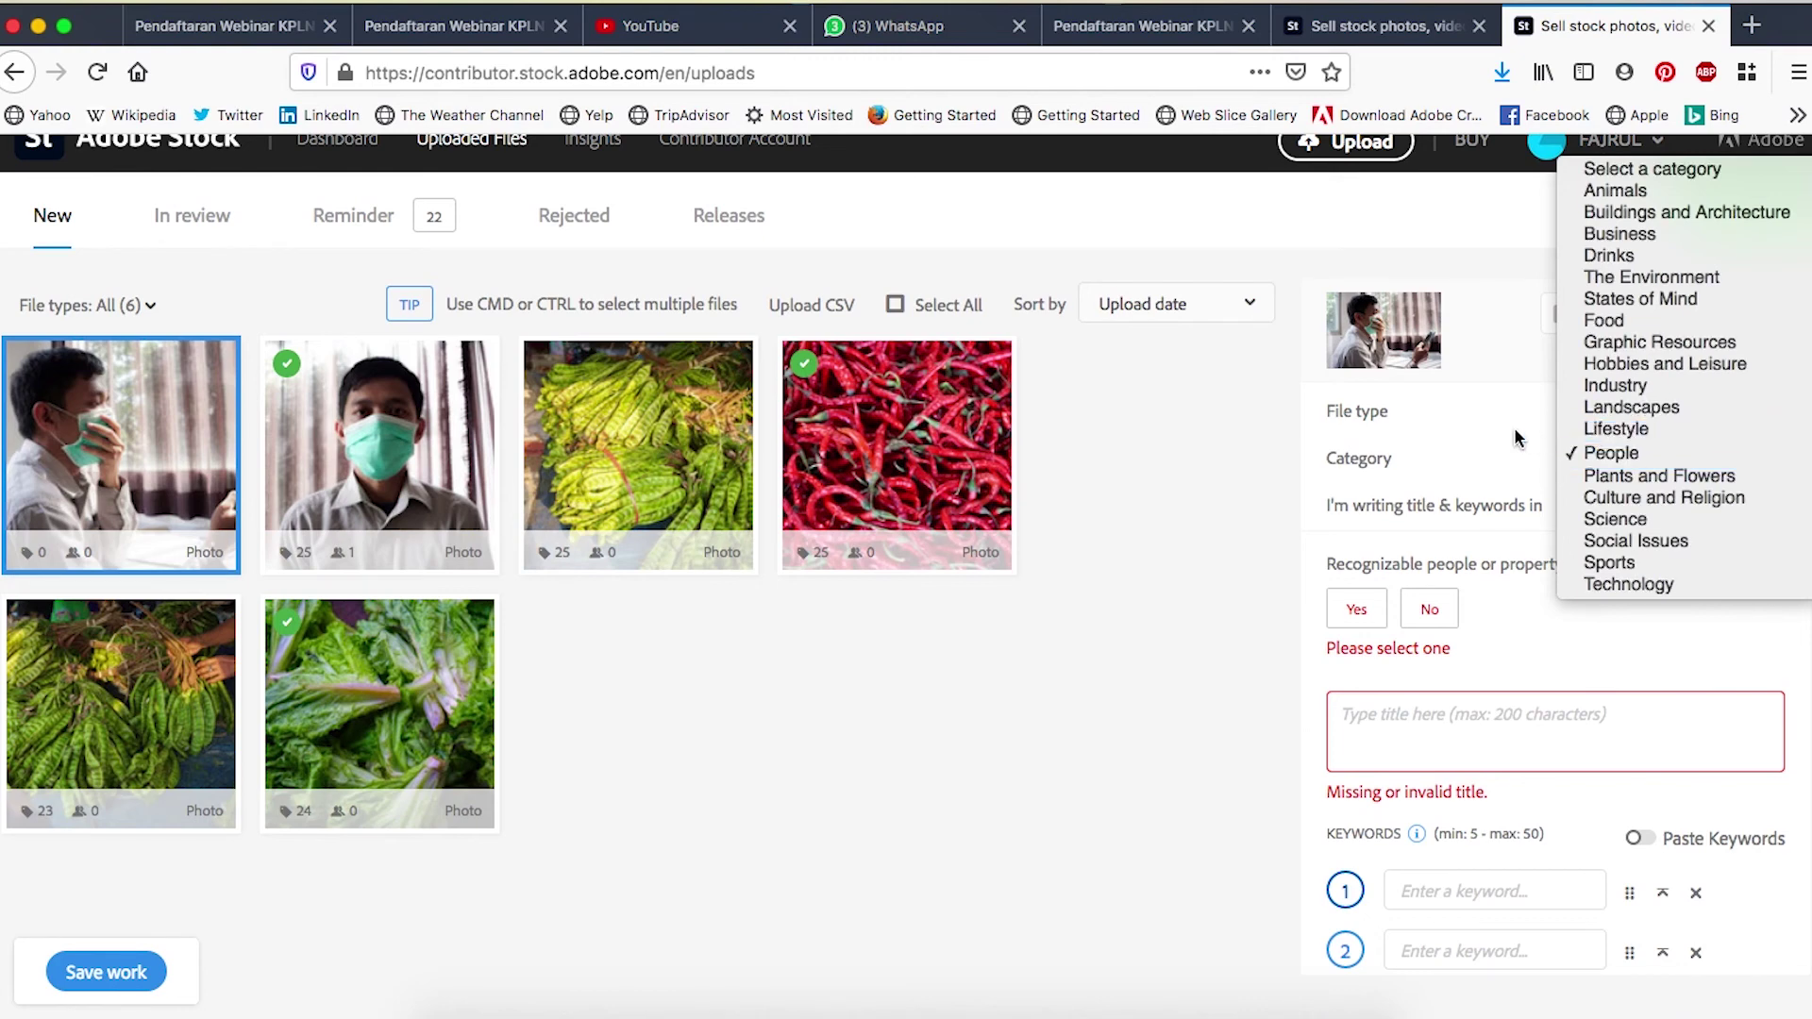
click(1567, 451)
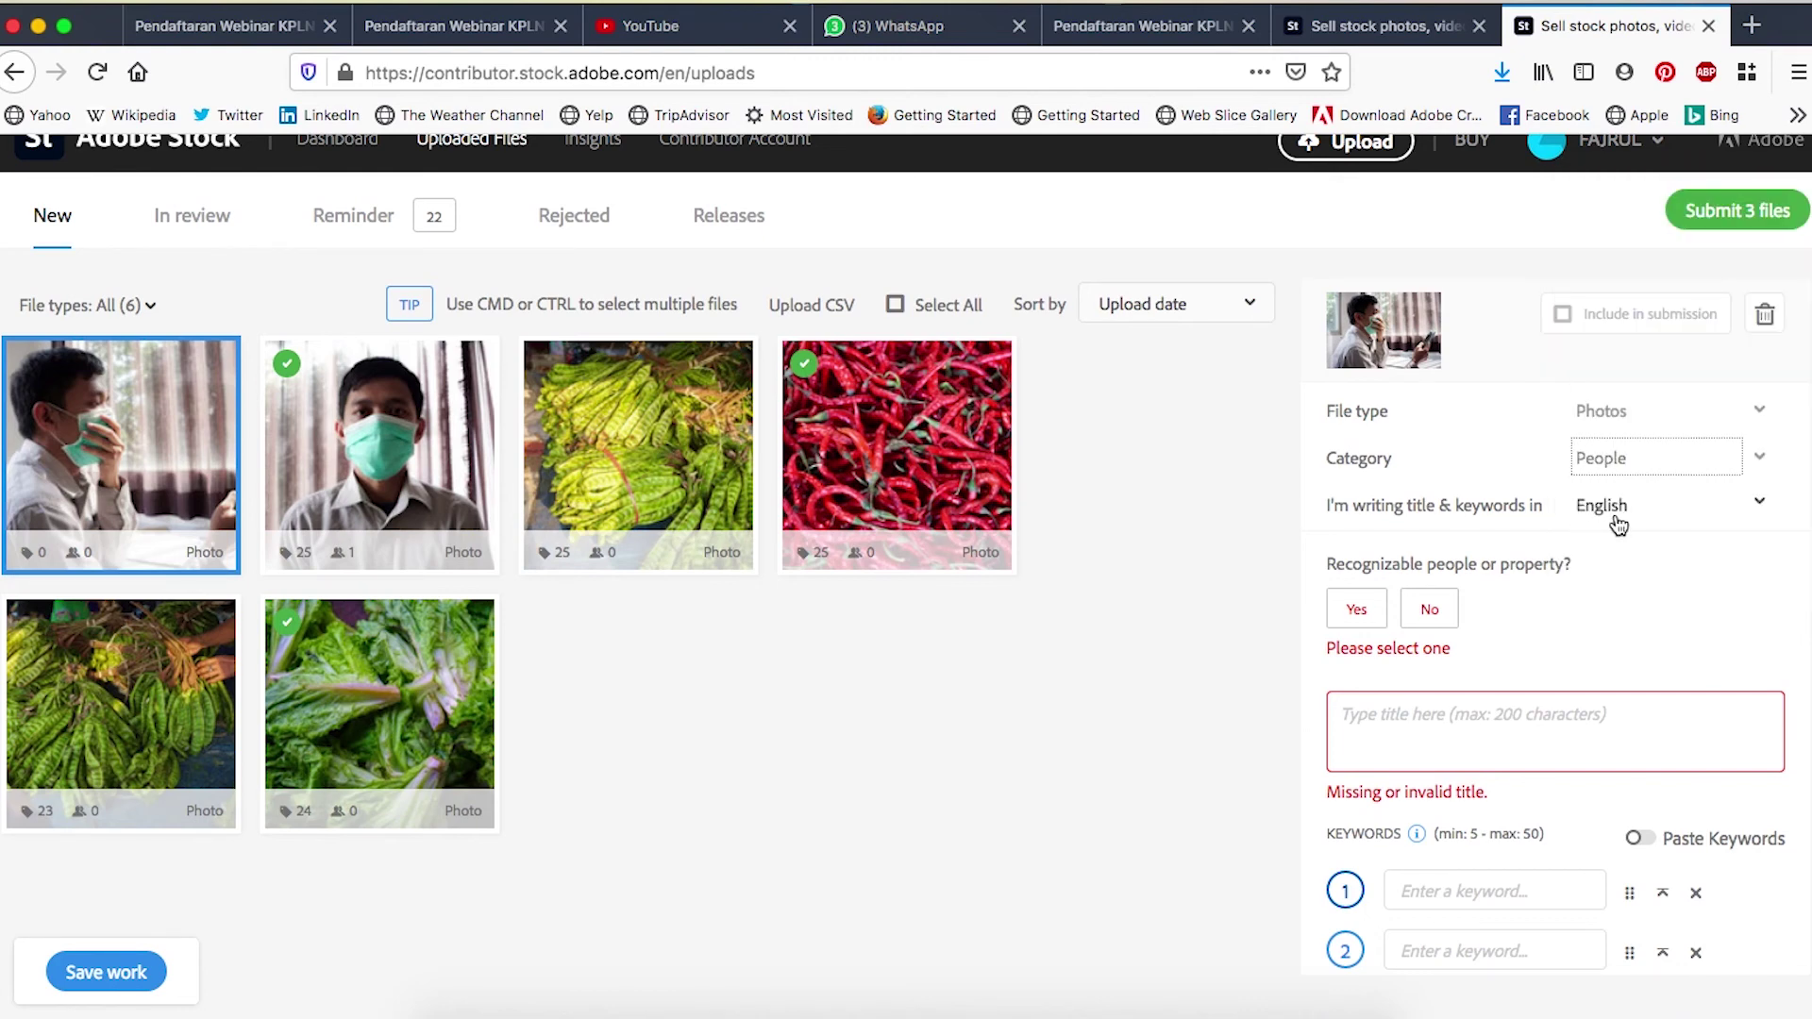
click(1638, 455)
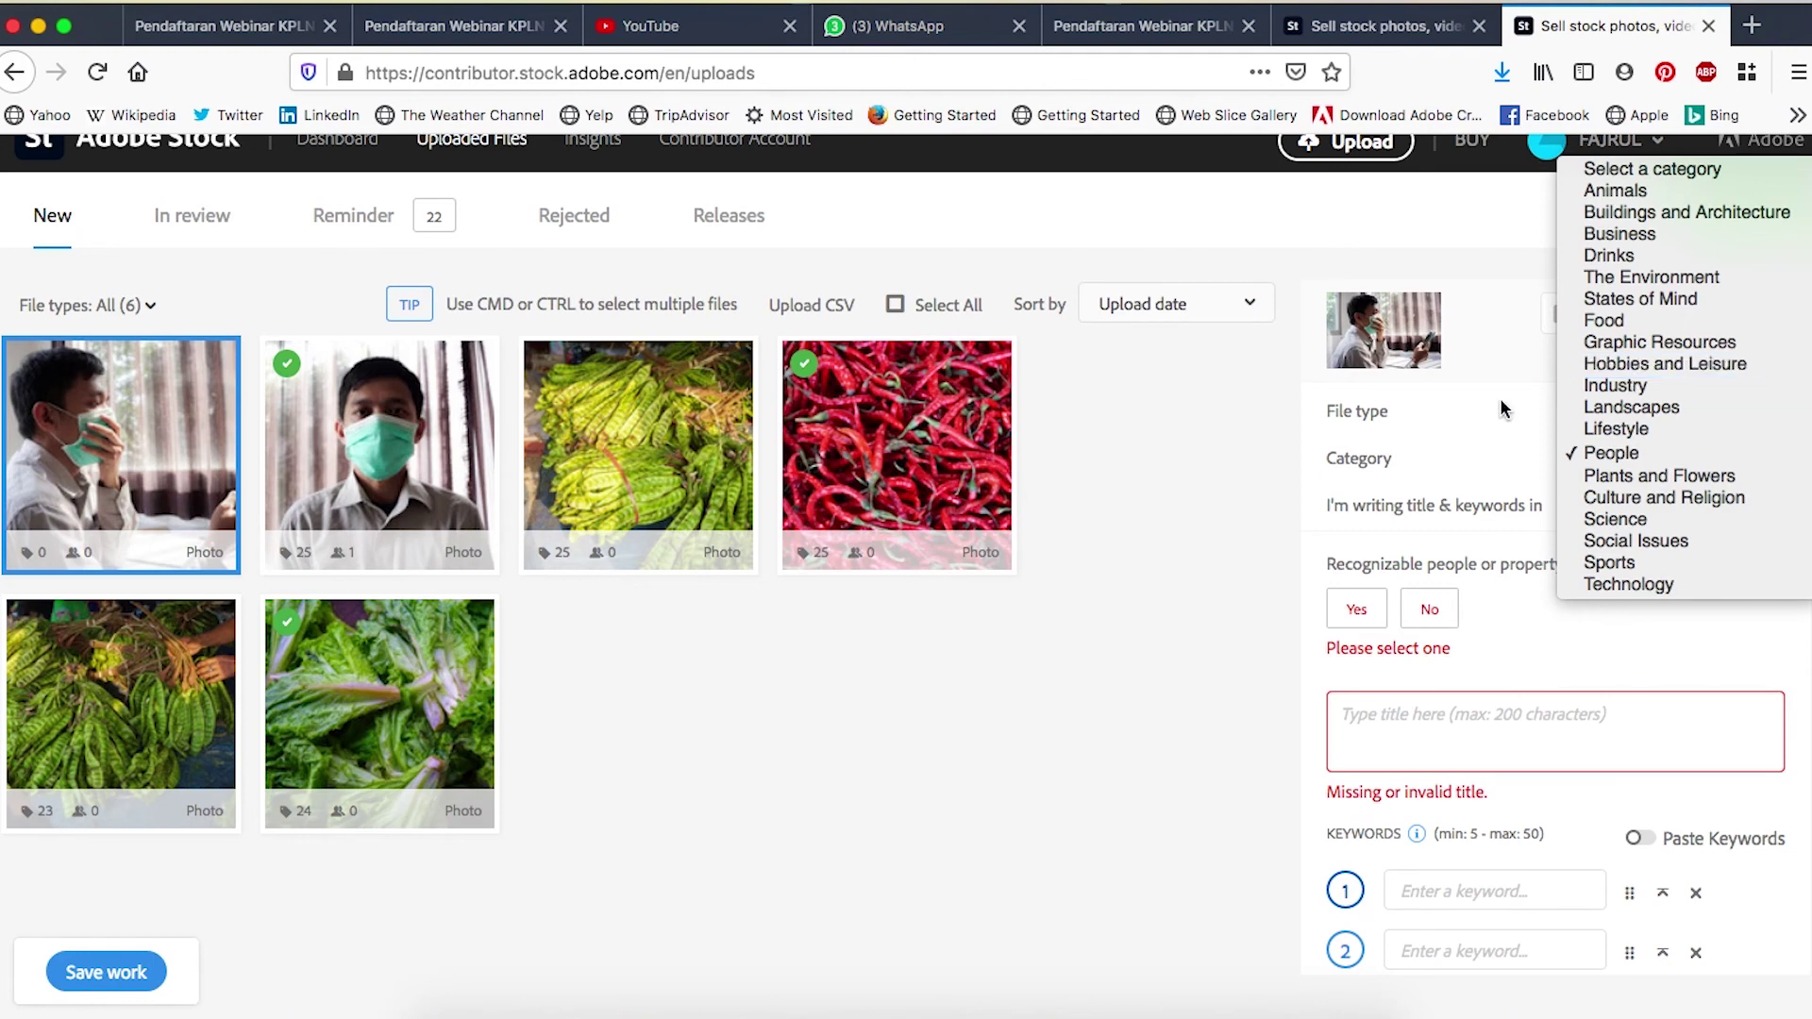
click(1502, 443)
- Mark the masked man photo as having recognizable people or property, and look through the existing releases without attaching one
scroll(1538, 472, down, 2)
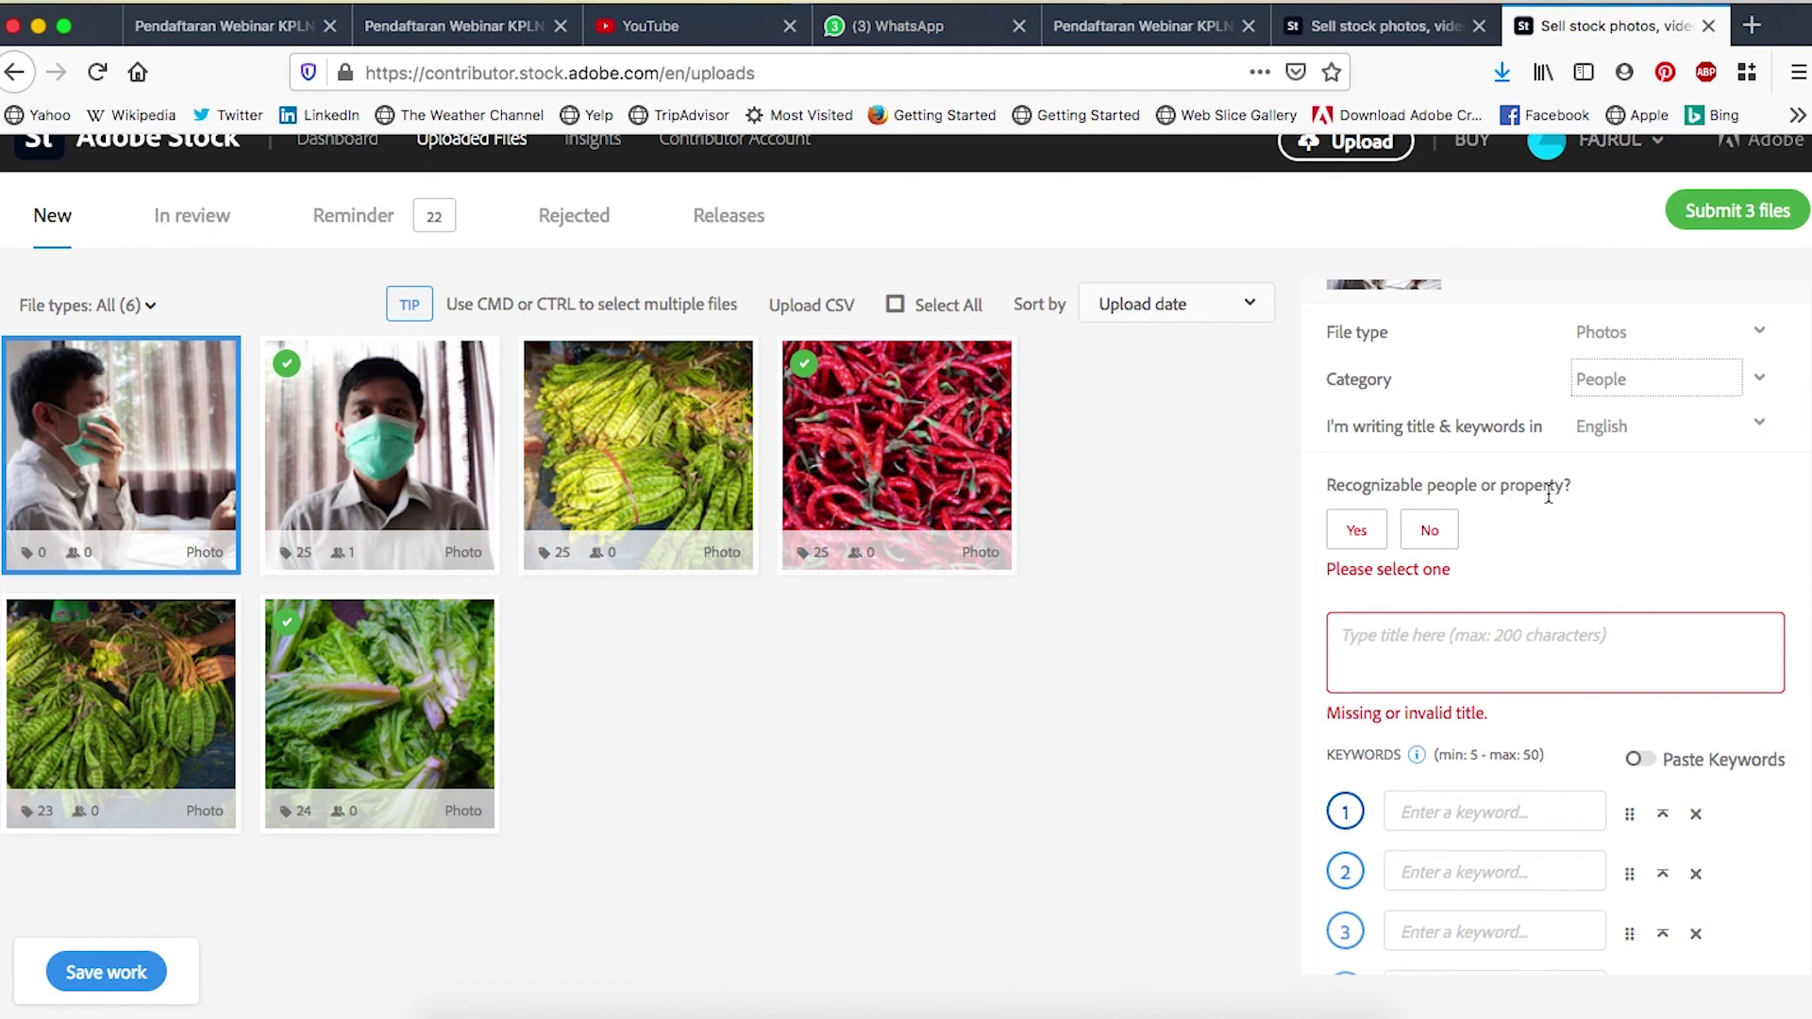
click(1356, 530)
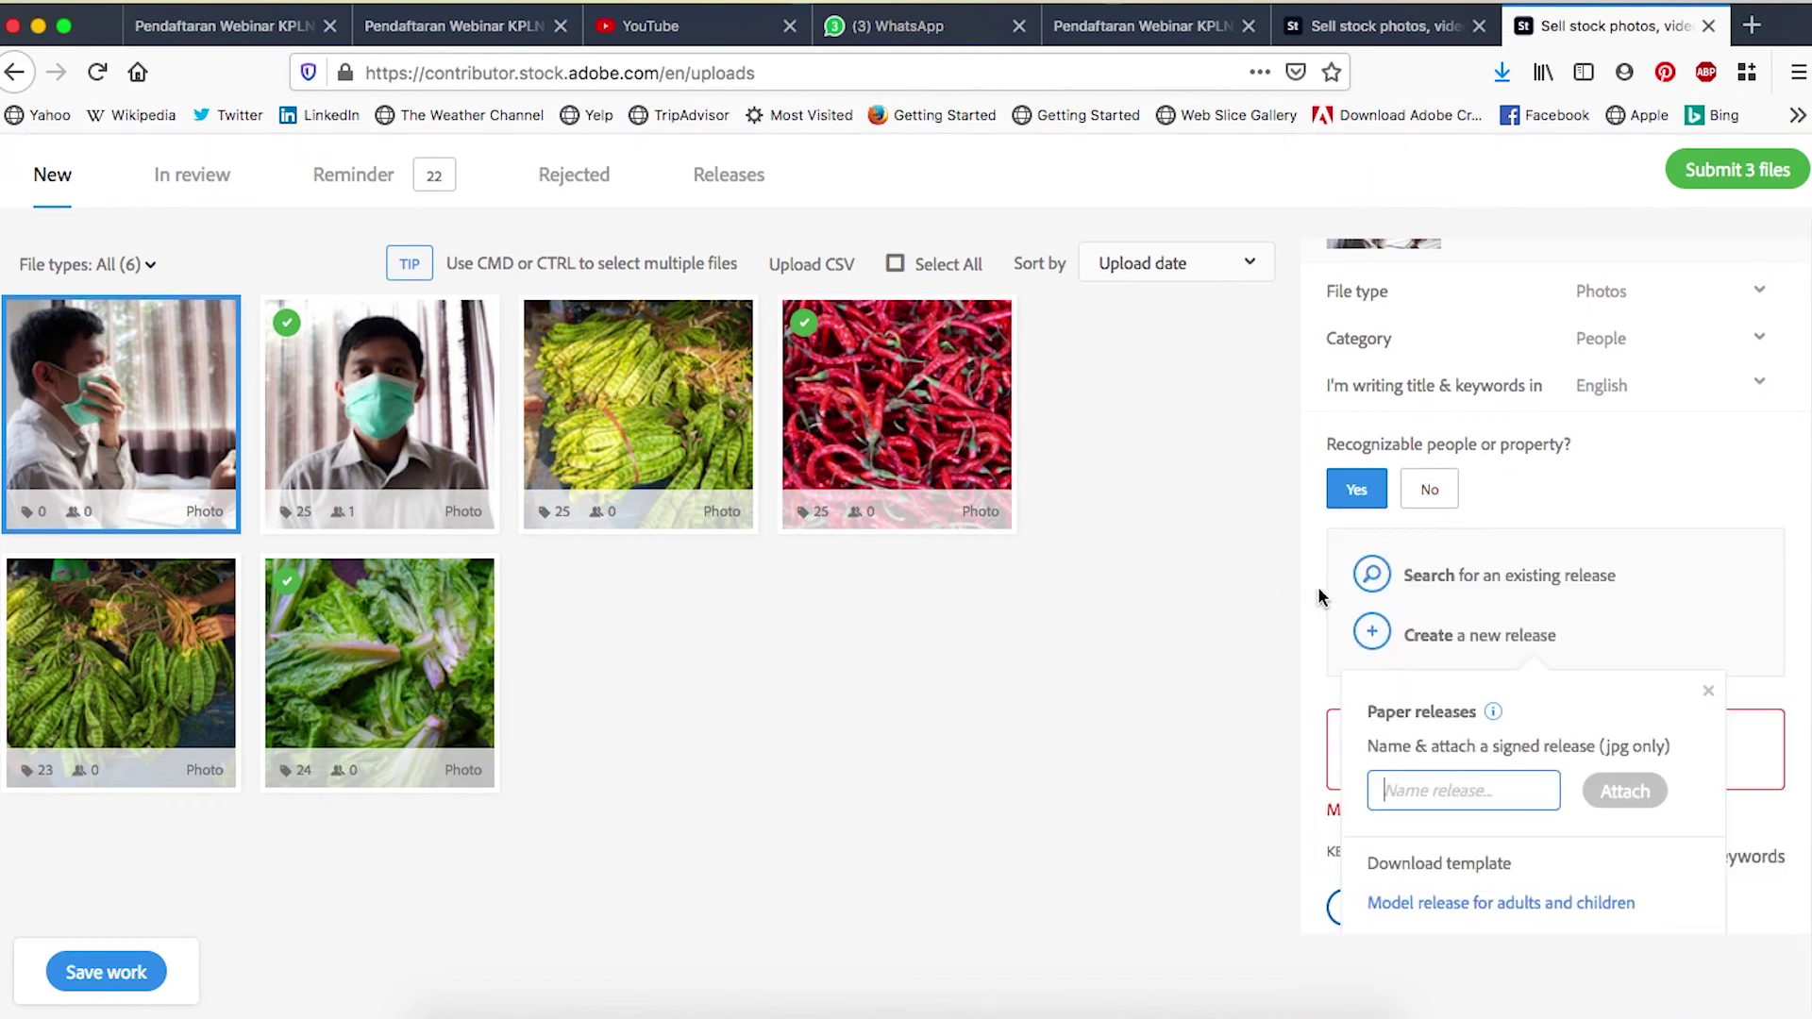
click(1514, 578)
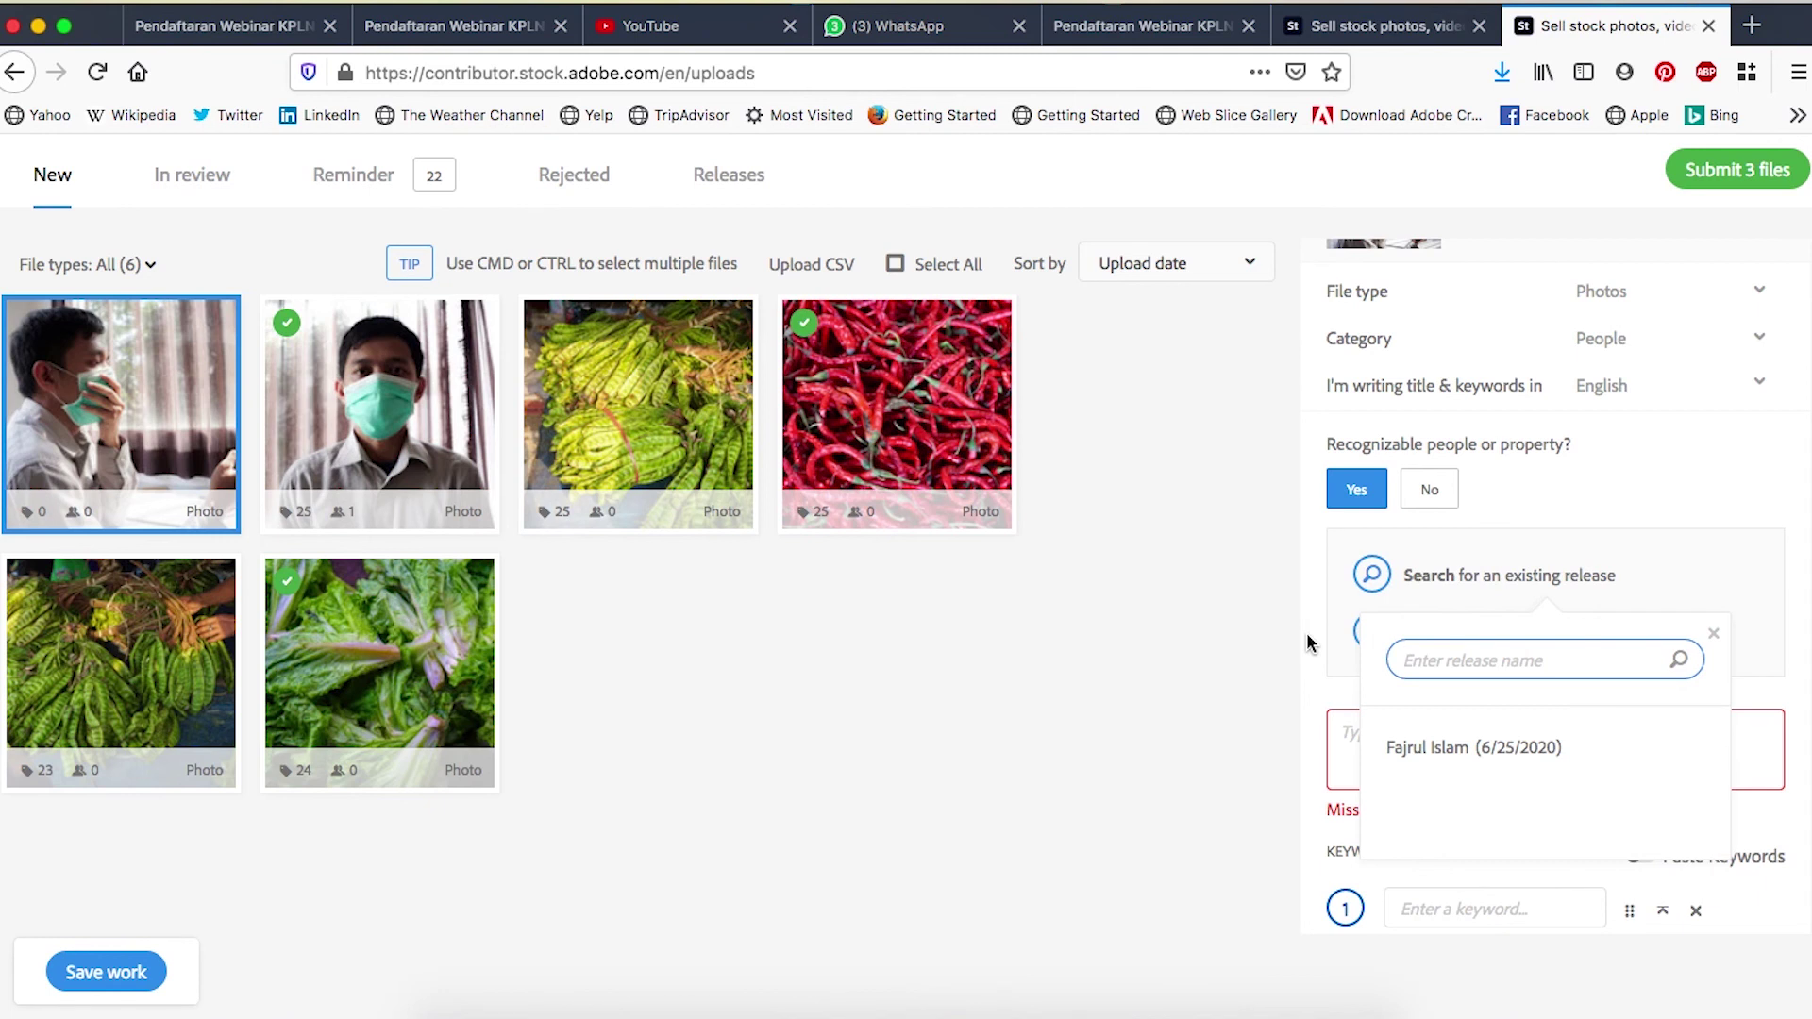
click(1313, 658)
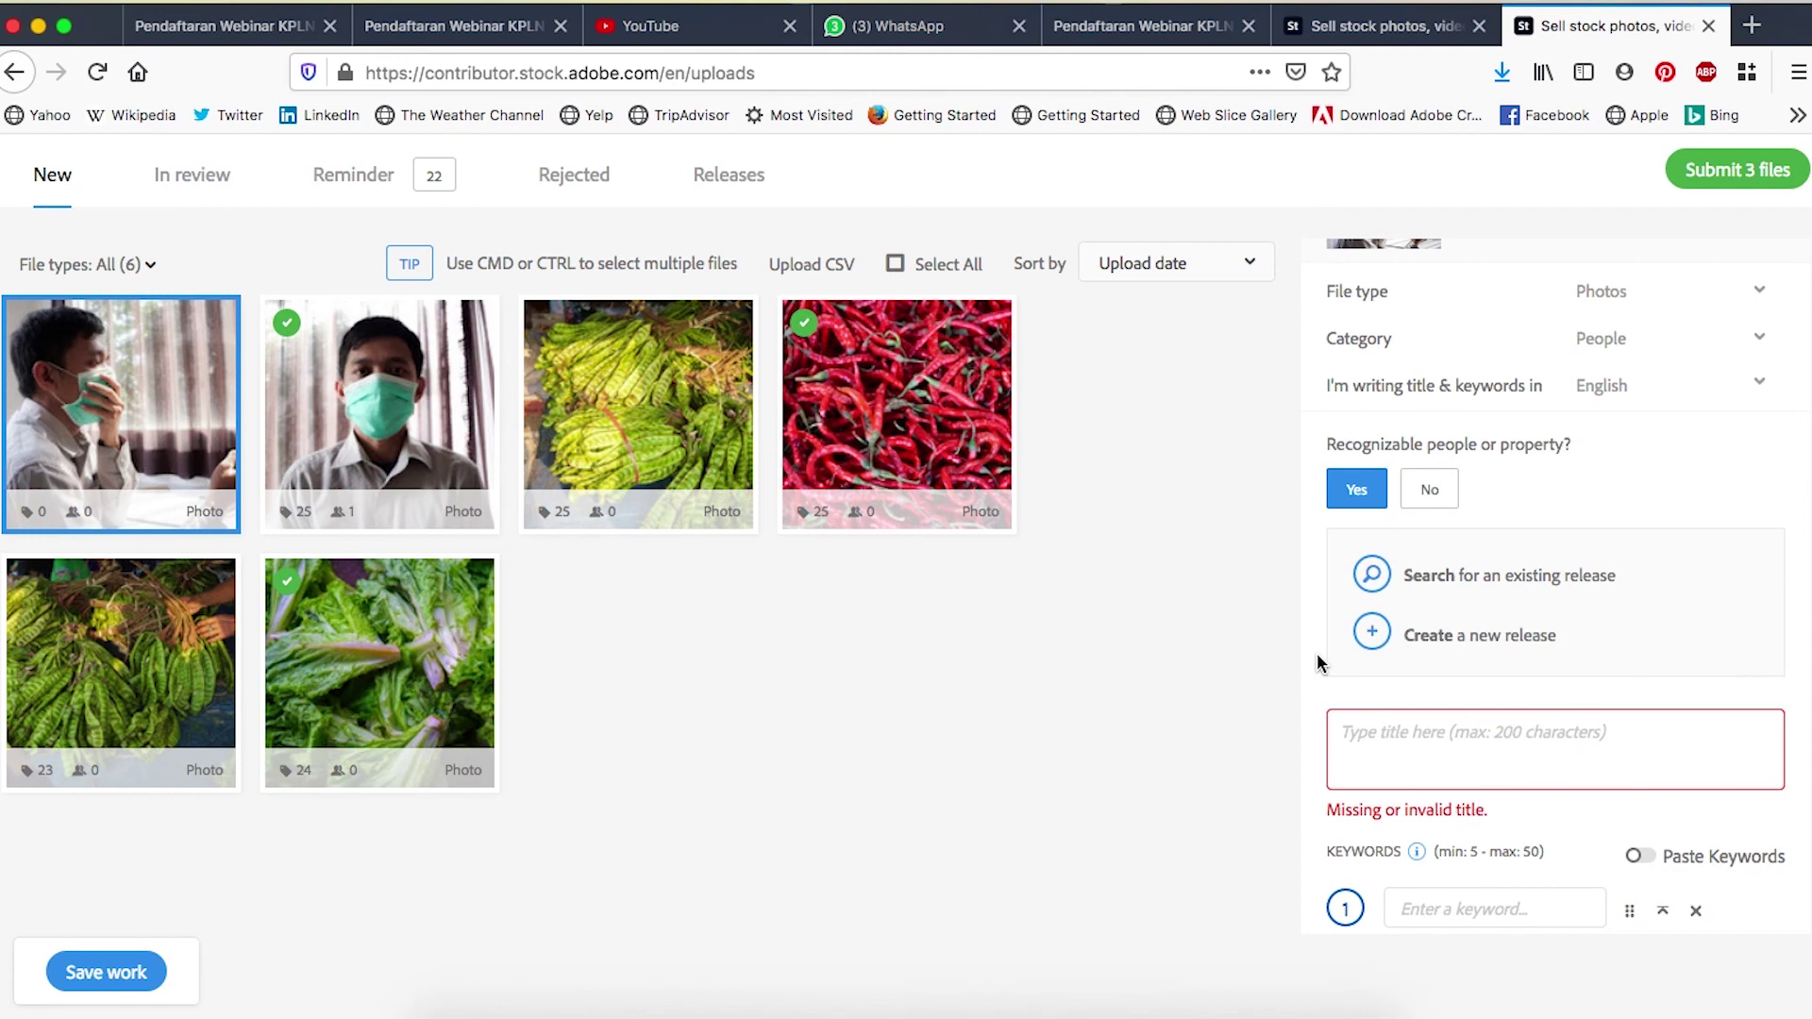
- Create a new paper release named after the model and attach the WhatsApp Image JPEG from Downloads
click(1464, 645)
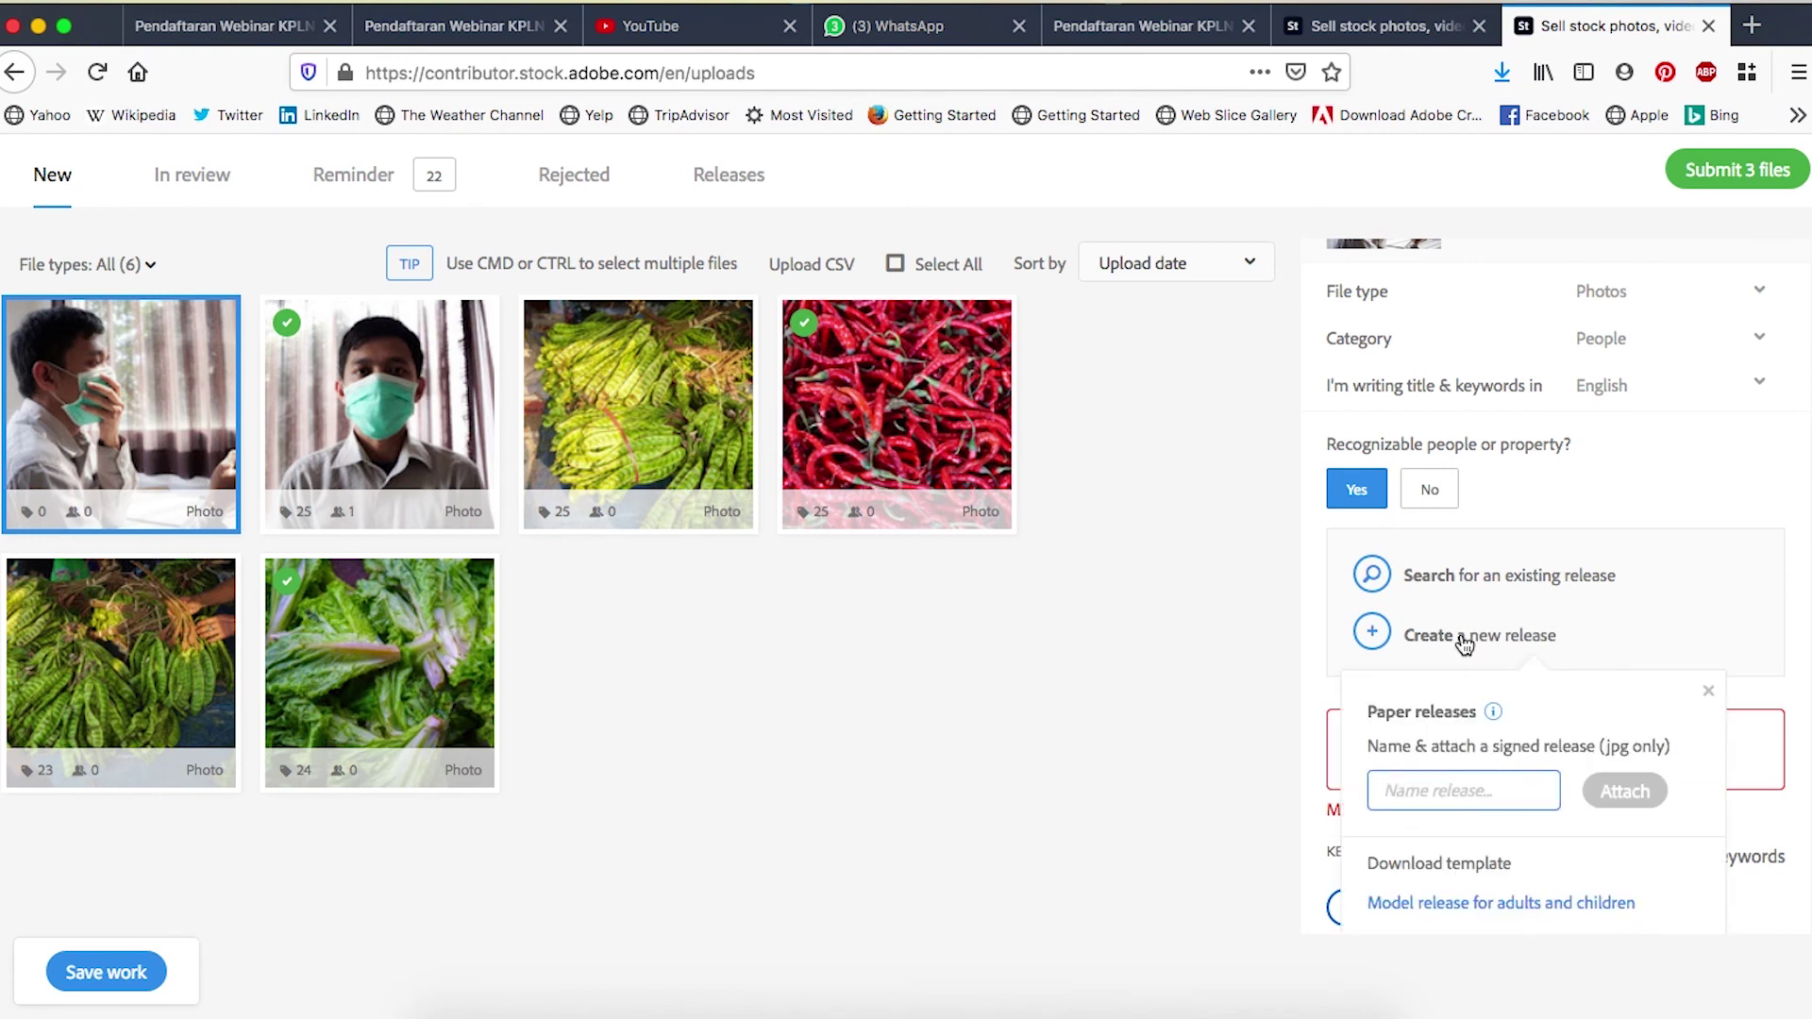
scroll(1459, 745, down, 1)
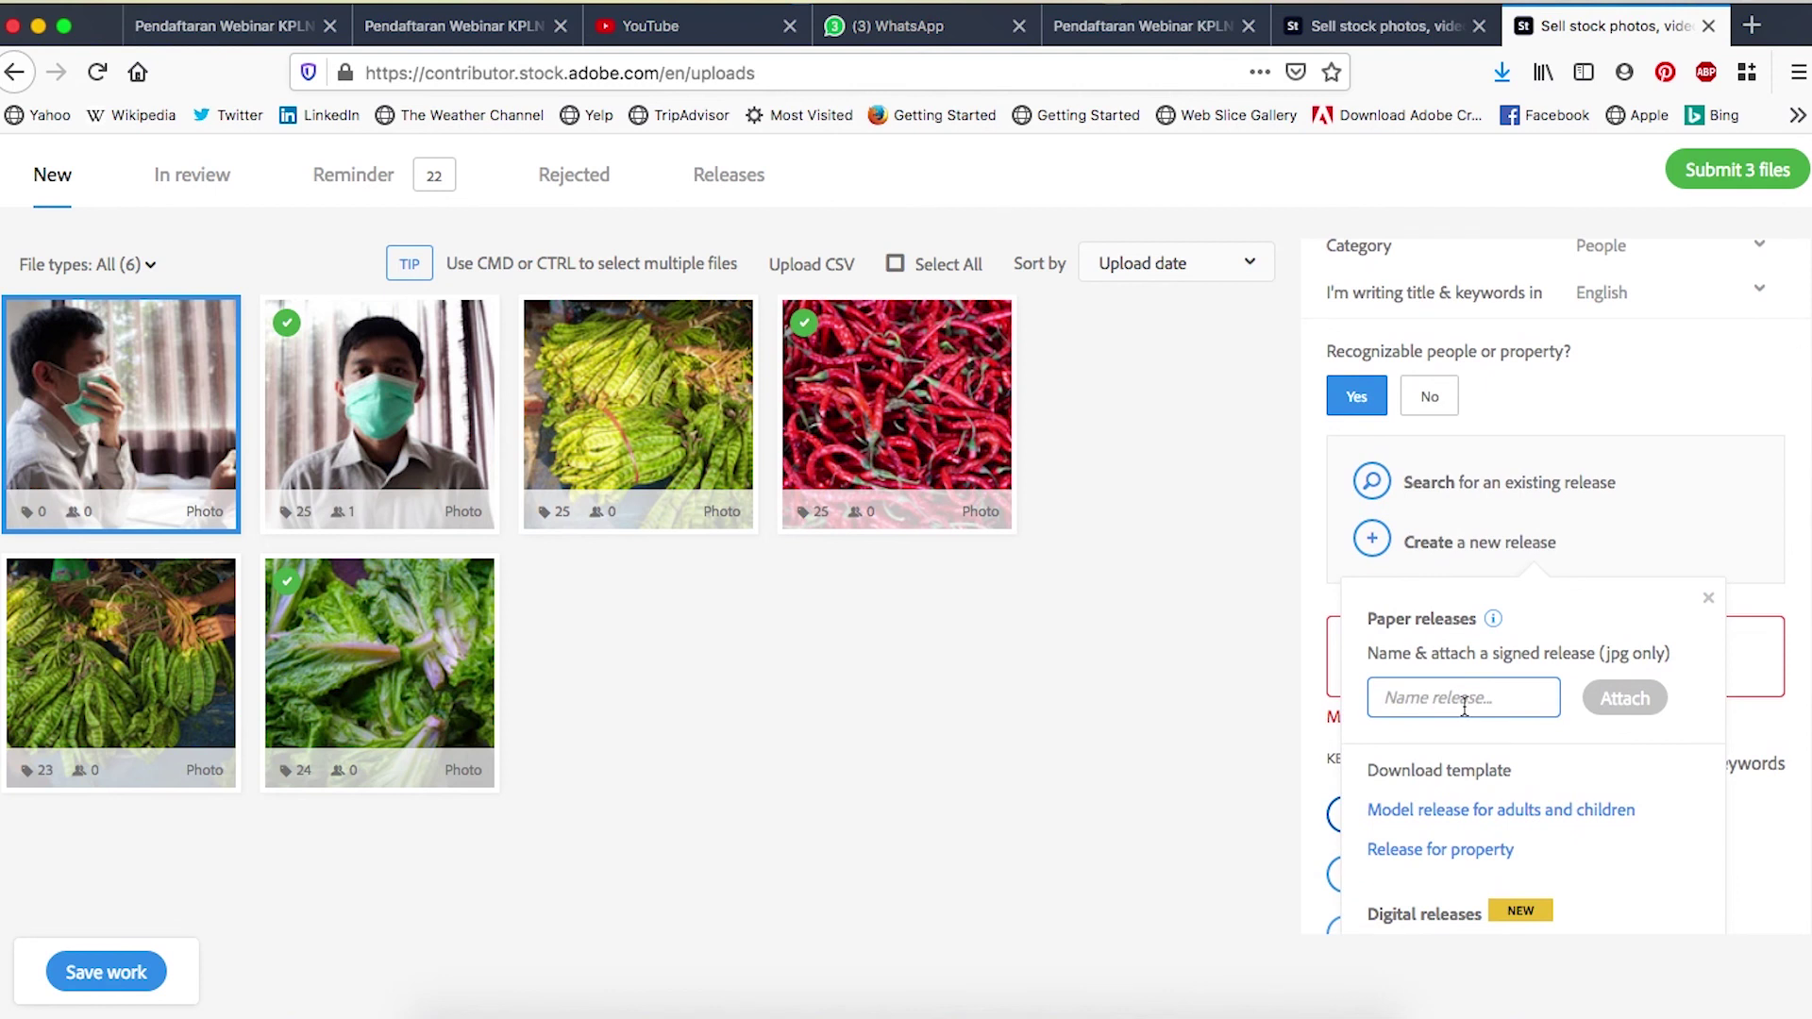
text(Fajrul)
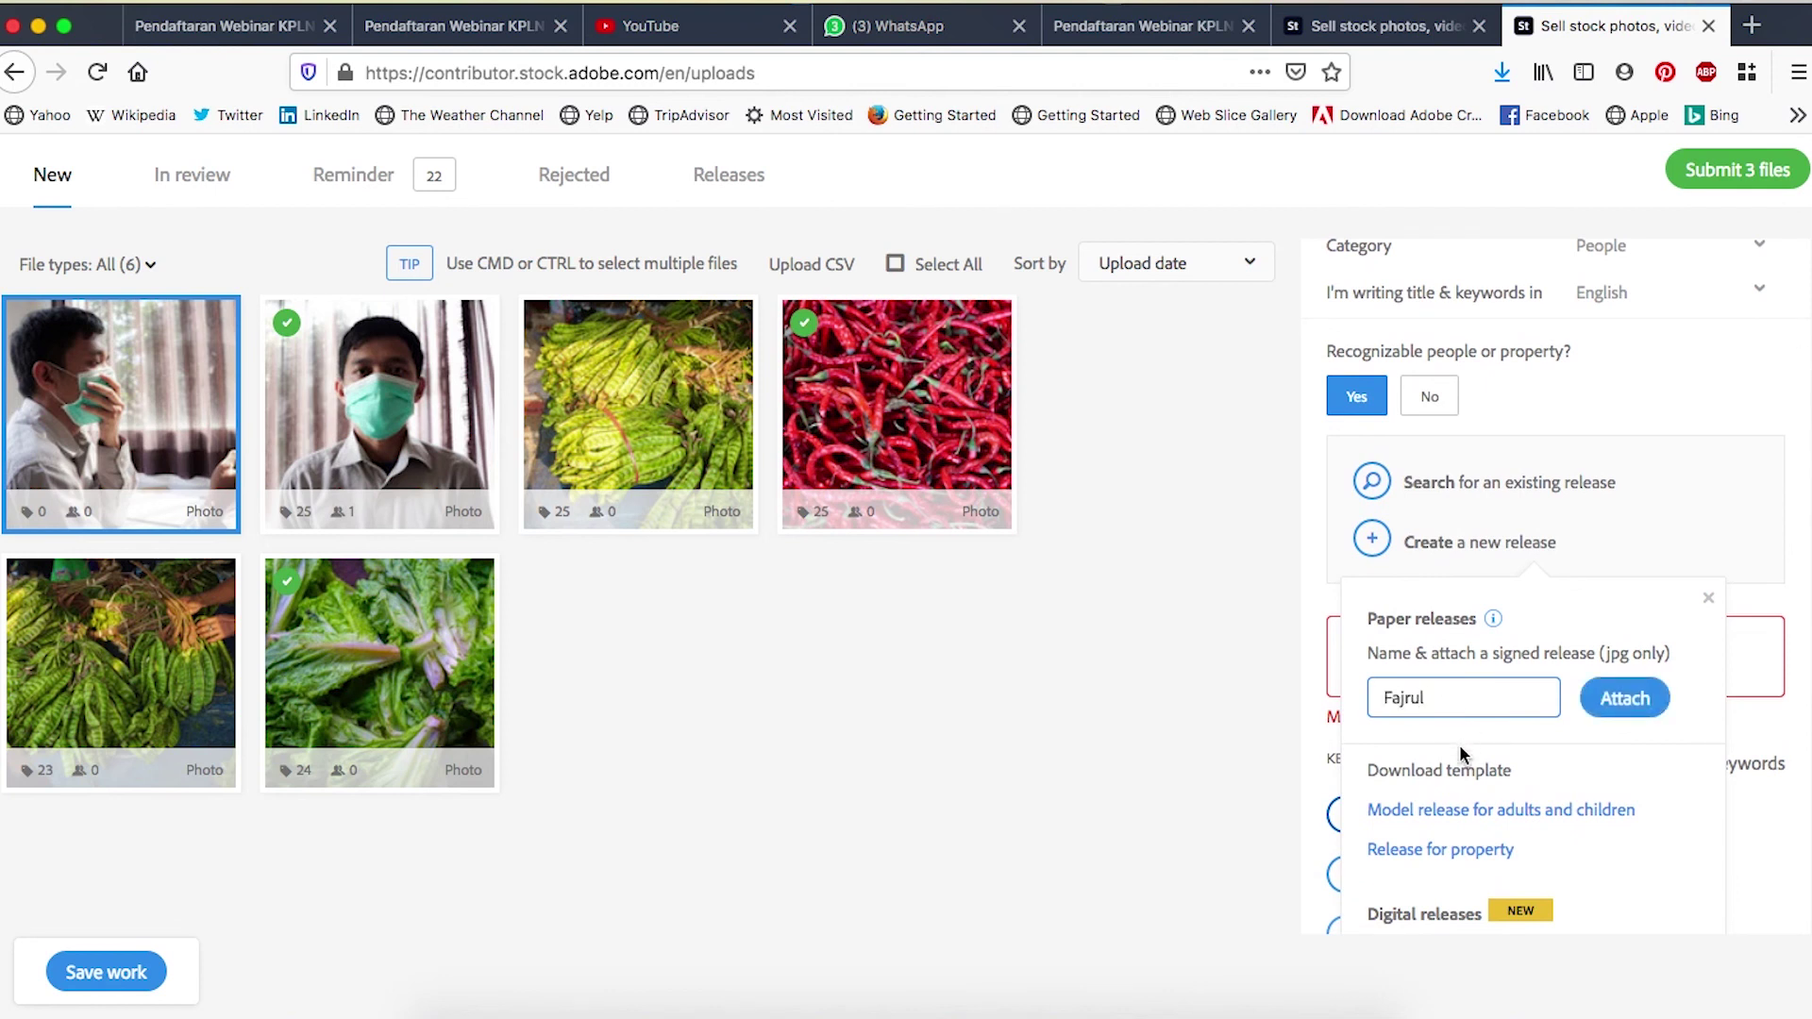
scroll(1459, 745, down, 1)
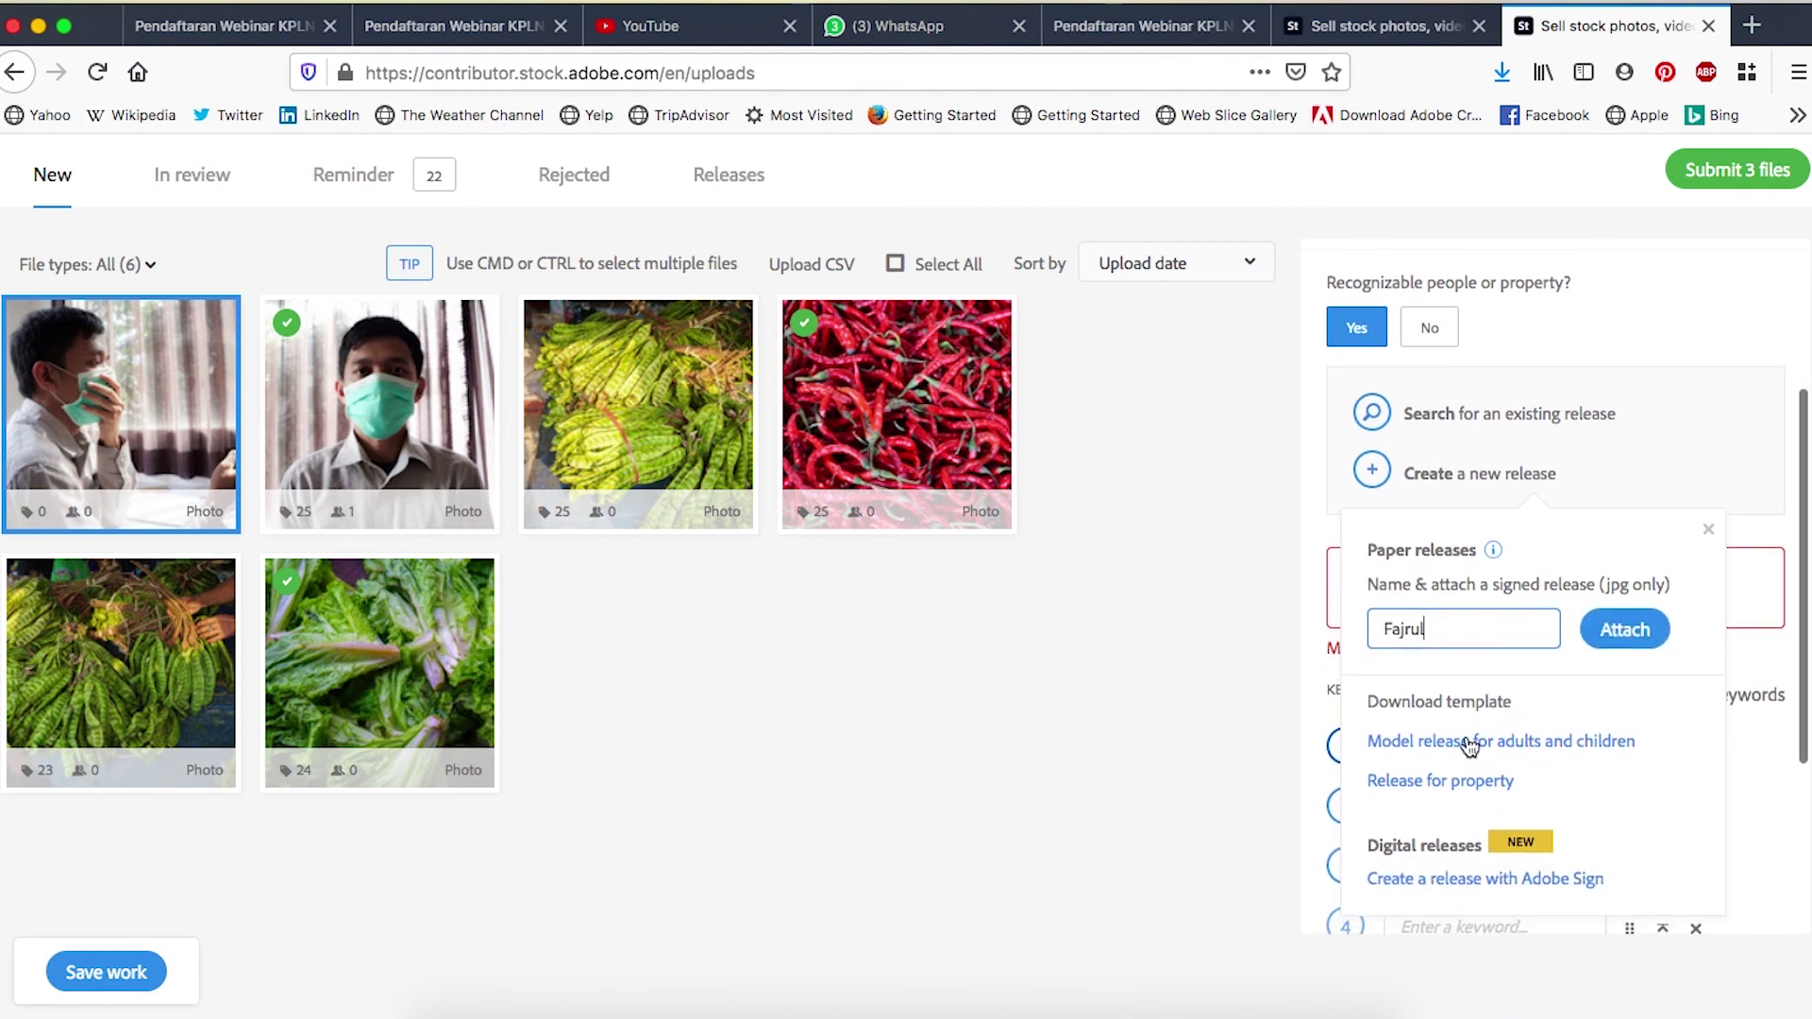
click(1623, 630)
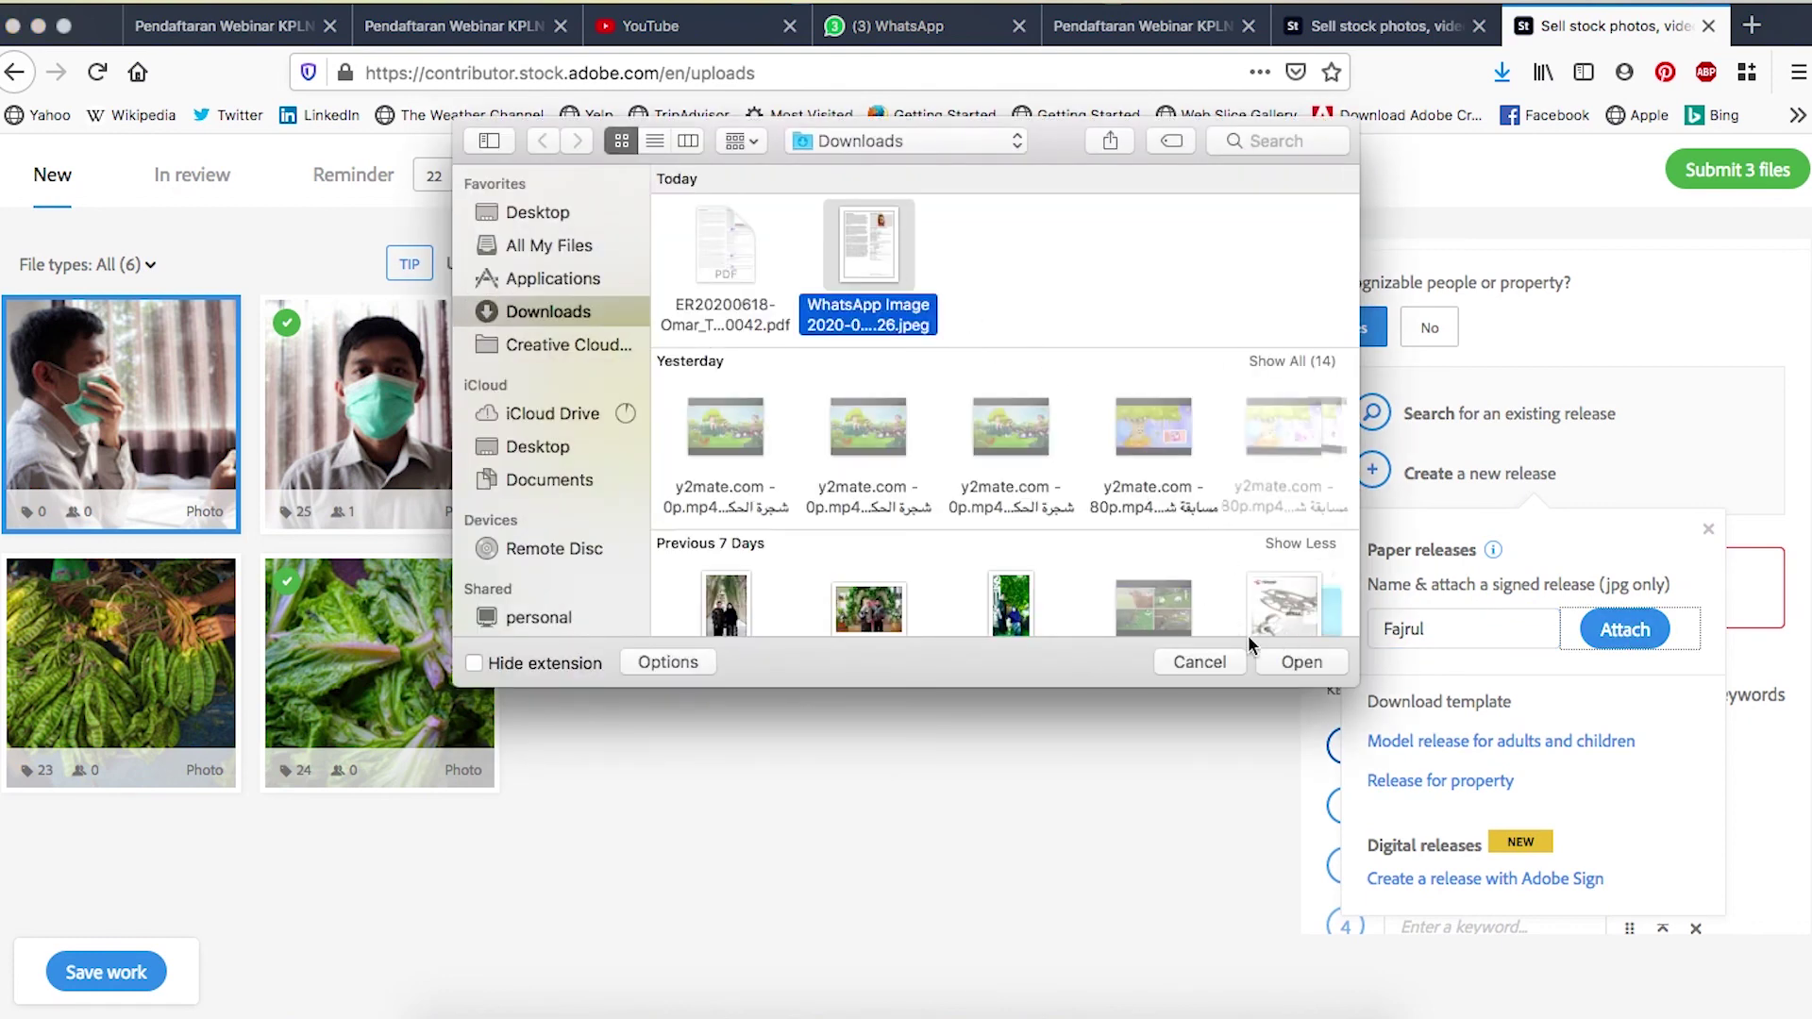
click(1298, 662)
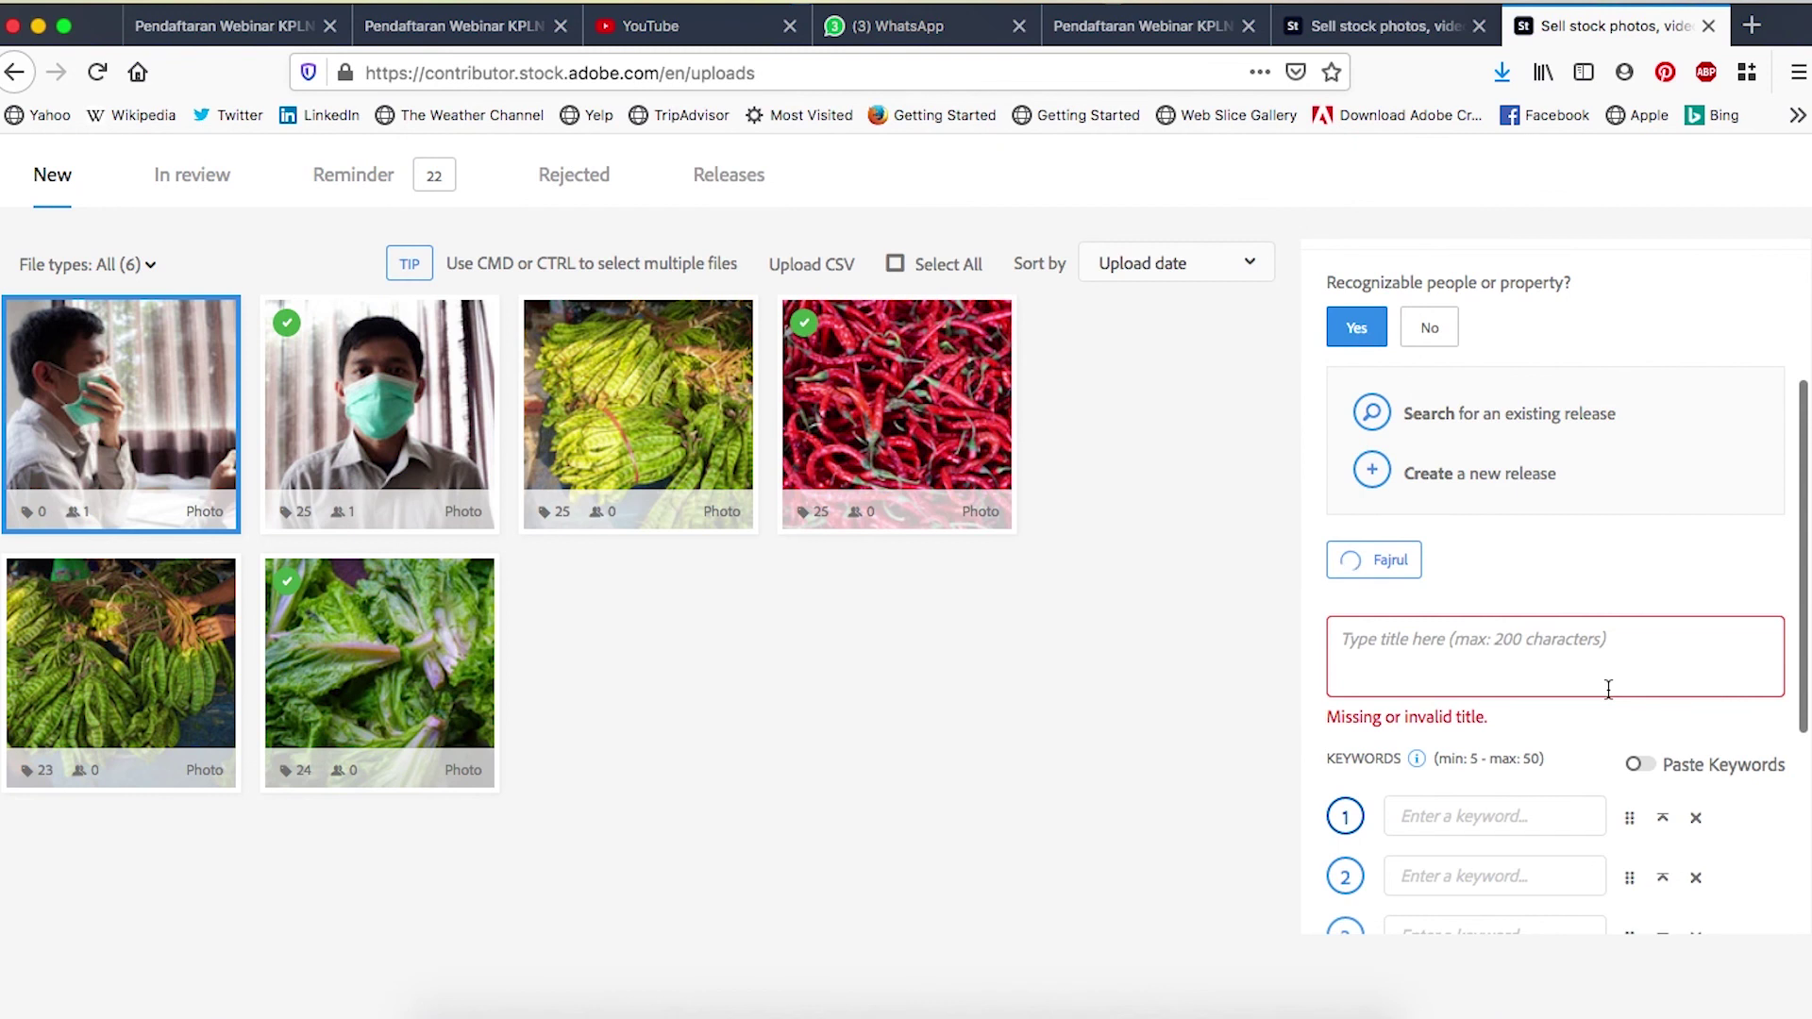
scroll(1609, 689, down, 2)
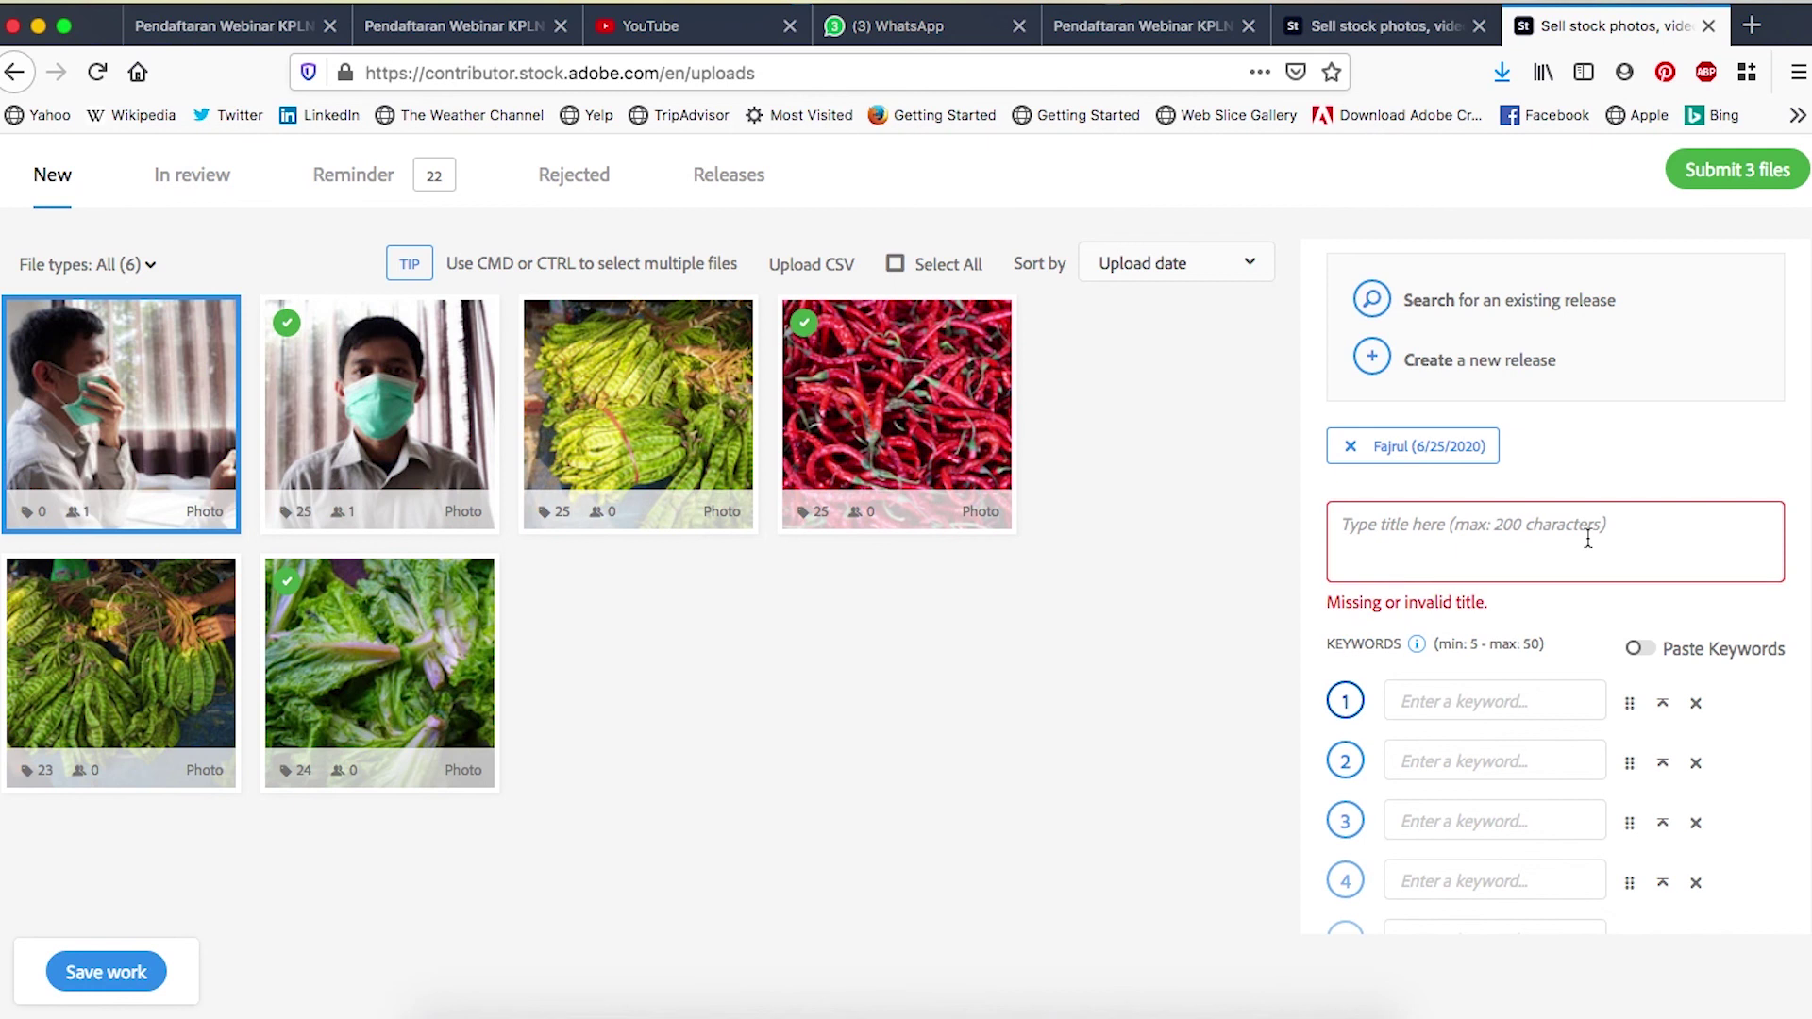
scroll(1588, 538, down, 1)
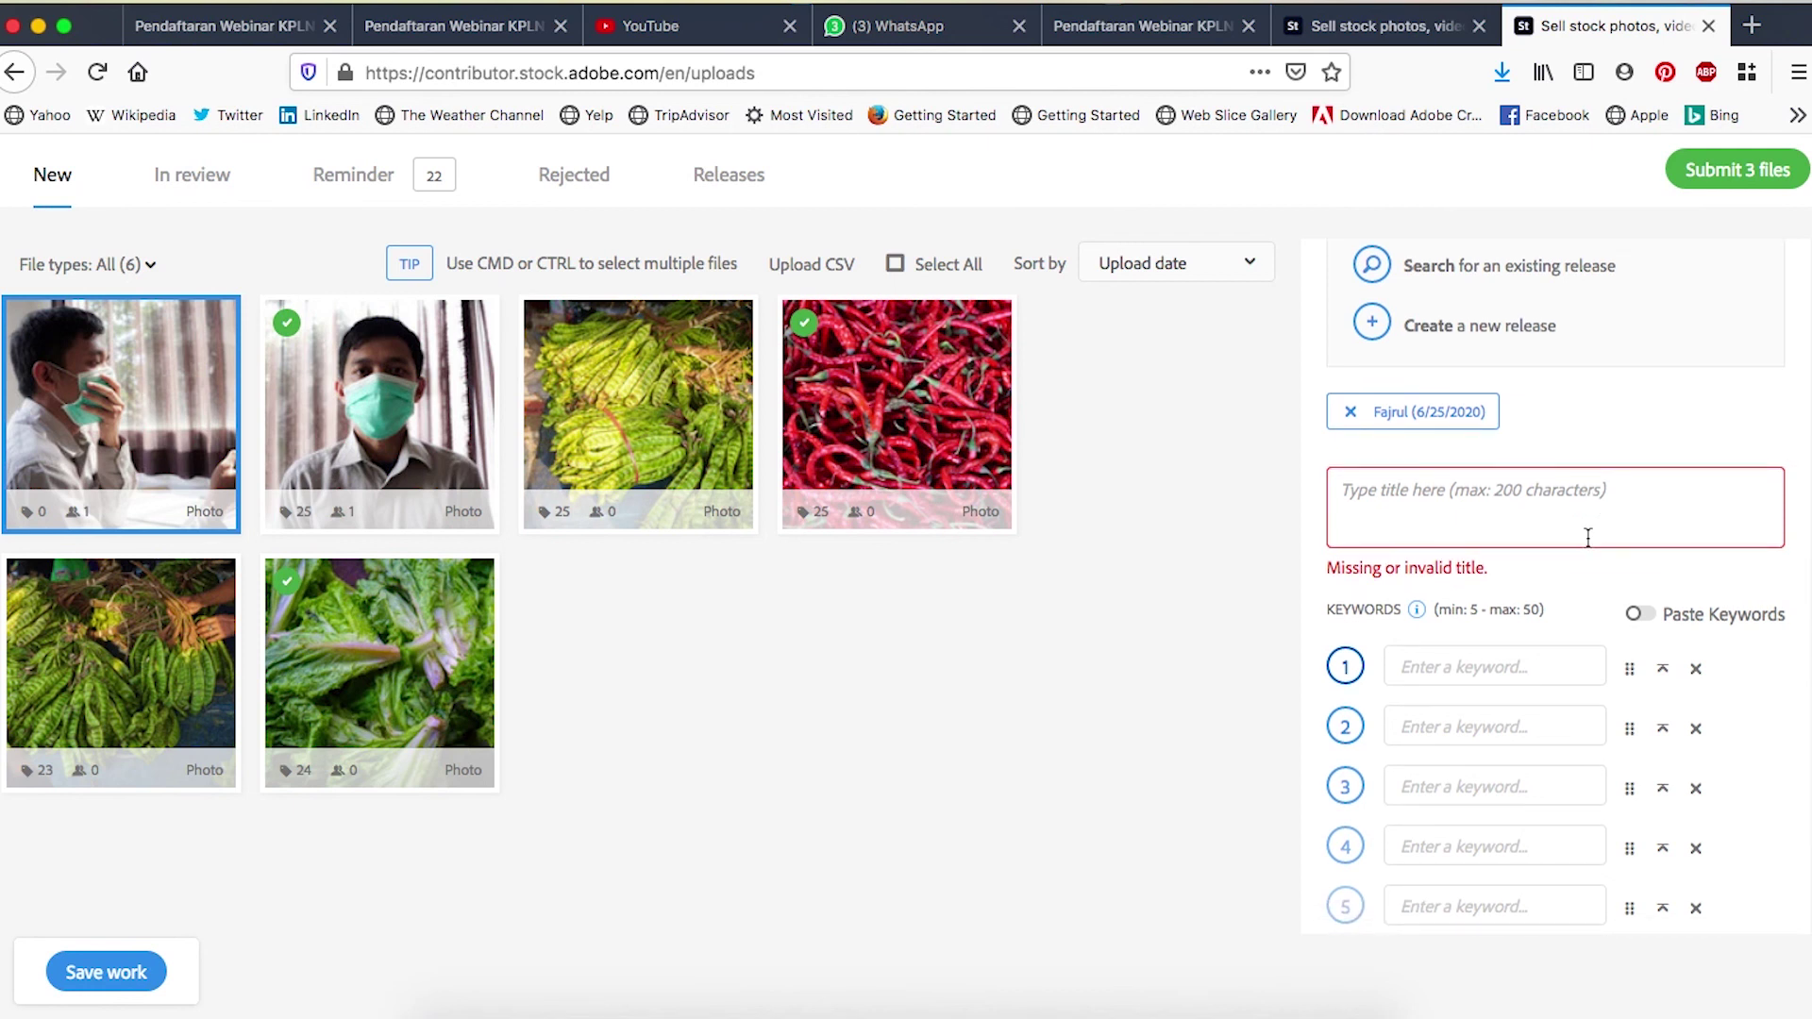
scroll(1589, 538, up, 2)
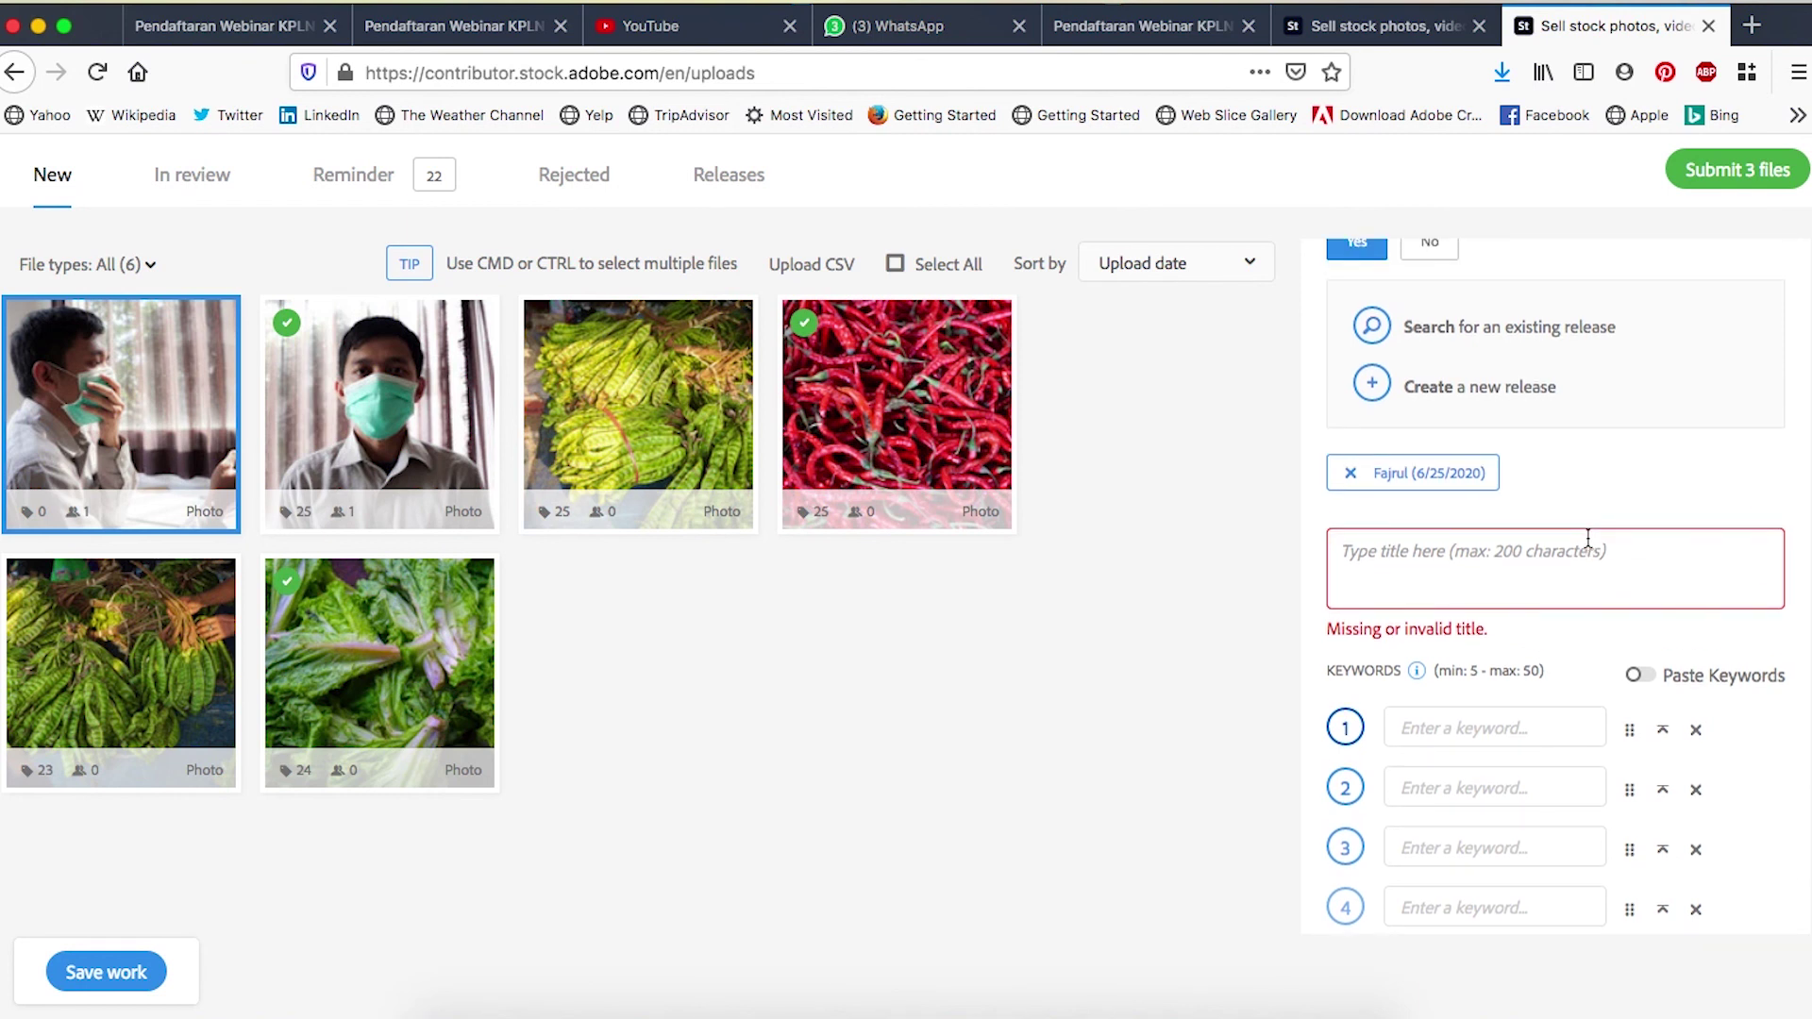
- Review the side-view masked man photo's details, from file type, category and language to the attached release, title and keyword fields
scroll(1589, 538, down, 3)
scroll(1587, 535, up, 2)
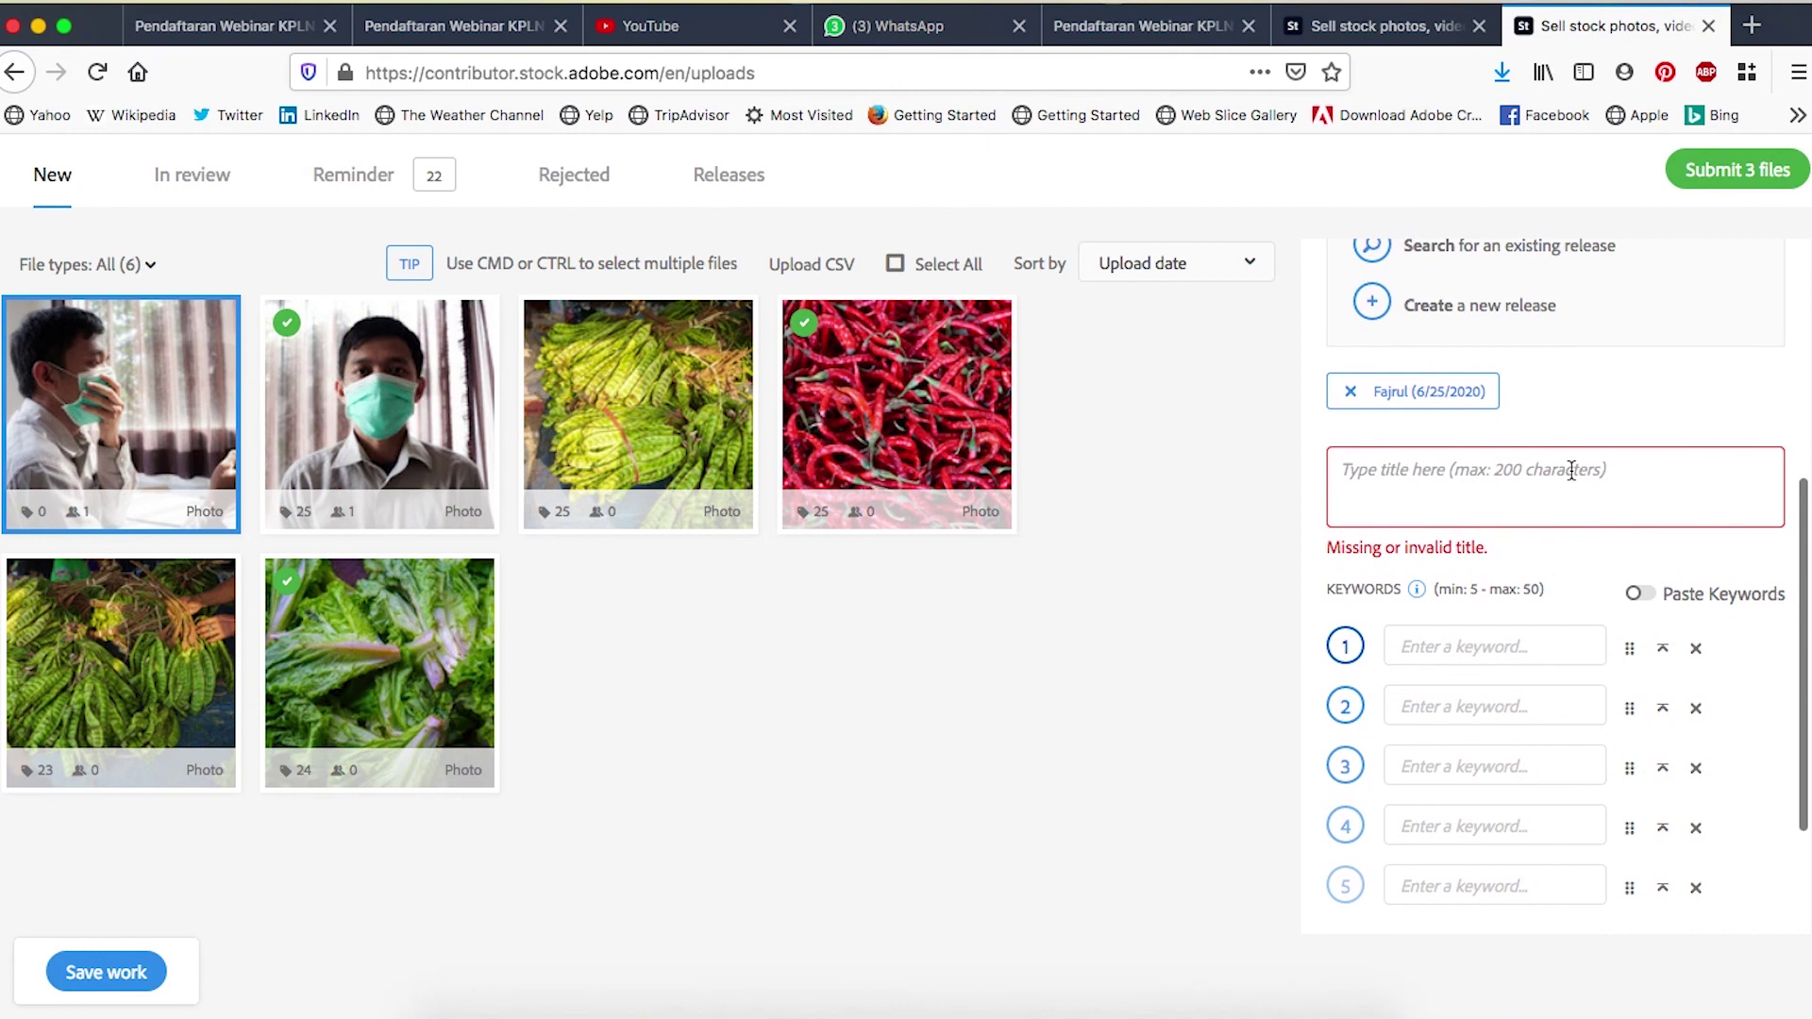
scroll(1571, 469, up, 1)
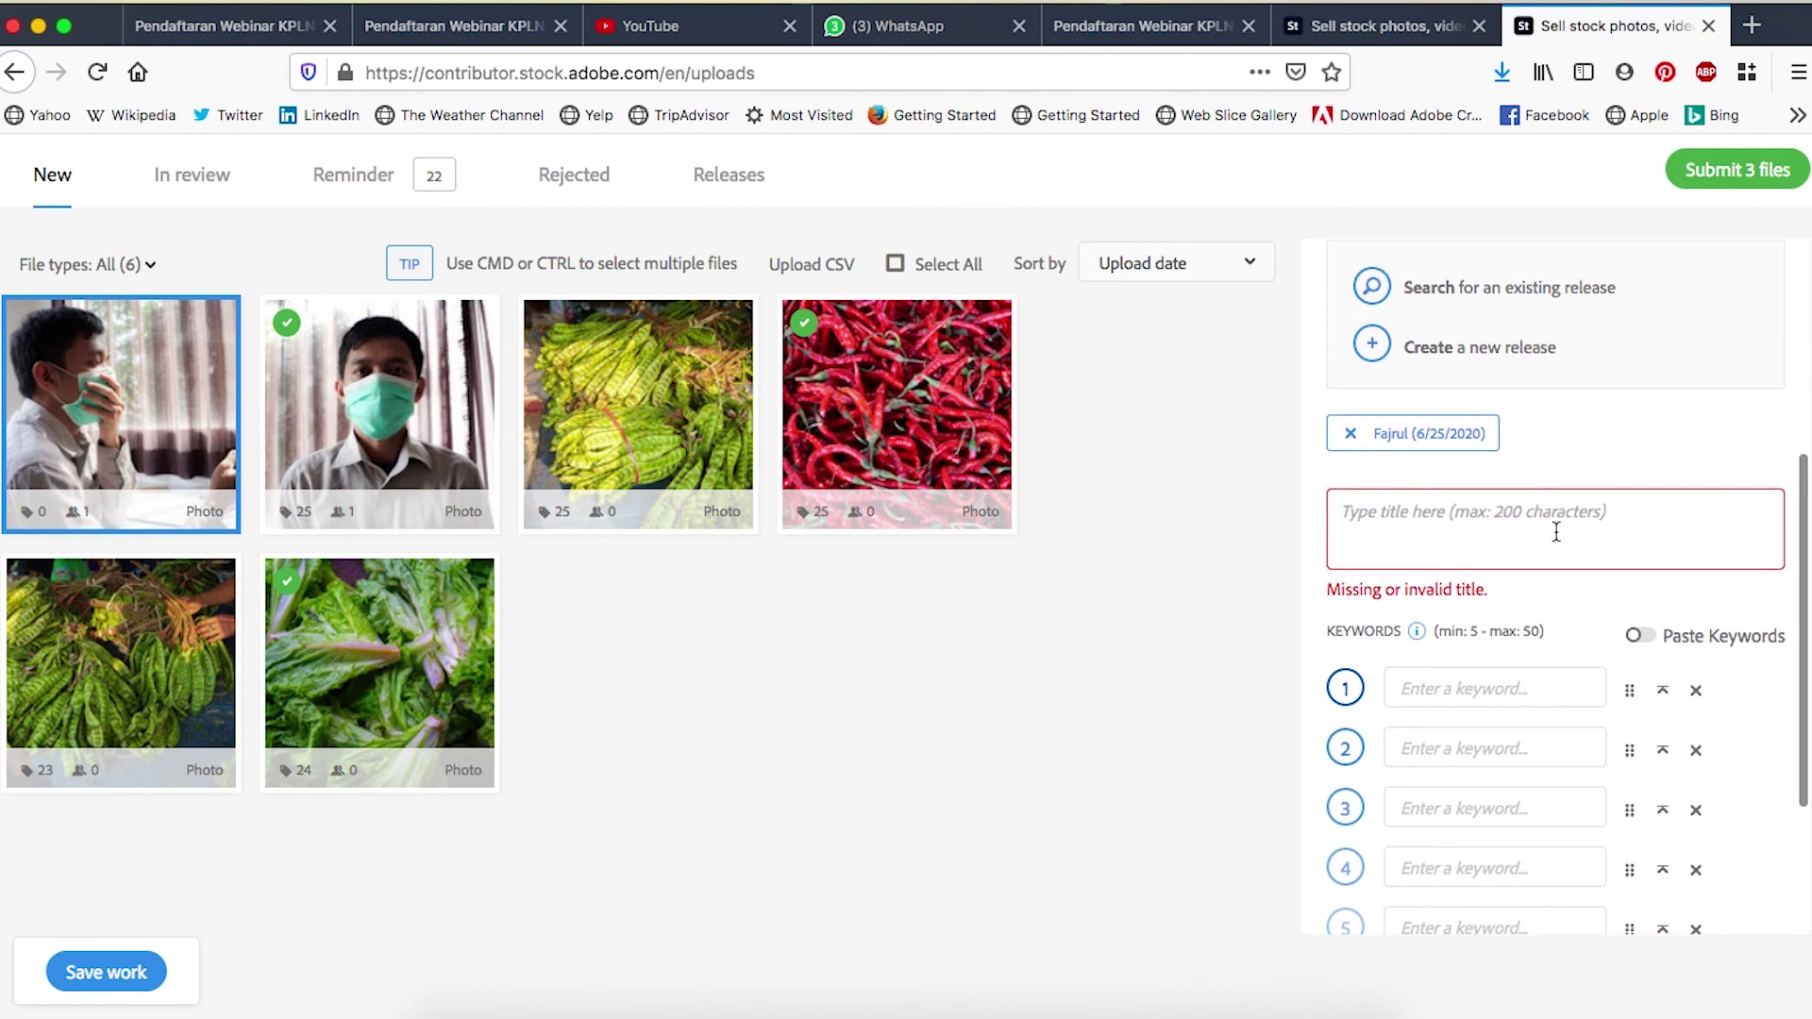
scroll(1556, 529, down, 5)
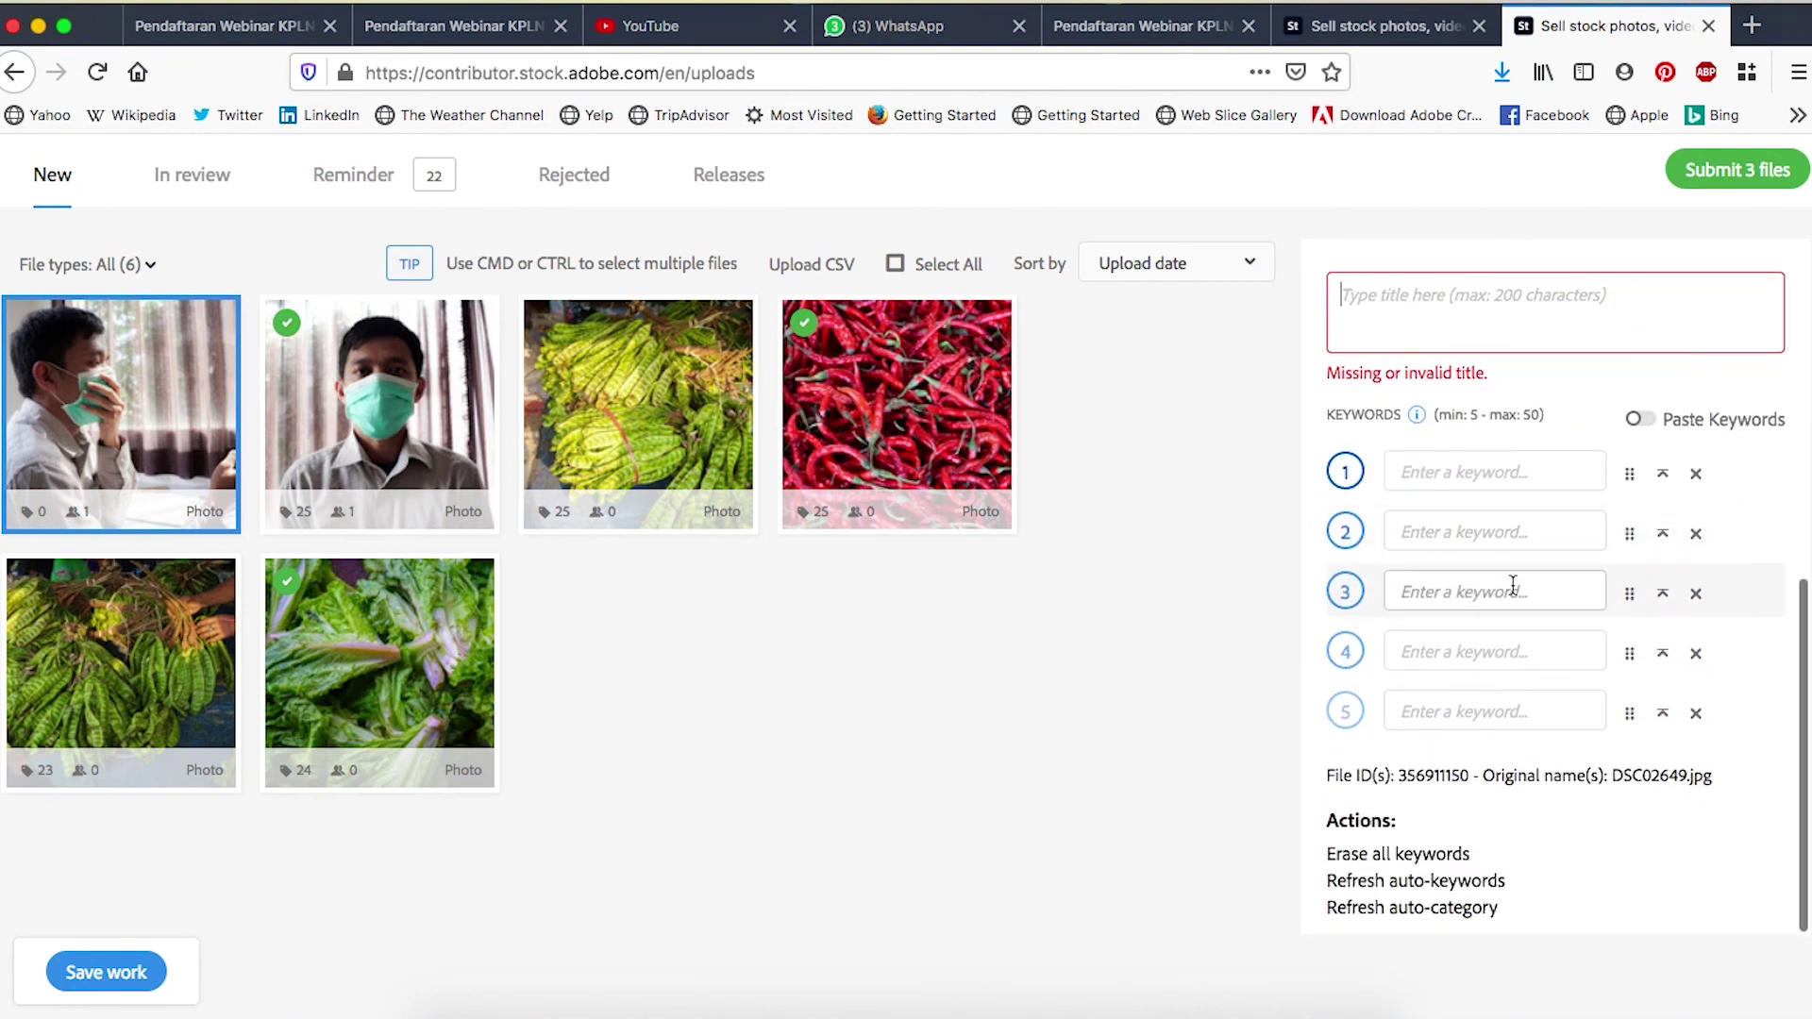
scroll(1472, 814, up, 7)
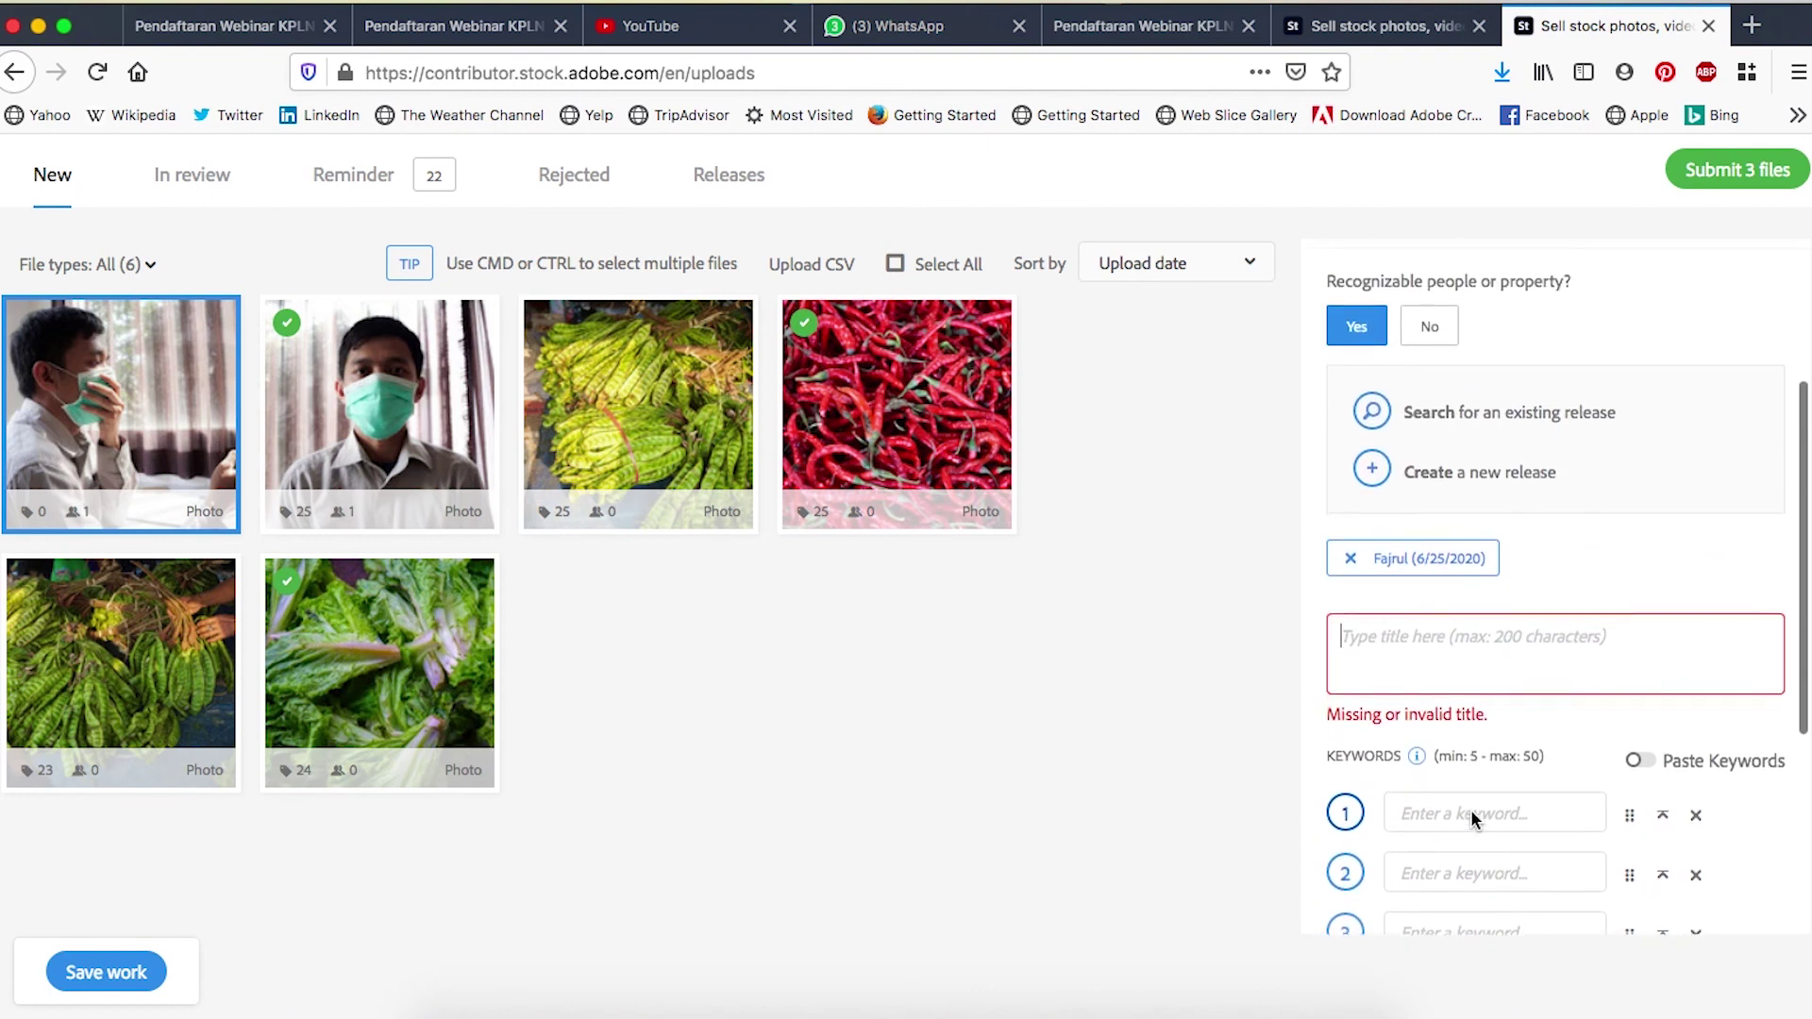
scroll(1457, 608, up, 1)
scroll(1597, 608, up, 2)
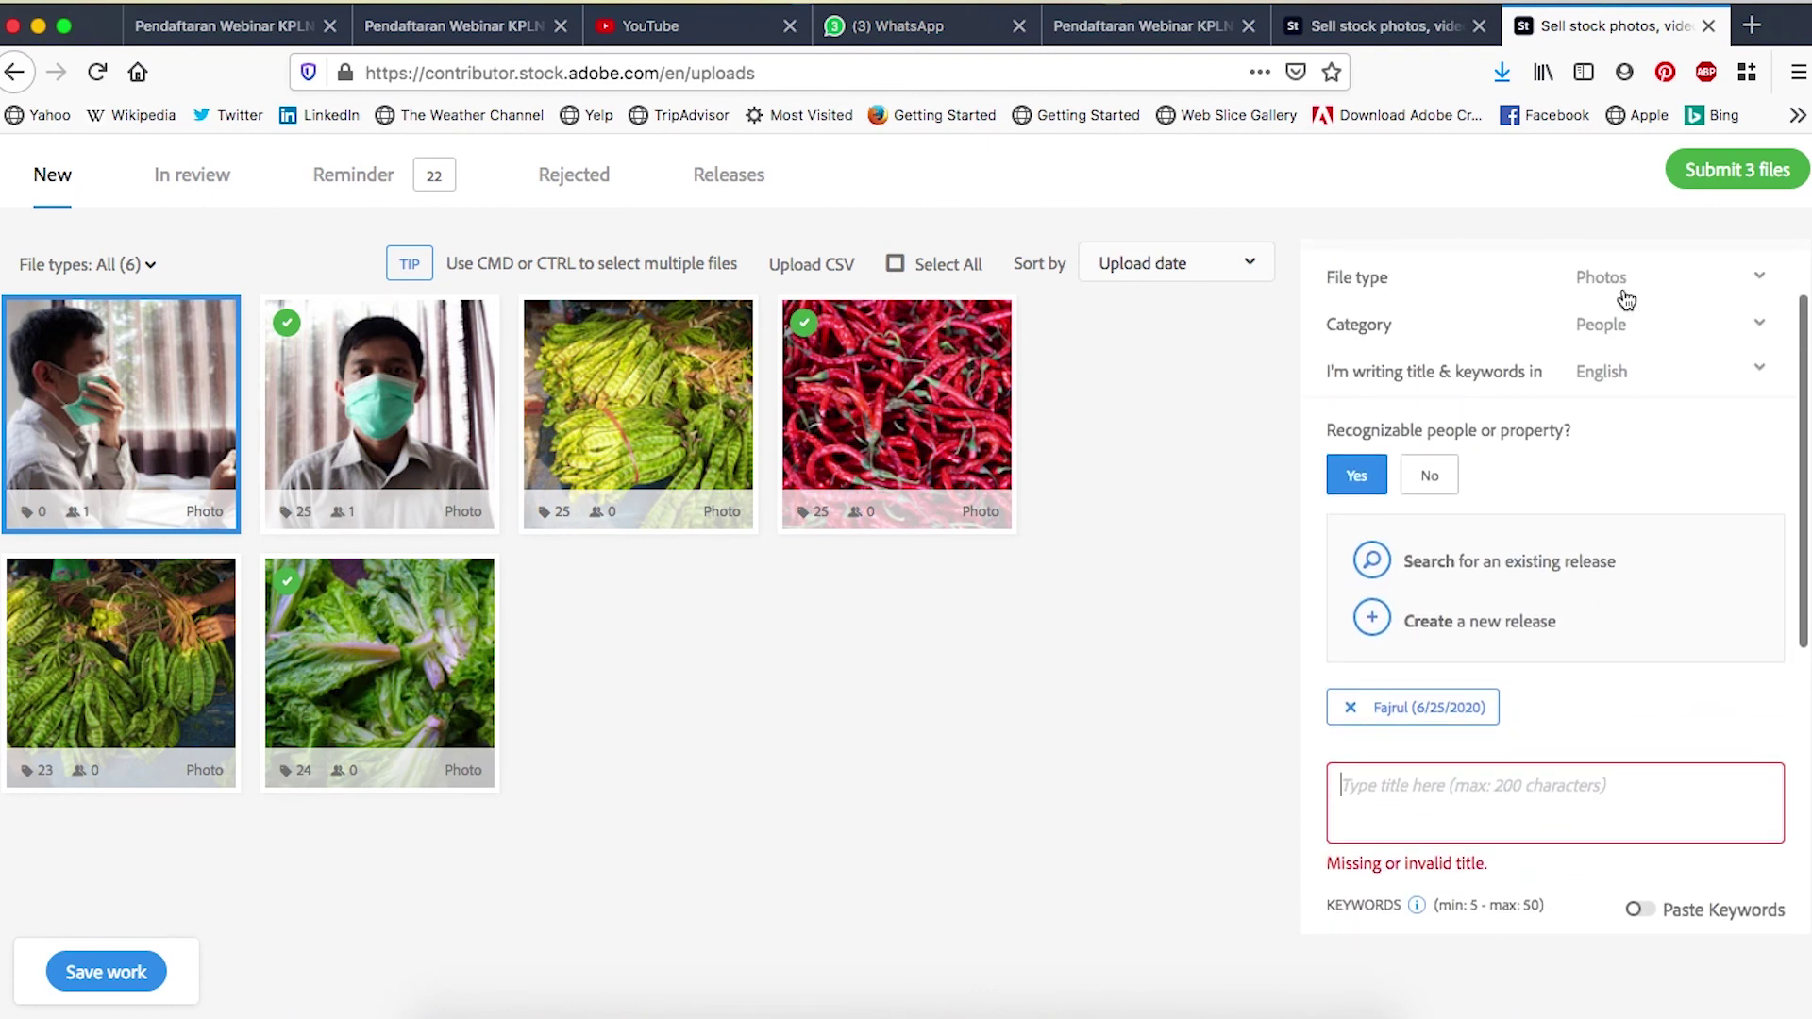
- Remove the attached model release from the side-view photo of the masked man
scroll(1713, 516, down, 3)
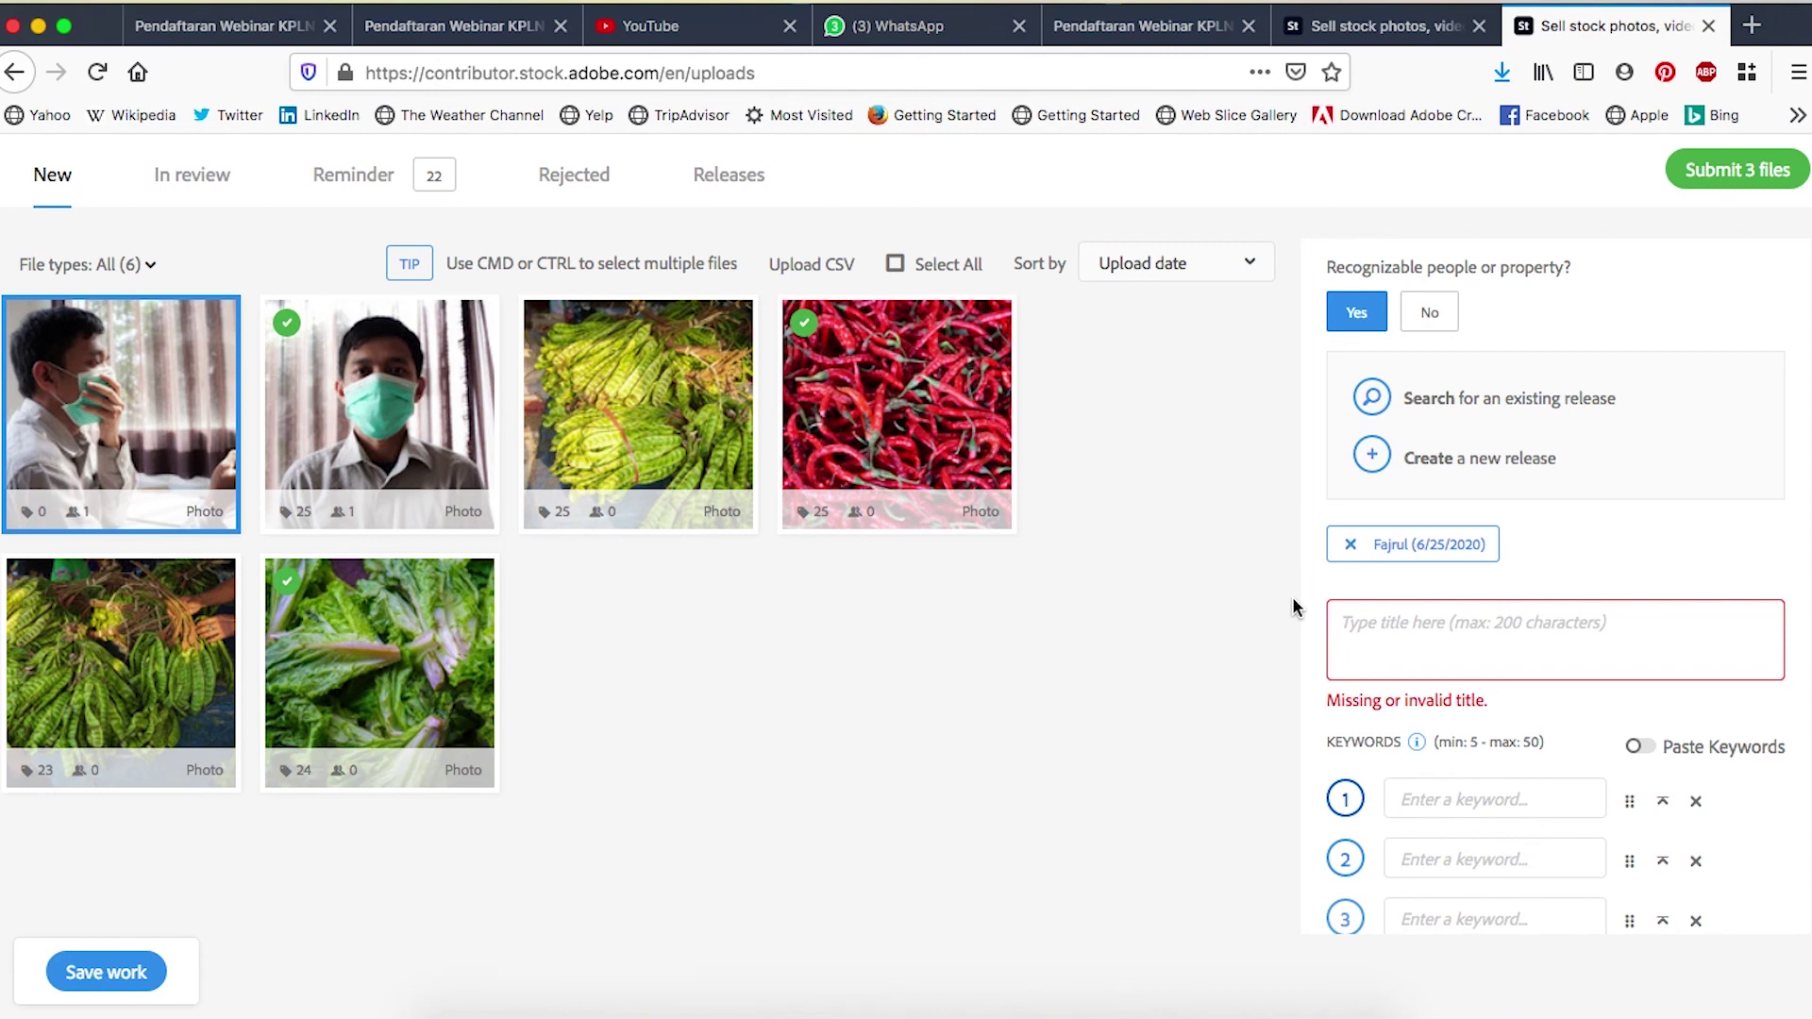
click(1352, 546)
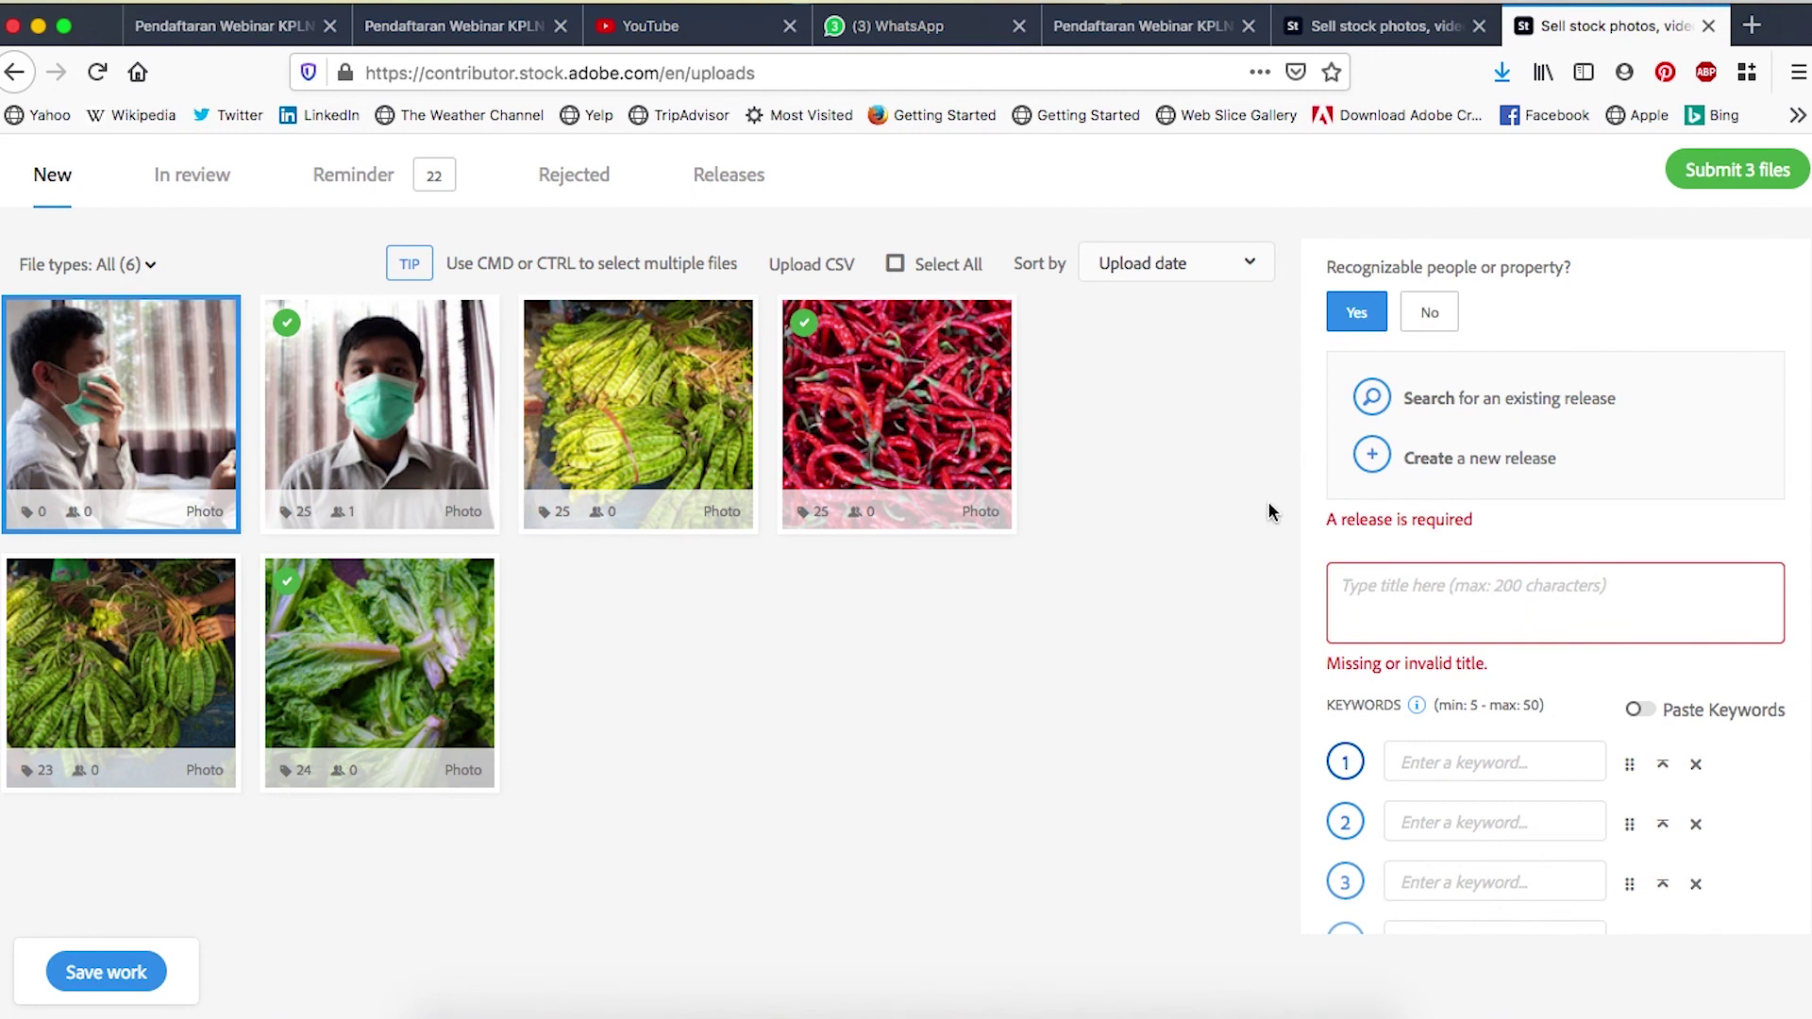
scroll(1268, 507, up, 2)
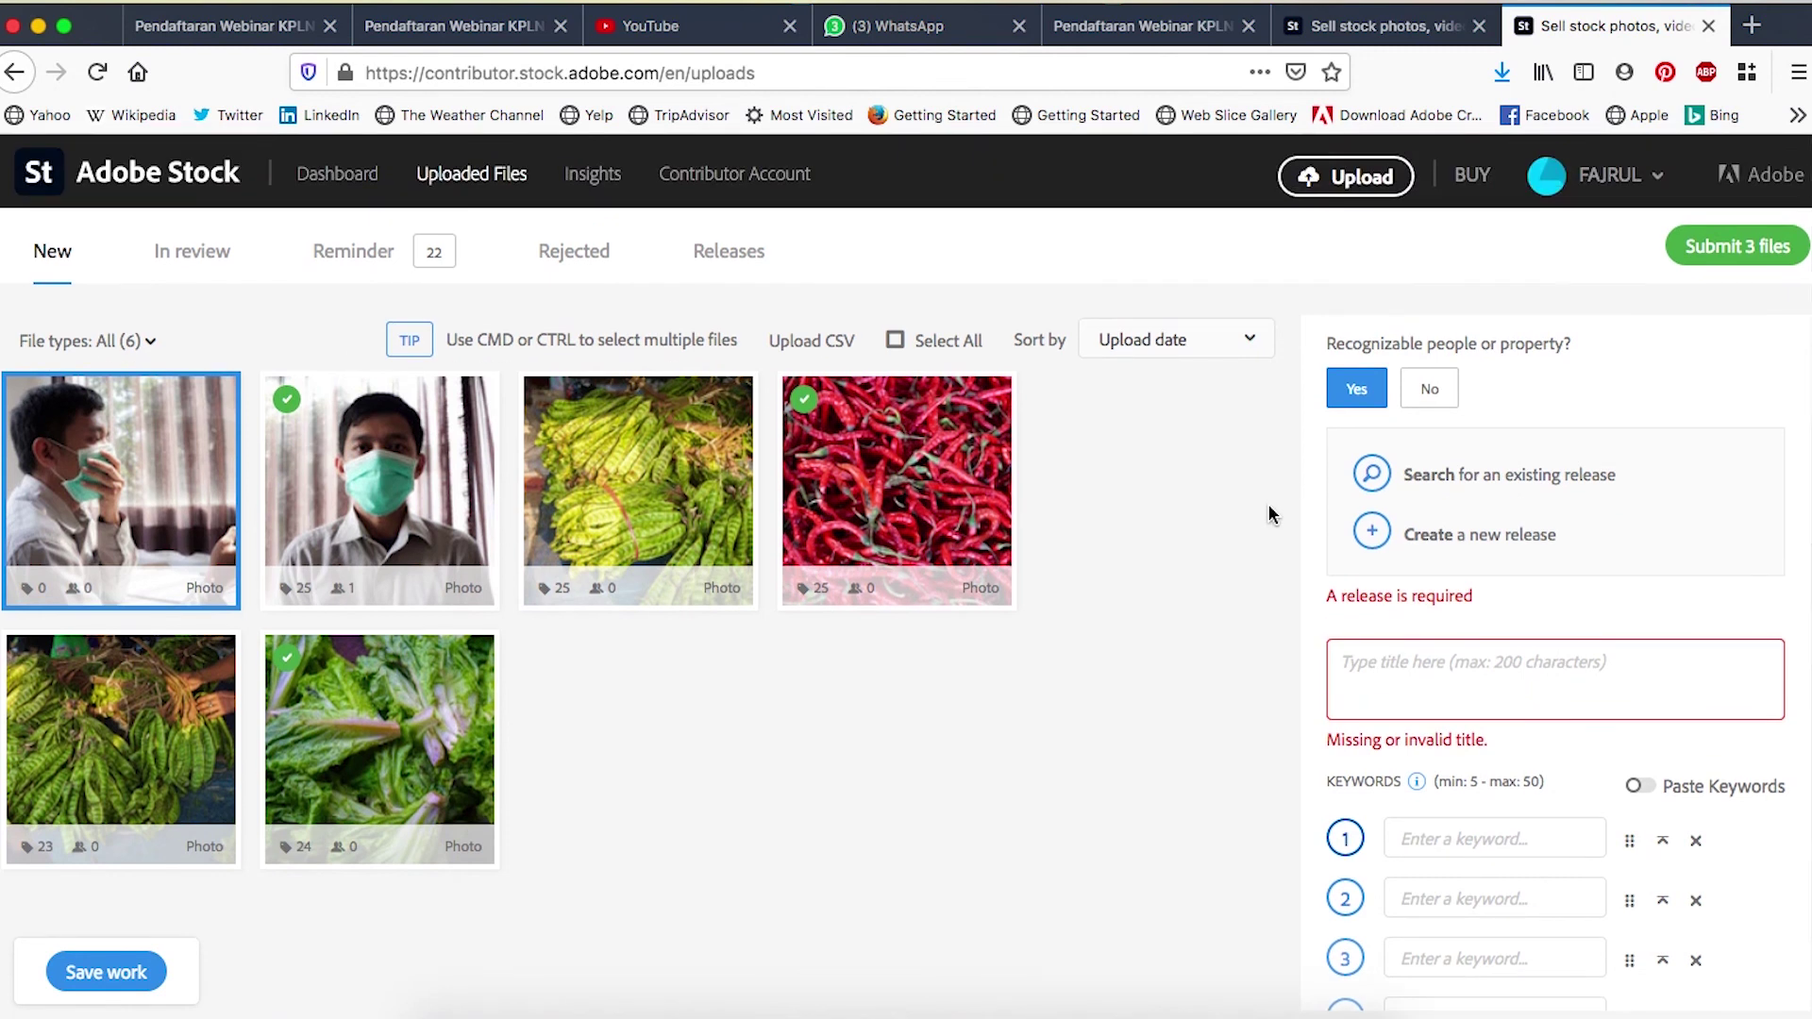